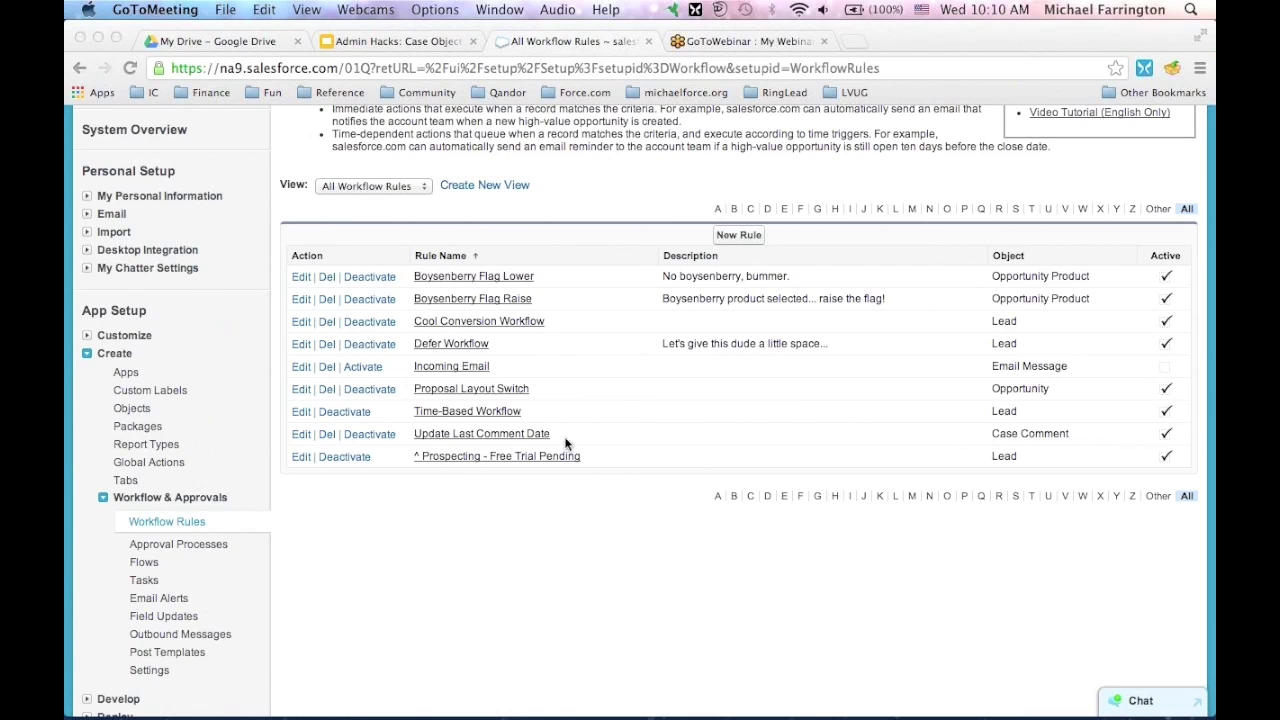
Open the Update Last Comment Date workflow rule and view its details and workflow actions.
left_click(528, 438)
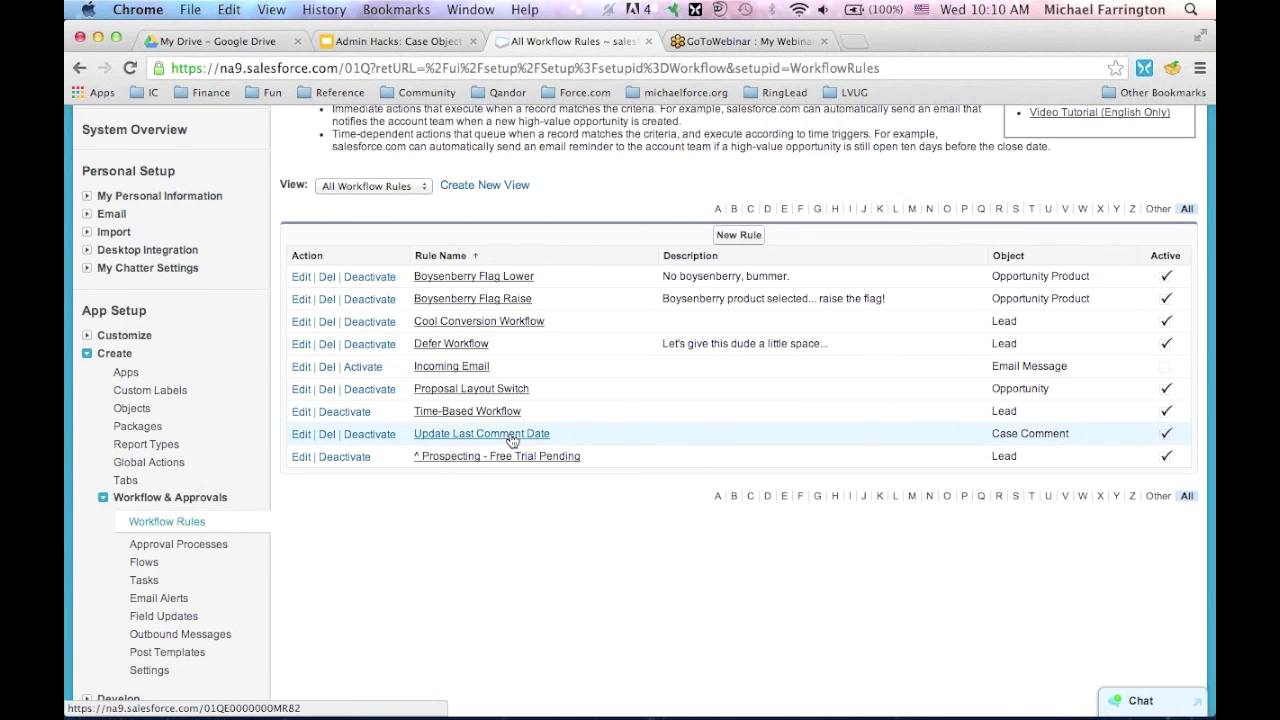
left_click(510, 435)
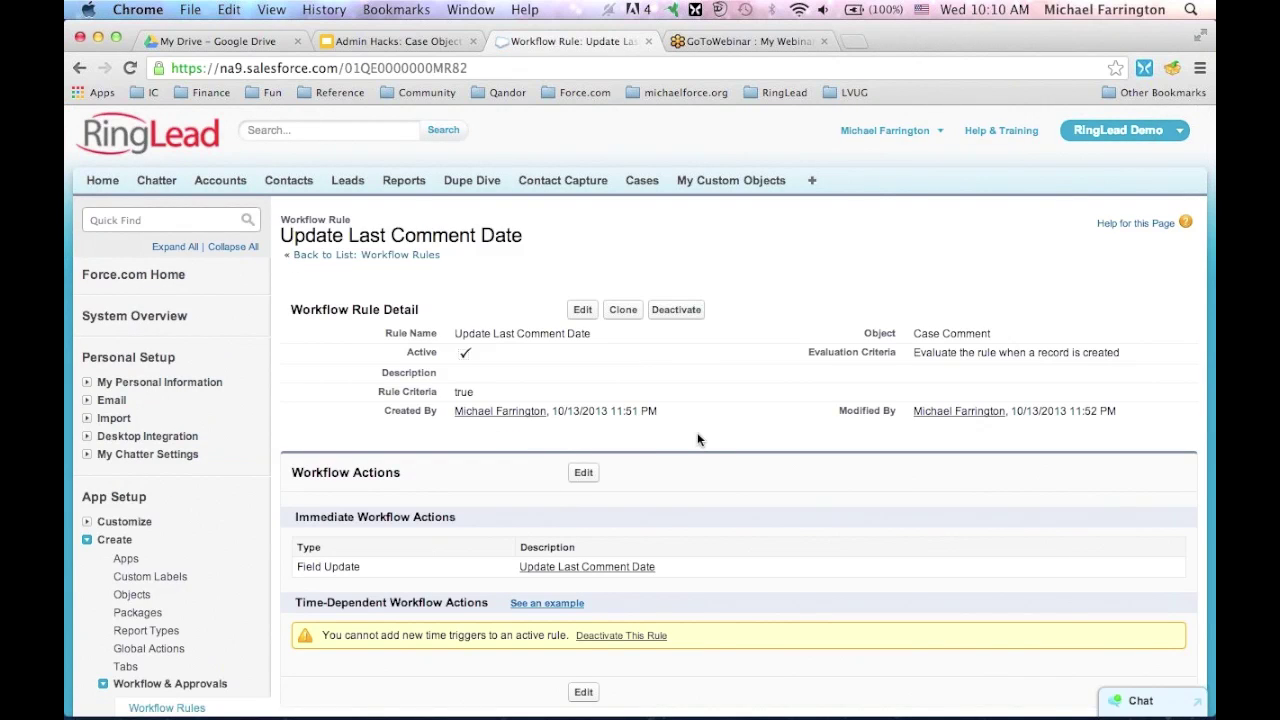
scroll(698, 438, "down", 2)
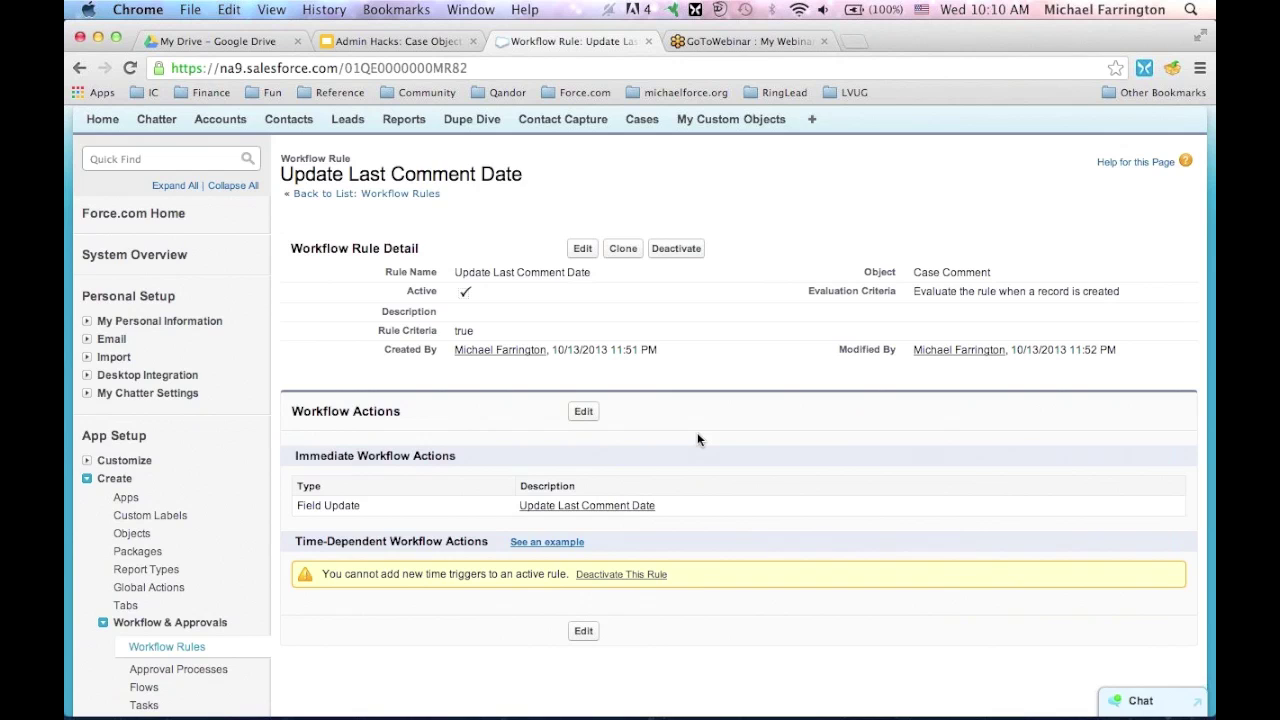
scroll(698, 440, "down", 1)
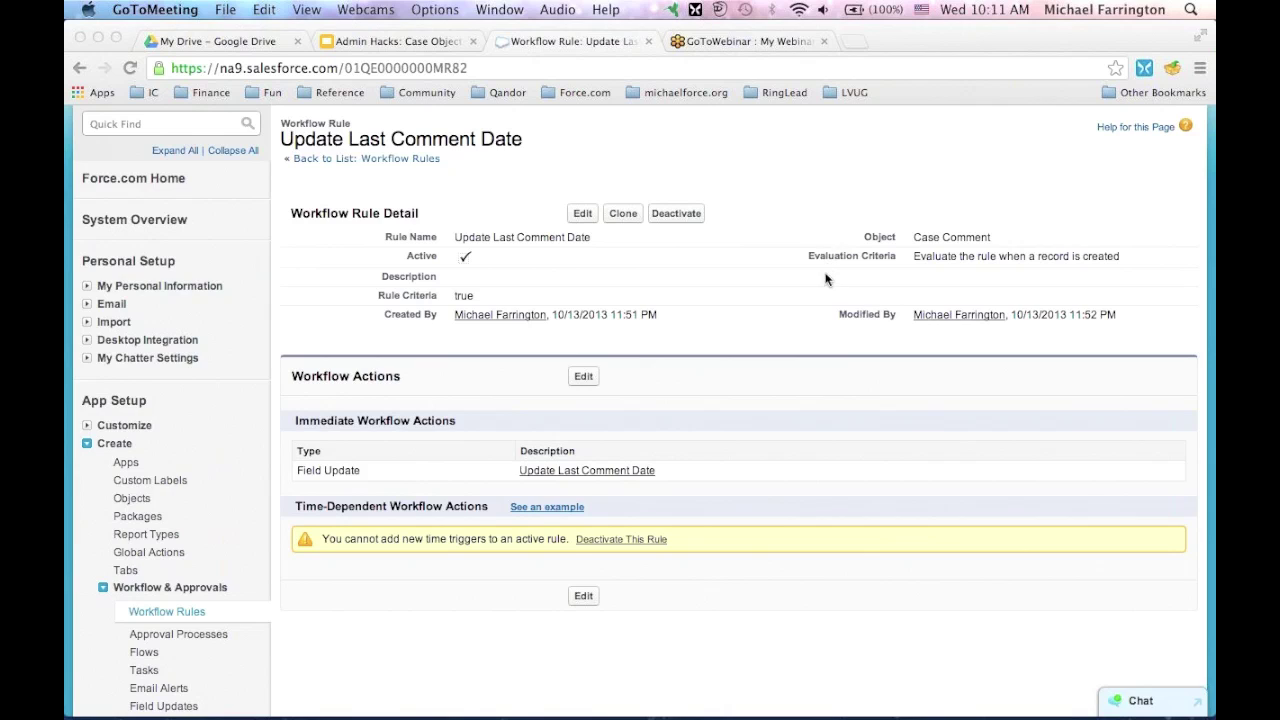
Highlight the workflow rule's object name and its rule criteria in the rule details.
left_click(912, 238)
left_click_drag(1001, 237, 913, 240)
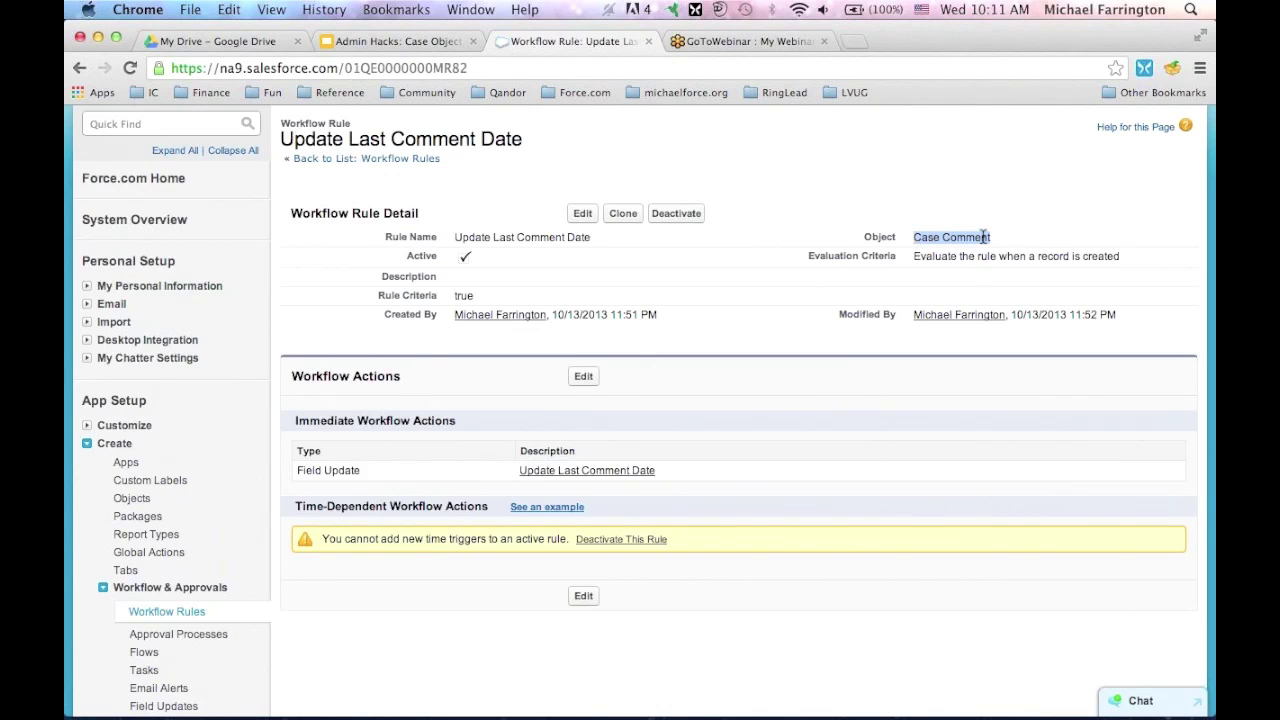
left_click(485, 294)
left_click_drag(471, 295, 449, 296)
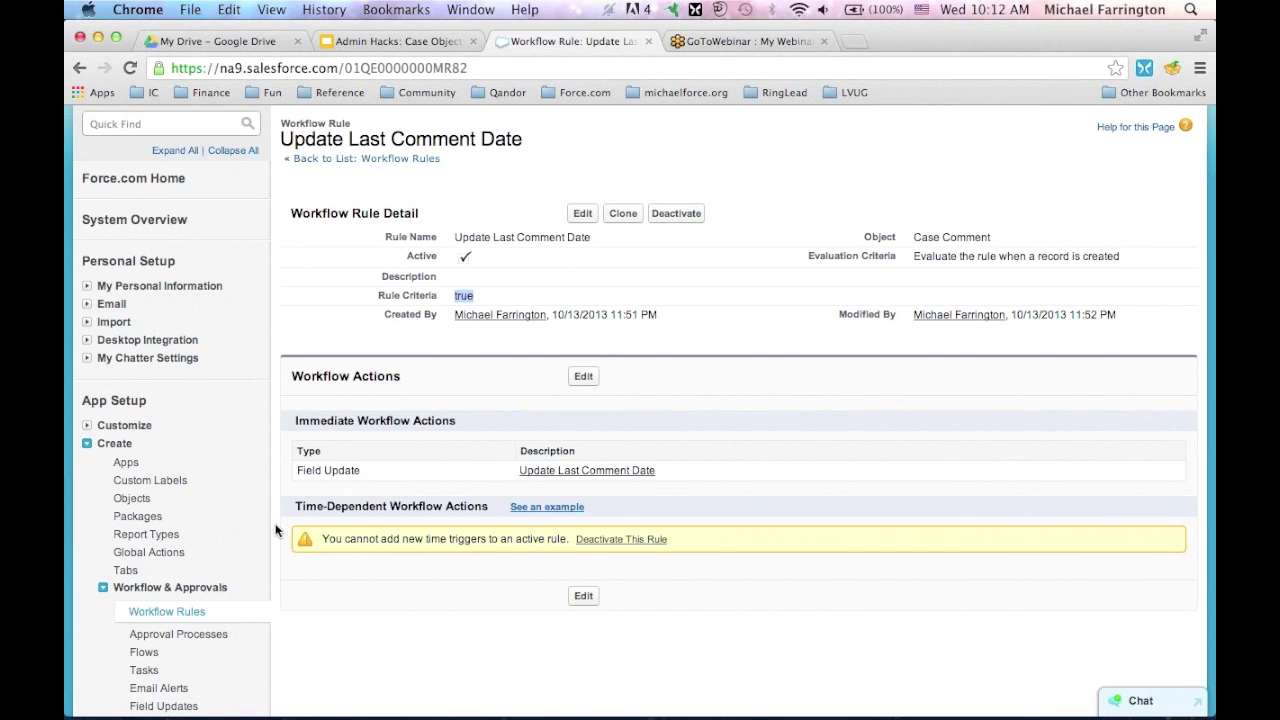
Return to the list of workflow rules and open the Incoming Email rule for editing.
scroll(276, 531, "down", 3)
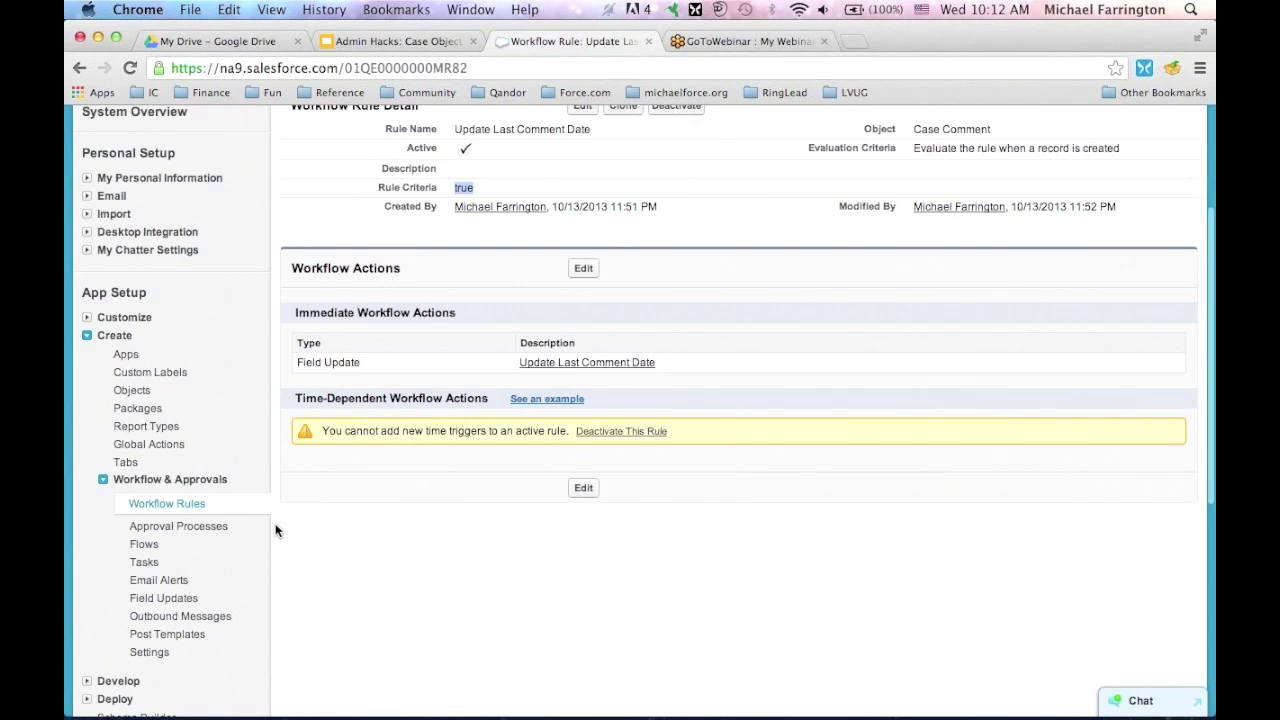
left_click(180, 507)
scroll(487, 509, "down", 2)
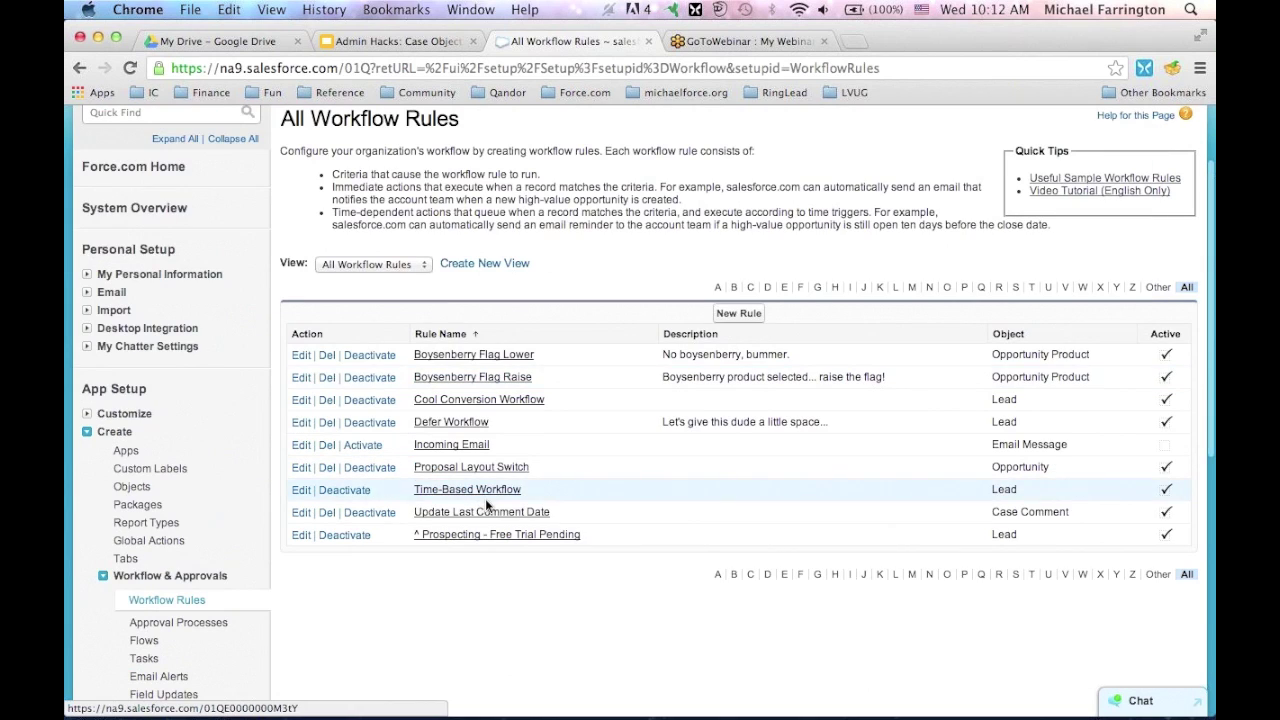
left_click(465, 446)
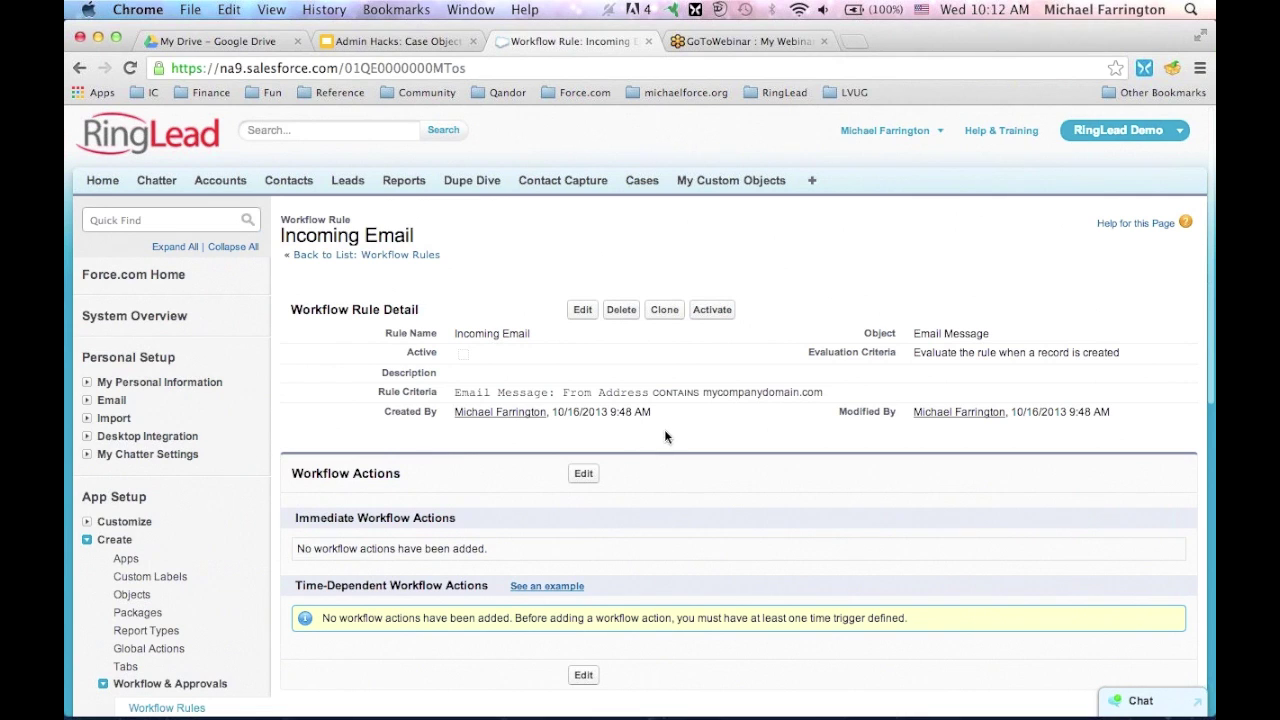
left_click(584, 312)
scroll(955, 372, "down", 2)
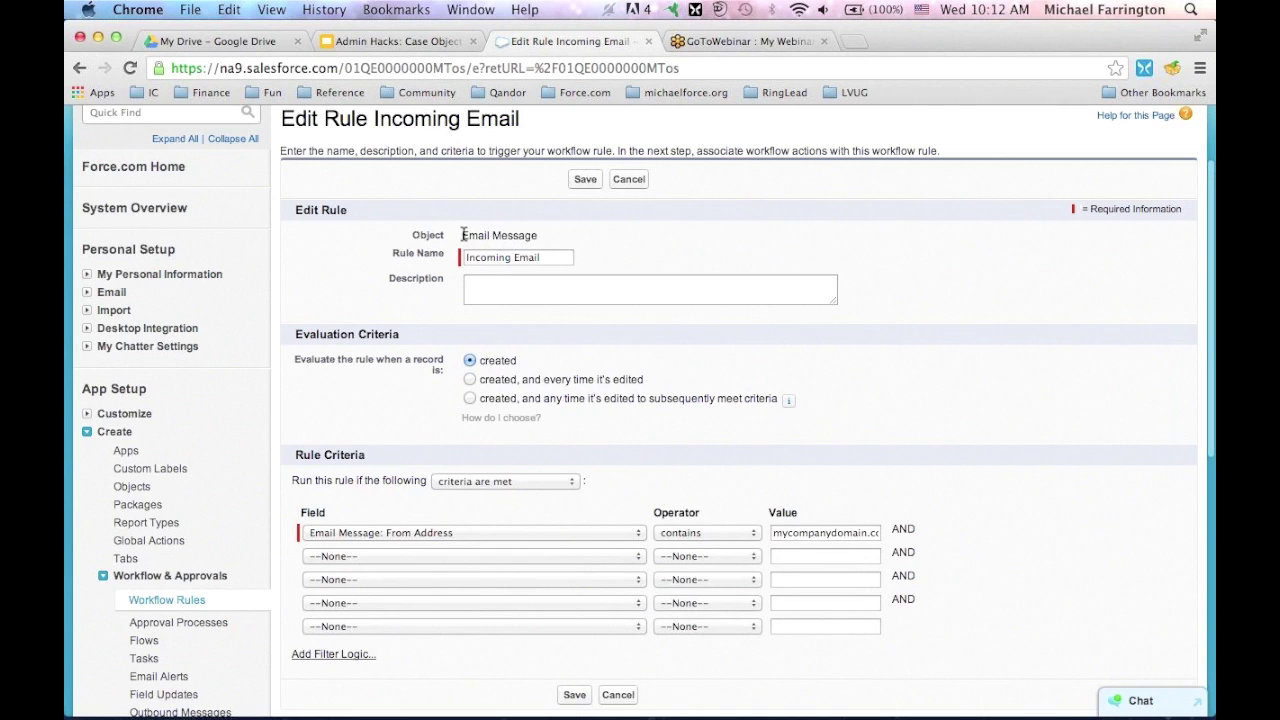
Highlight the Incoming Email rule's object and examine the fields available for its first criterion.
left_click_drag(462, 235, 565, 234)
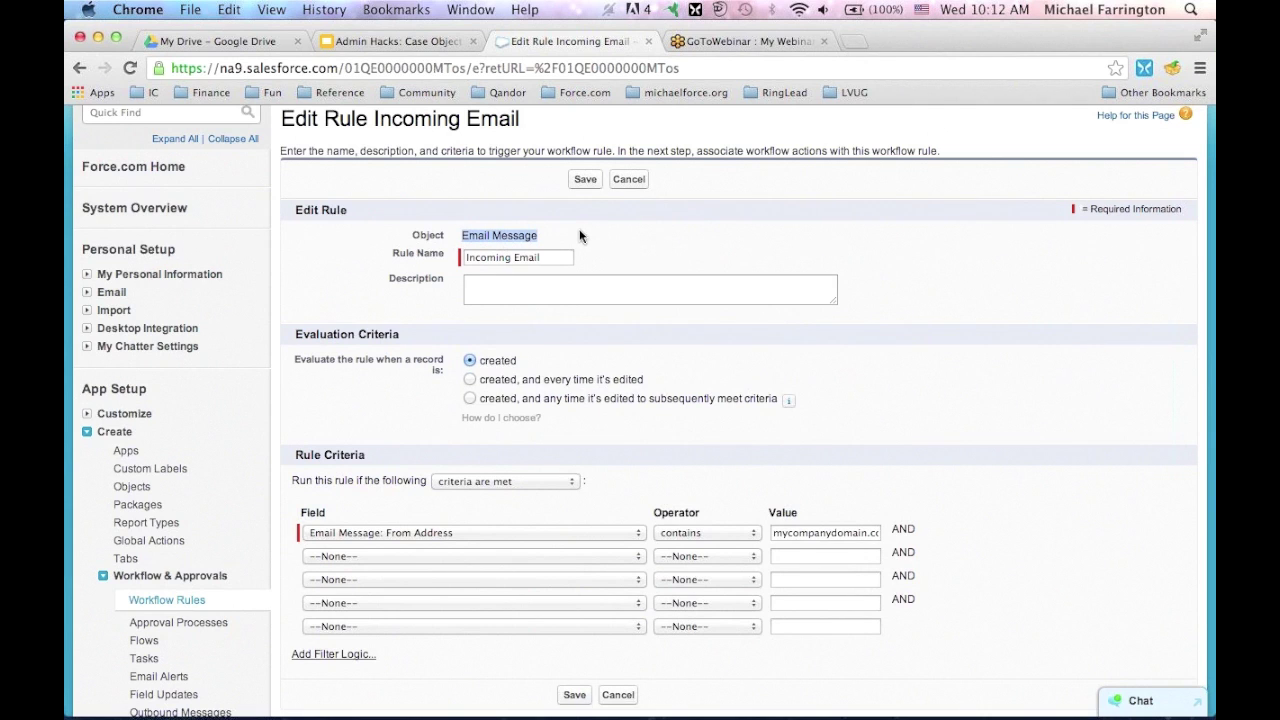
scroll(684, 438, "down", 2)
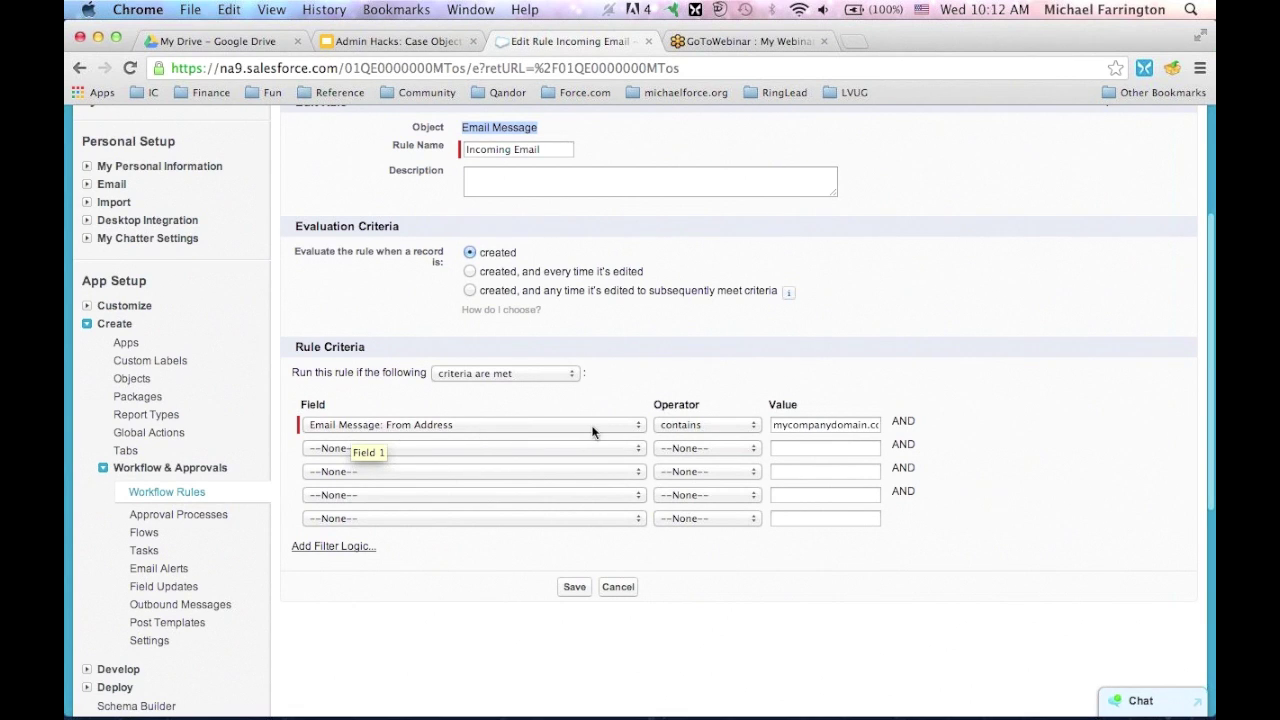
left_click(640, 430)
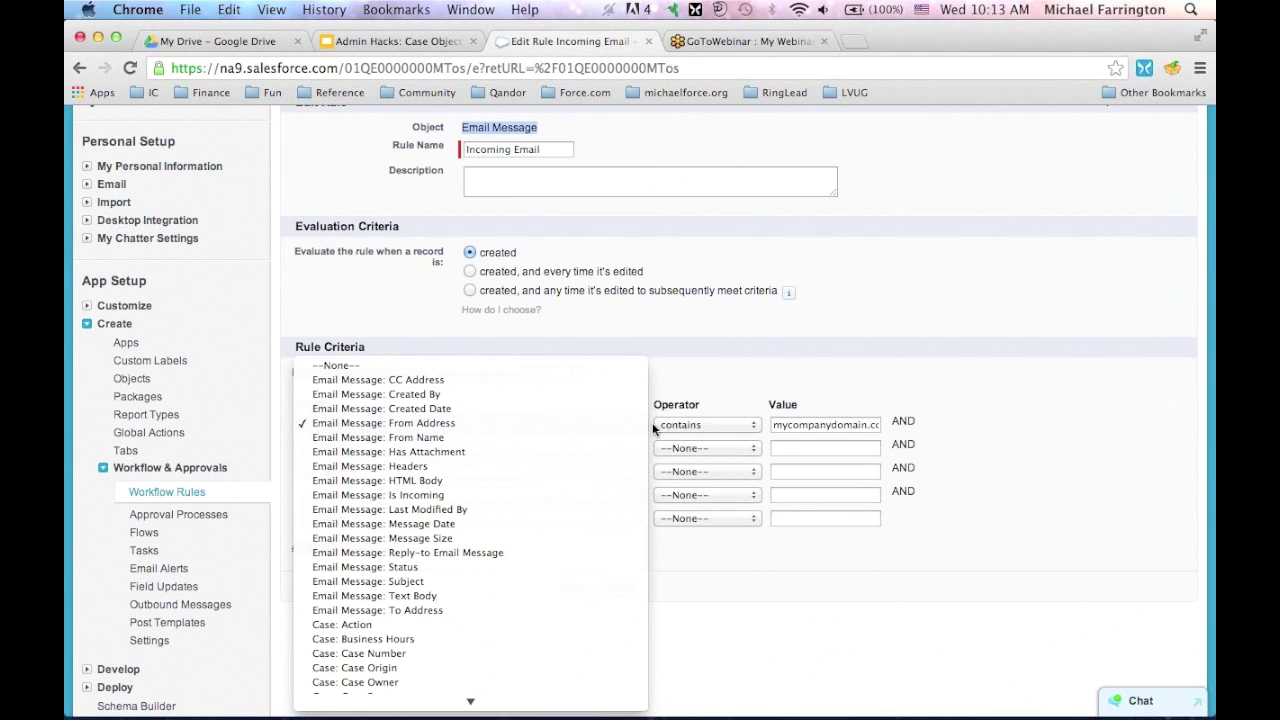
left_click(910, 383)
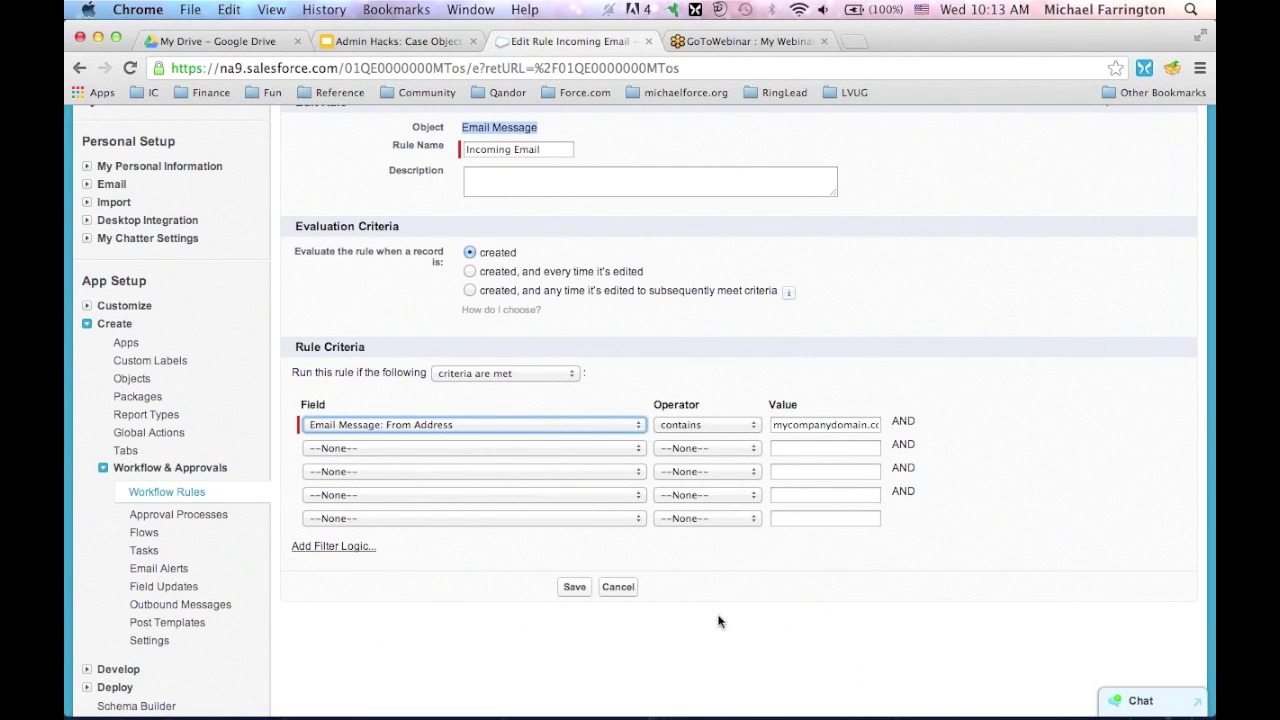
scroll(715, 600, "up", 3)
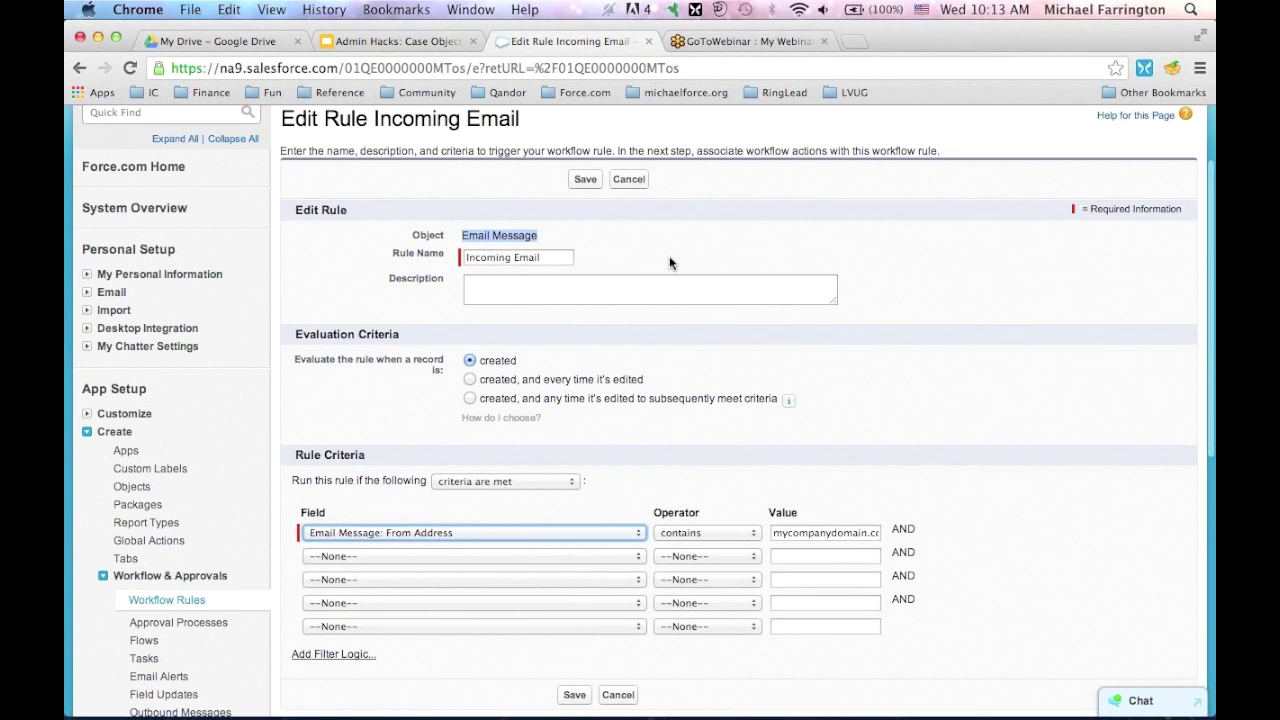
Switch to the Admin Hacks presentation window and advance to the Neglect Flag slide.
key("ctrl+Up")
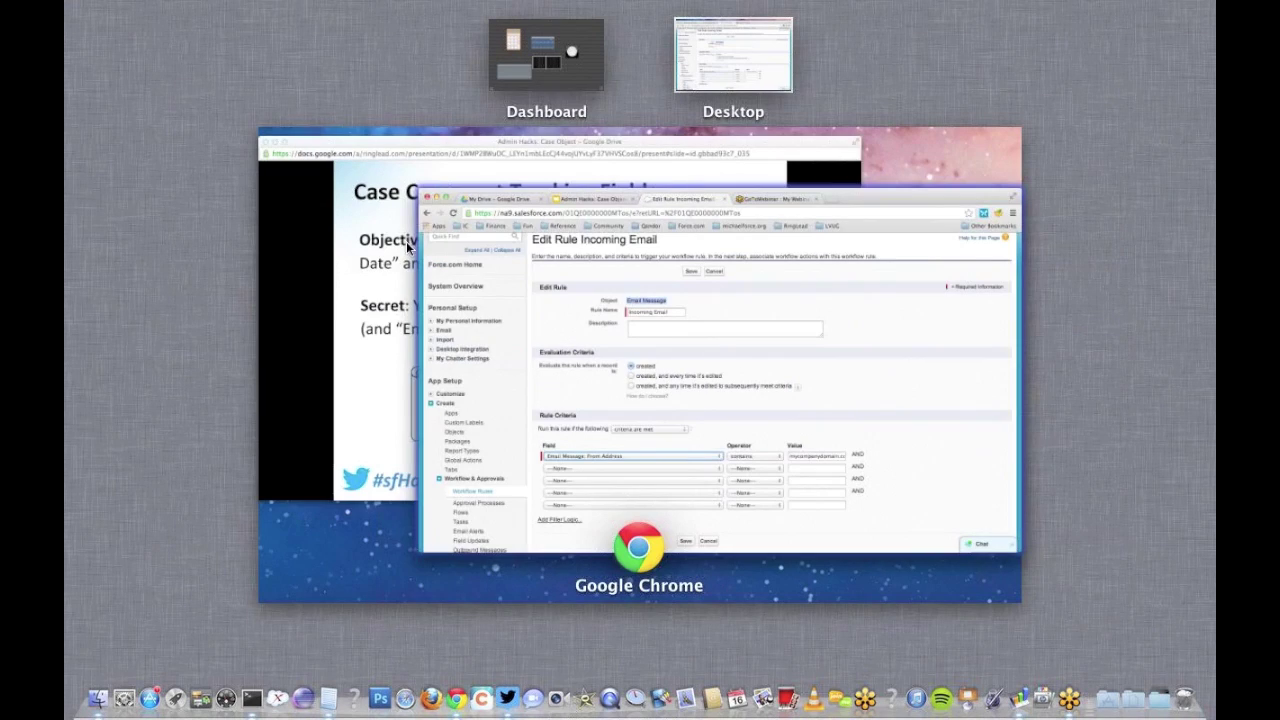
left_click(350, 245)
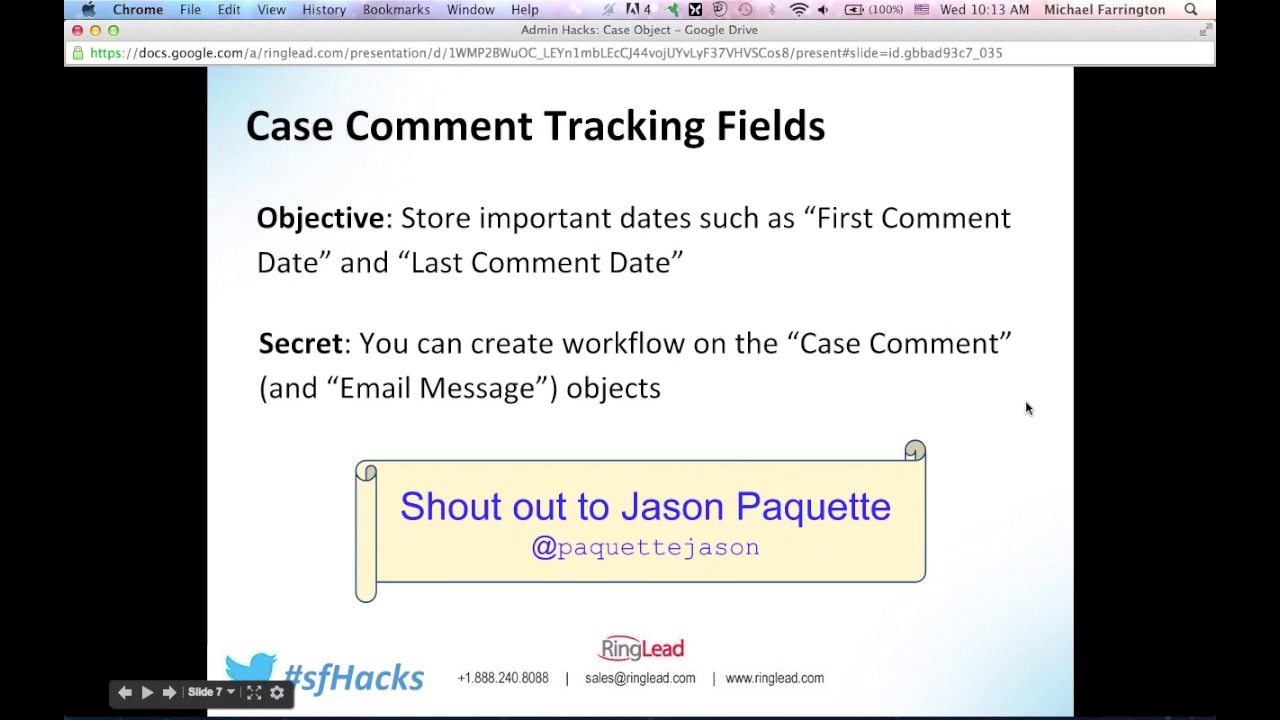
key("Right")
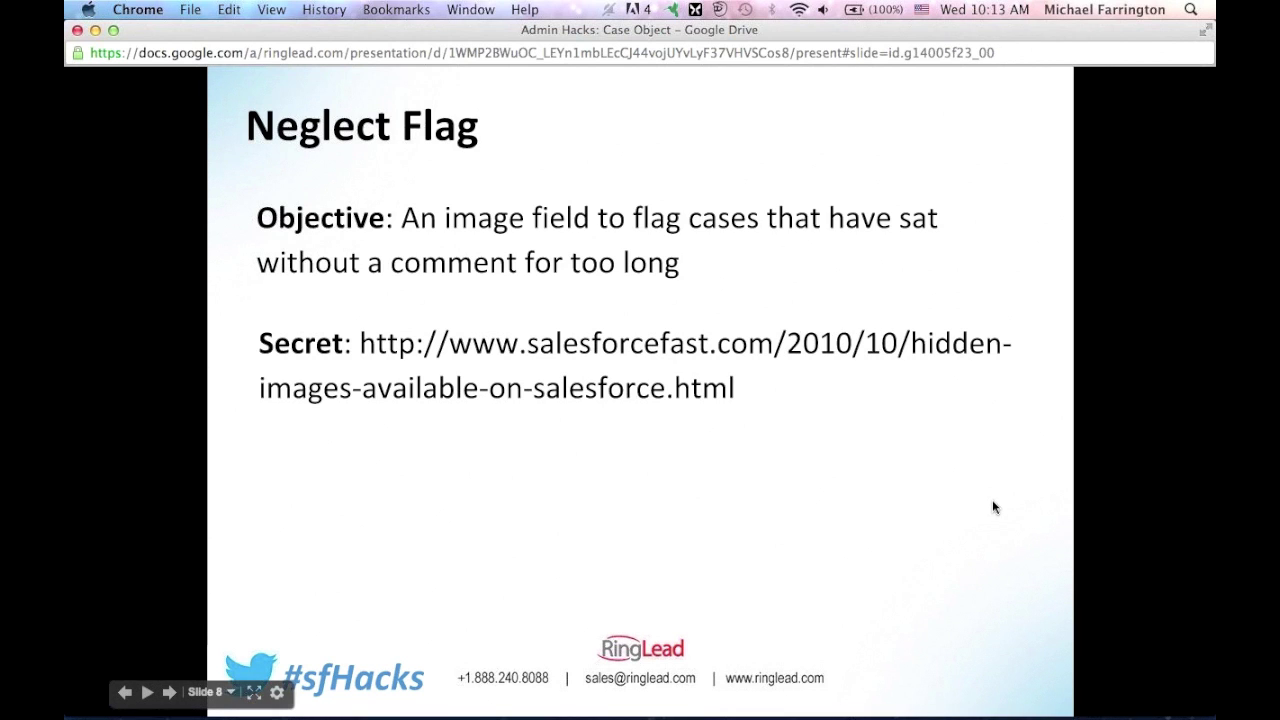
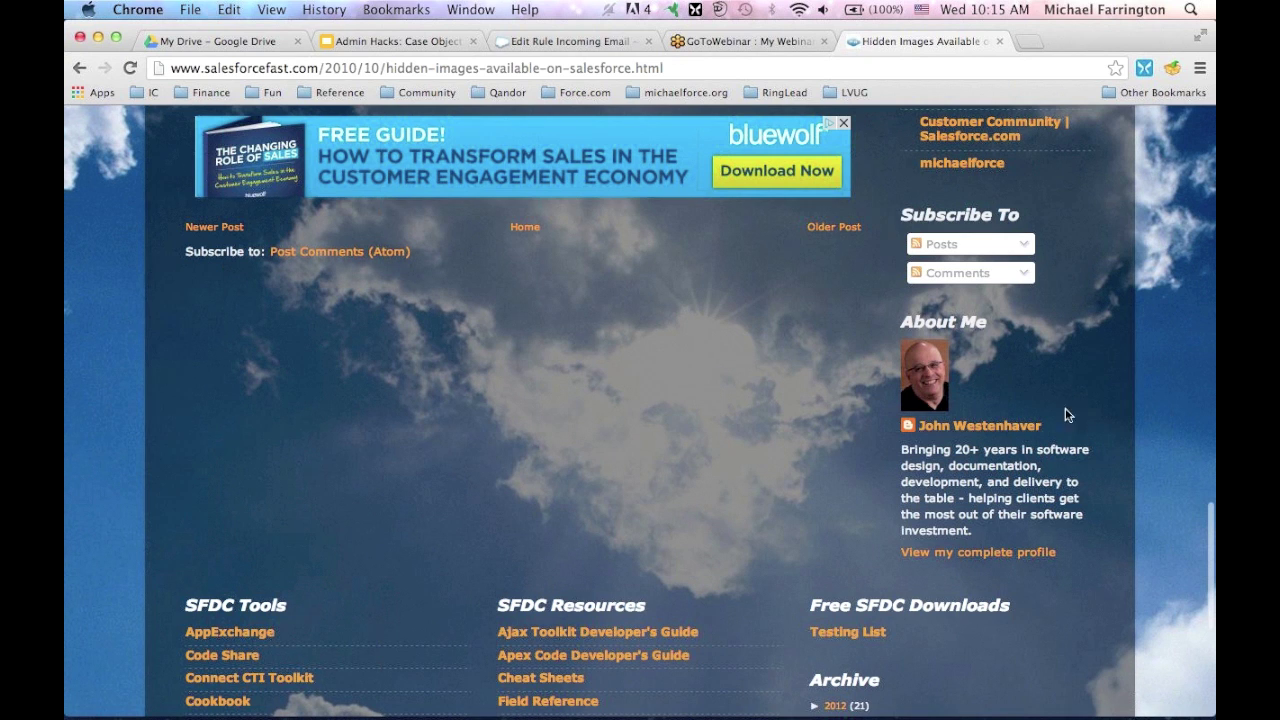
Examine the table of hidden Salesforce images and file names in the salesforcefast.com blog post.
scroll(555, 415, "up", 10)
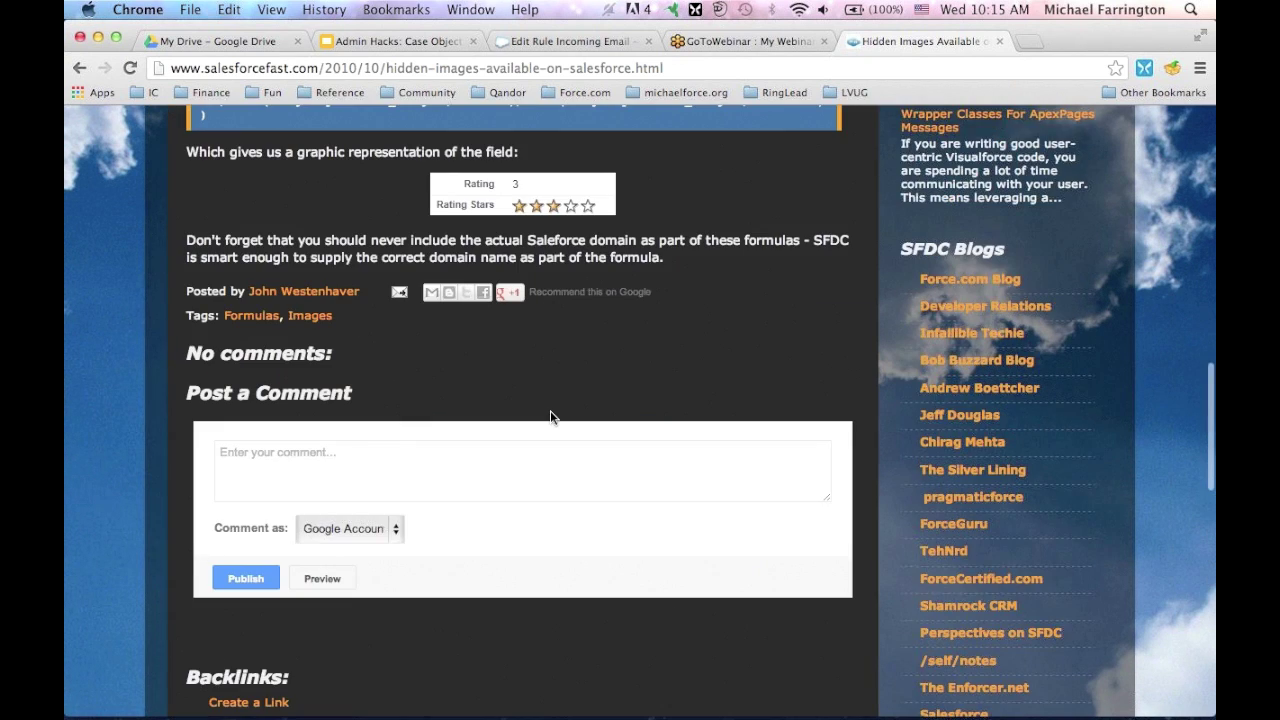
scroll(551, 417, "up", 7)
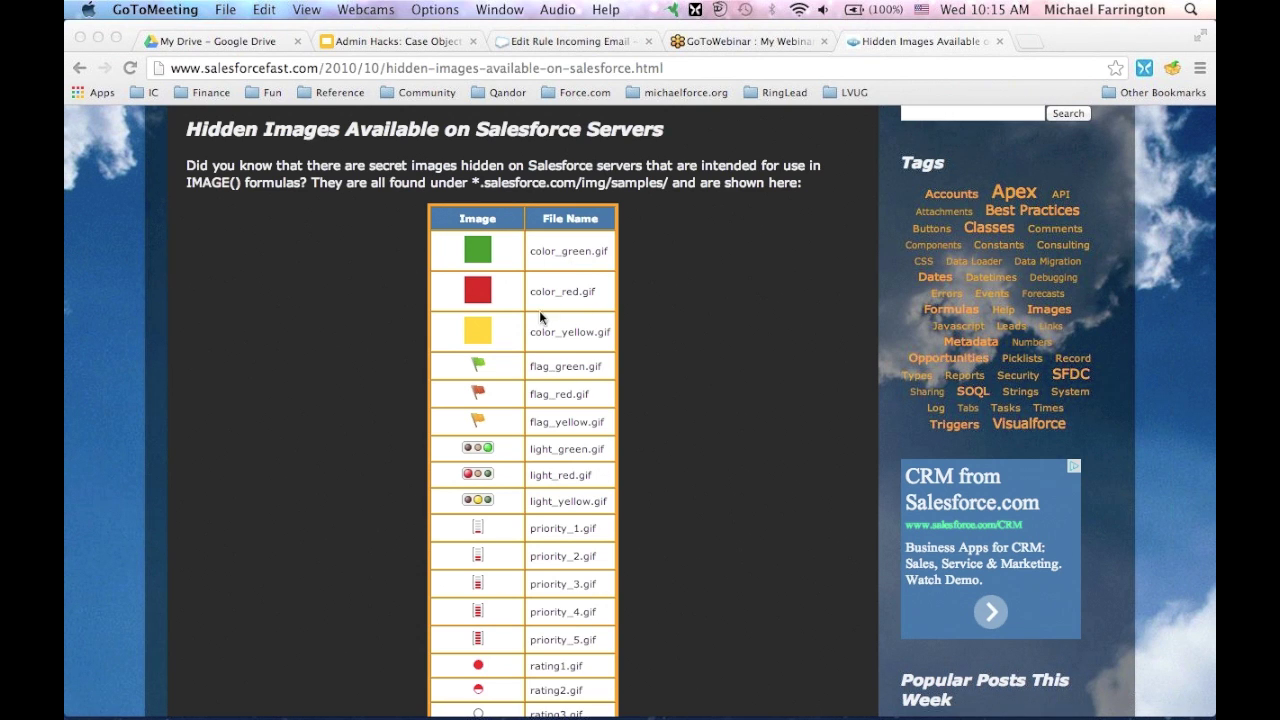
scroll(743, 519, "down", 4)
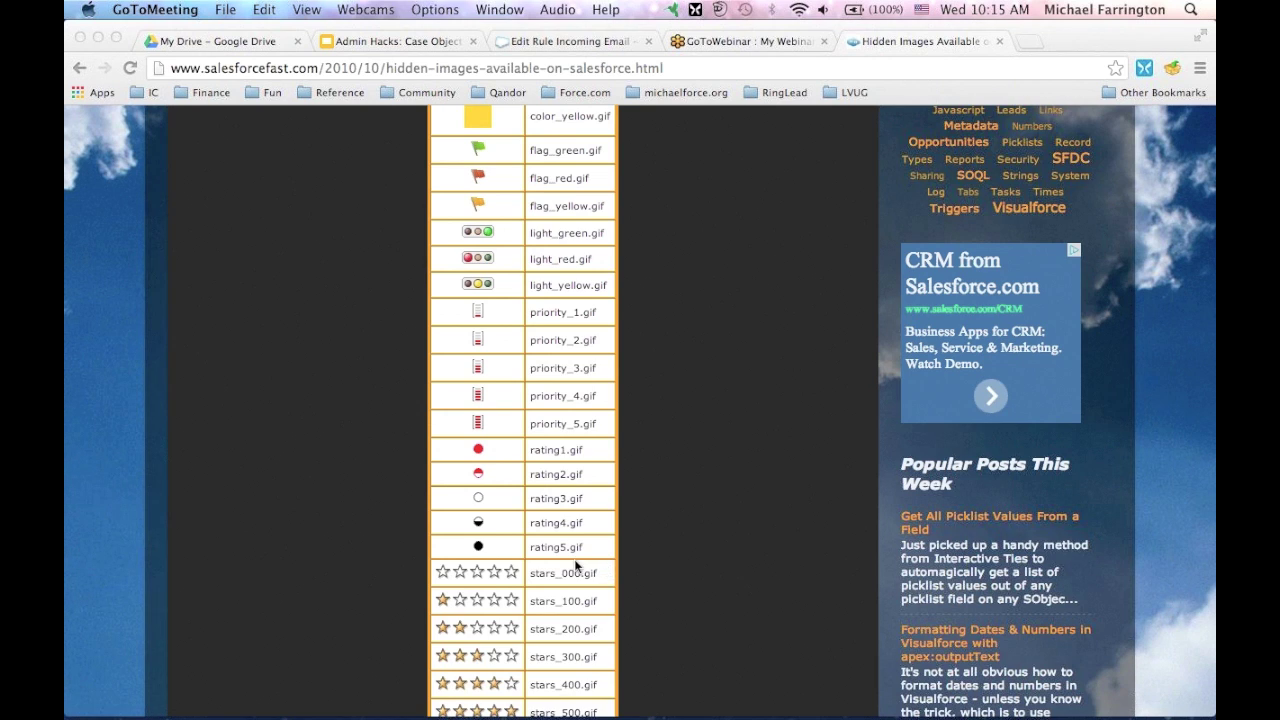
scroll(590, 557, "down", 2)
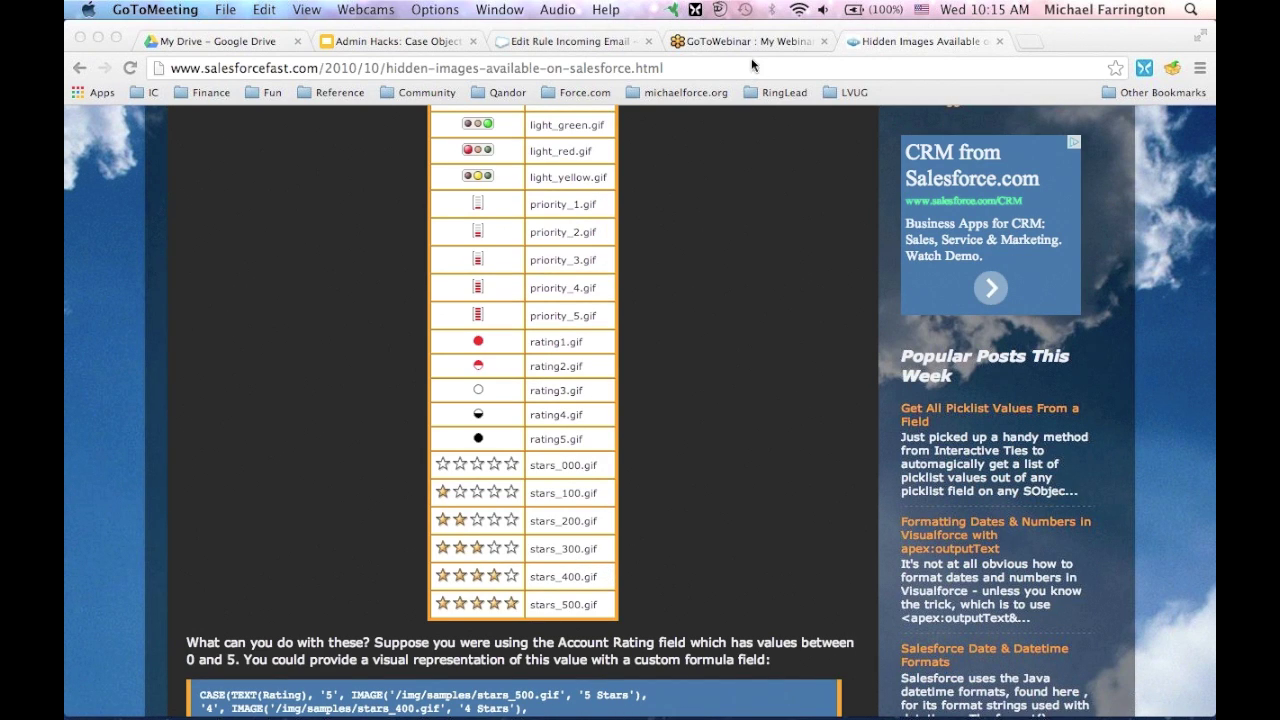
Switch back to Salesforce setup and open the field list for Cases.
left_click(581, 40)
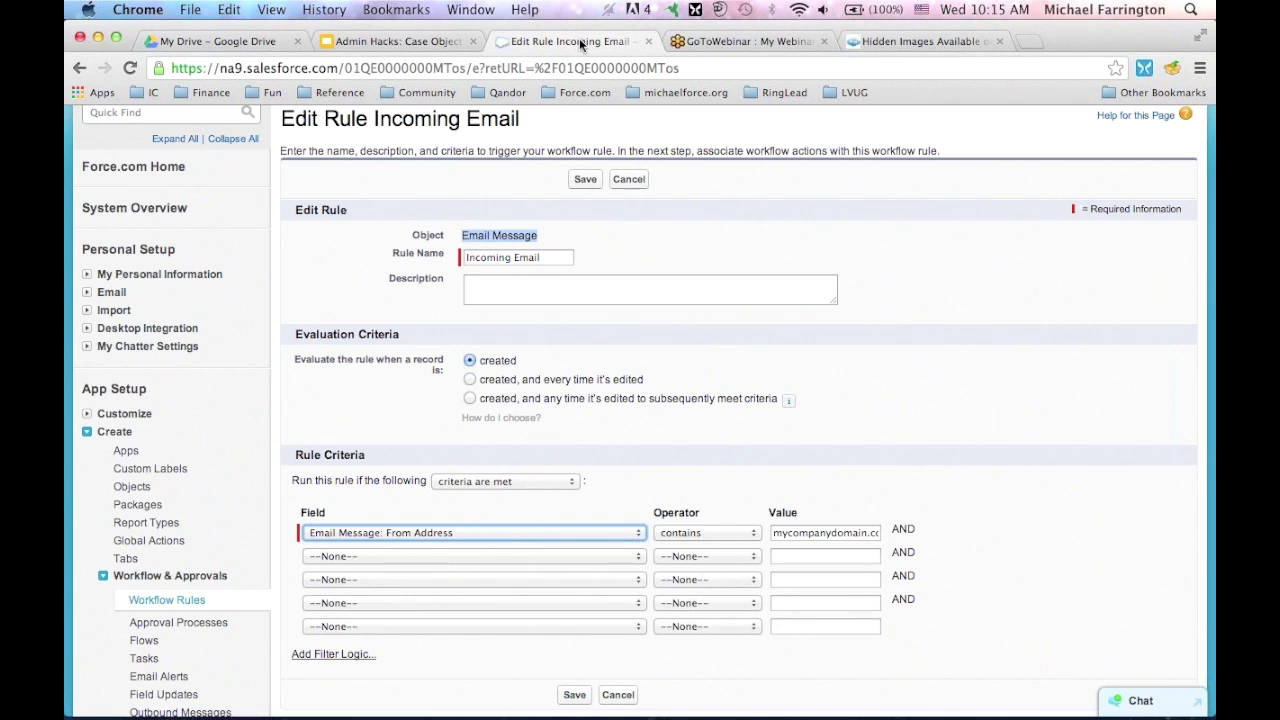
scroll(215, 430, "down", 2)
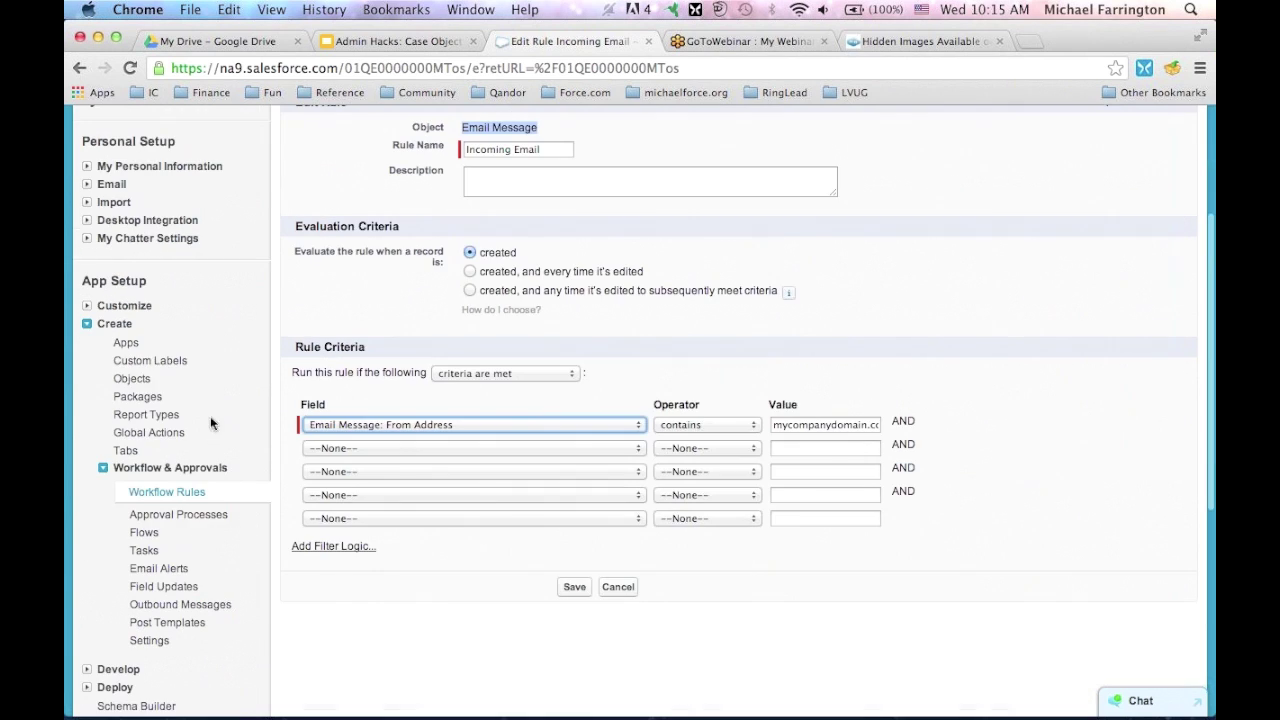
left_click(88, 308)
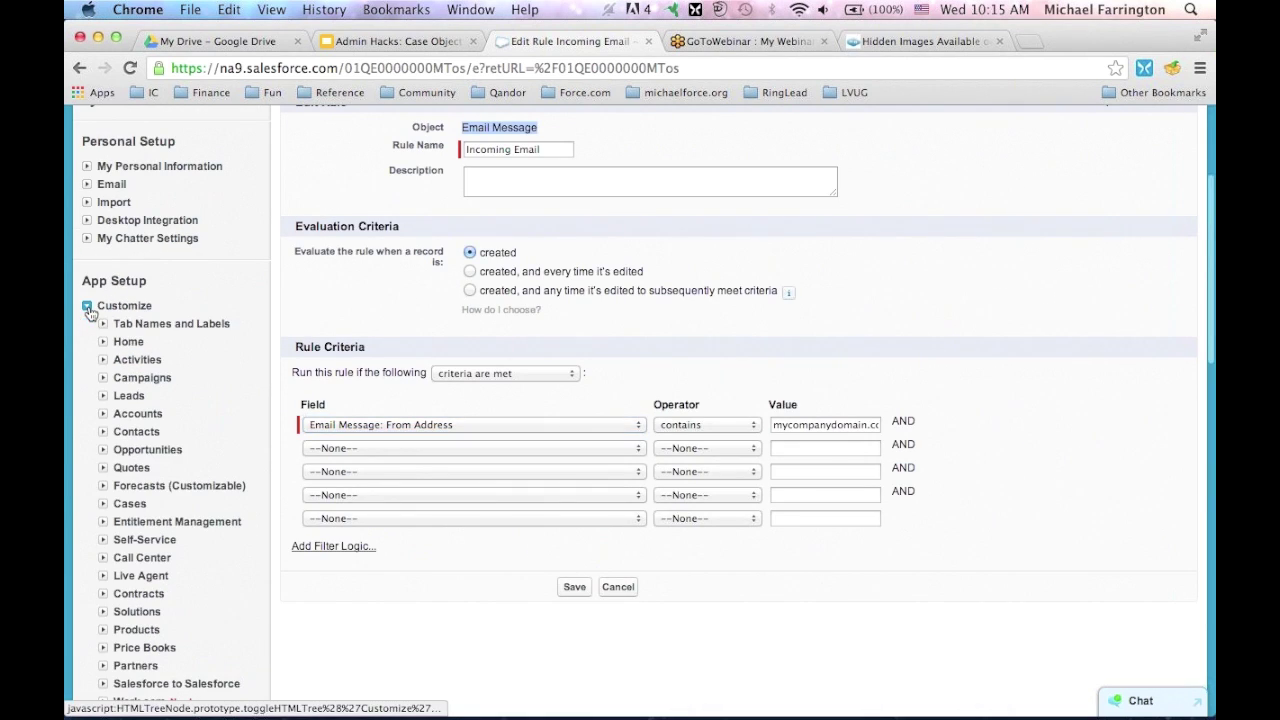
left_click(101, 506)
left_click(148, 529)
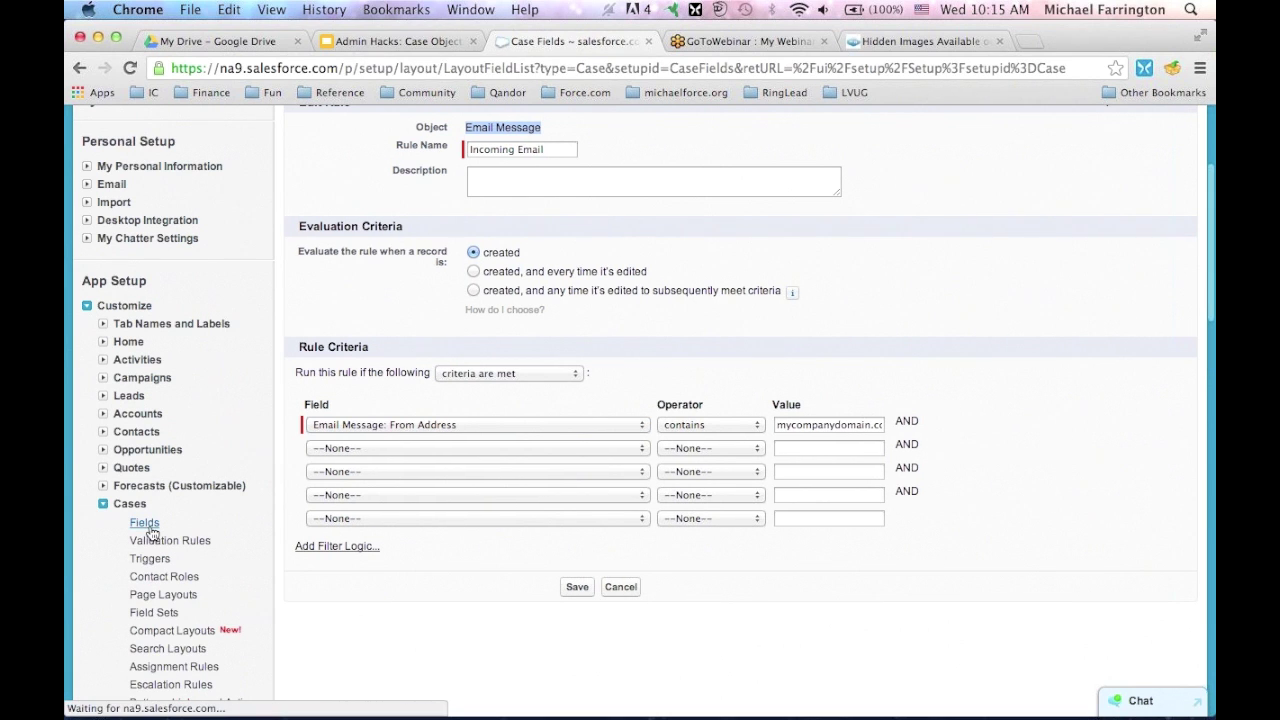
Open the Neglect custom field of the Case object and examine its image formula.
scroll(567, 472, "down", 5)
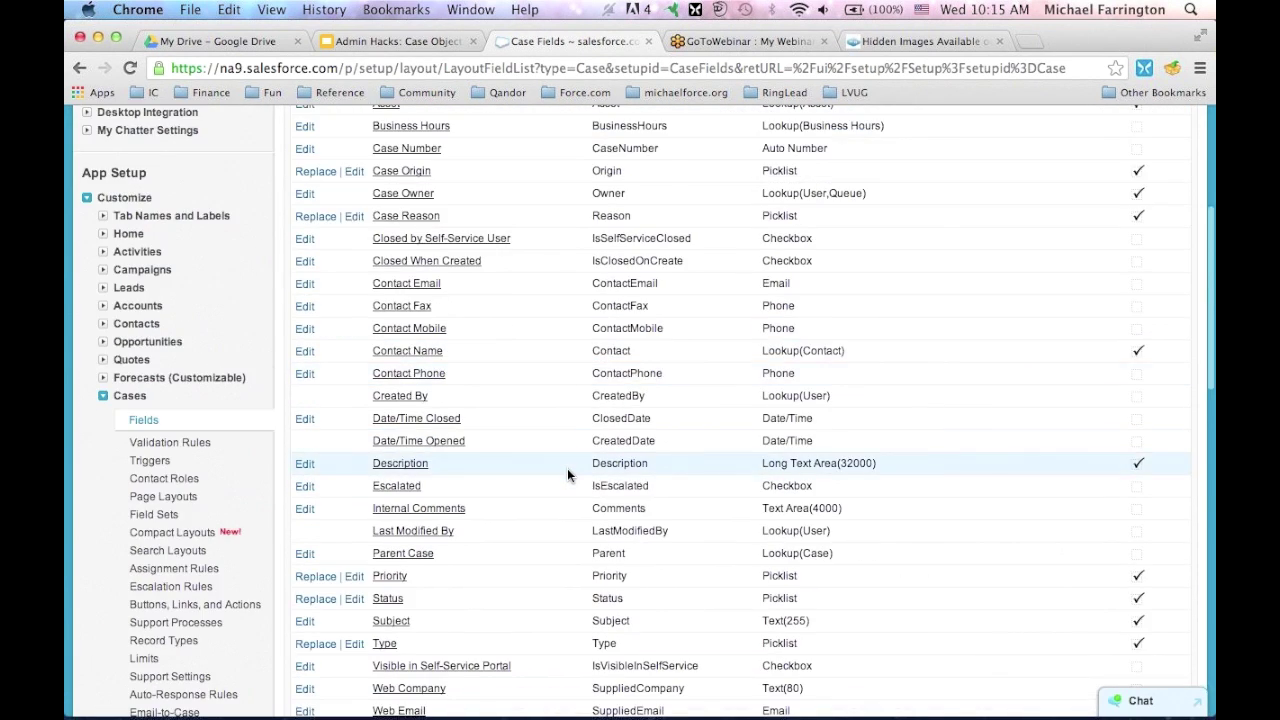
scroll(567, 468, "down", 5)
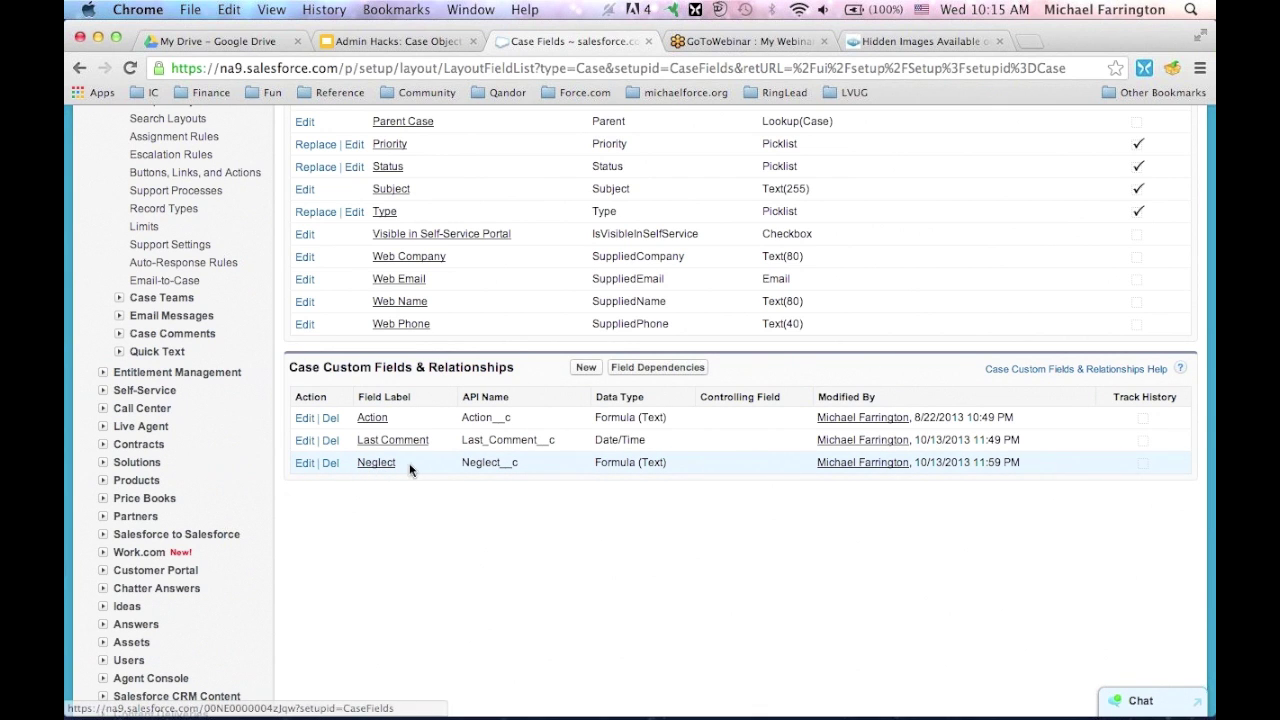
left_click(386, 466)
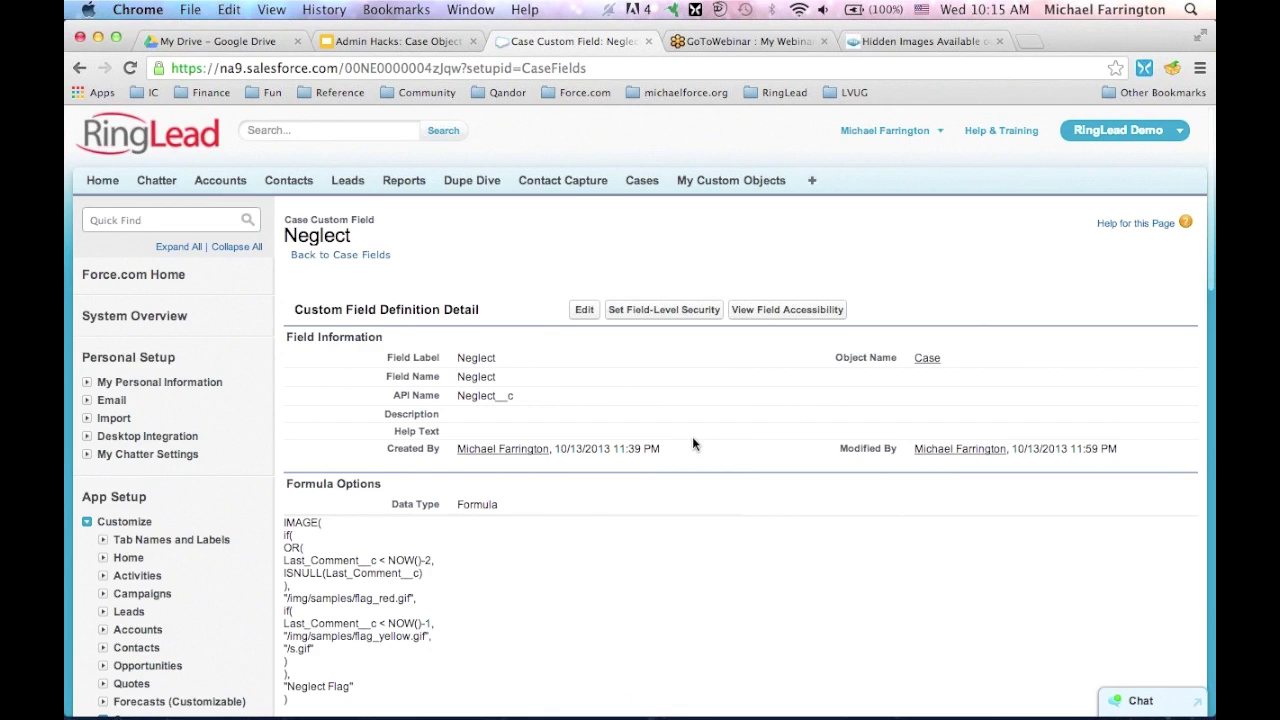
scroll(693, 443, "down", 3)
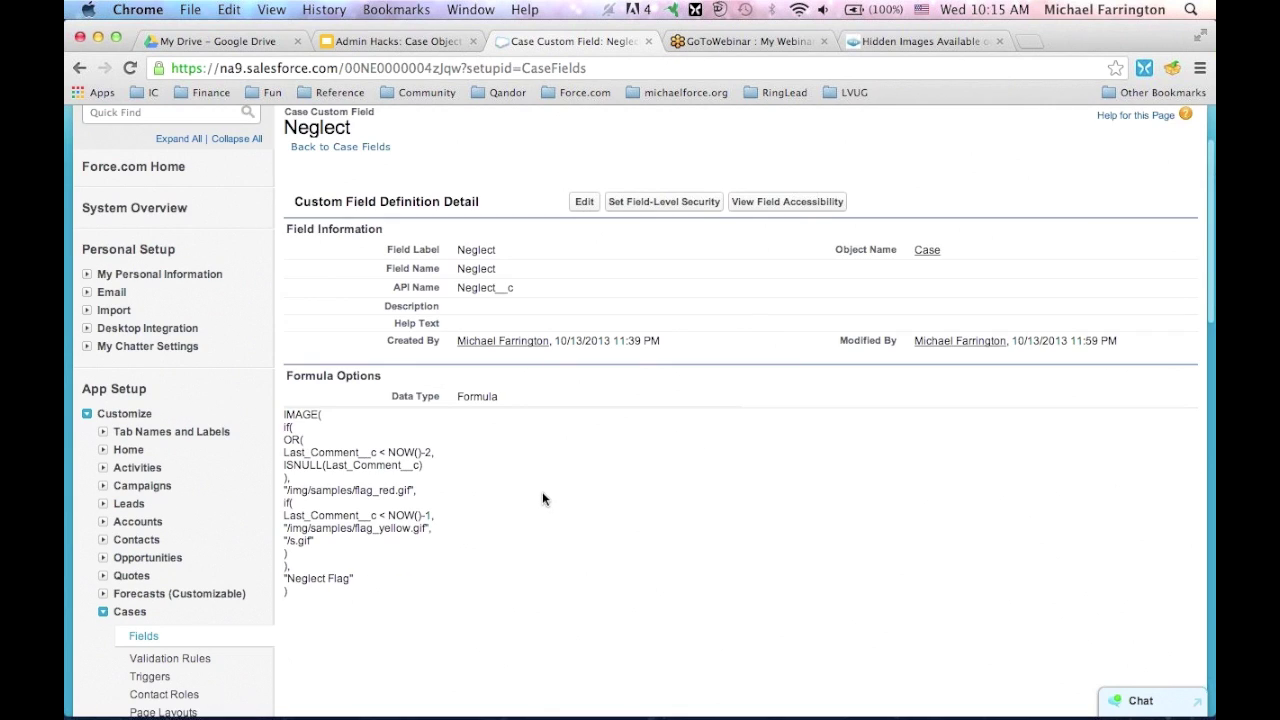
scroll(538, 495, "down", 3)
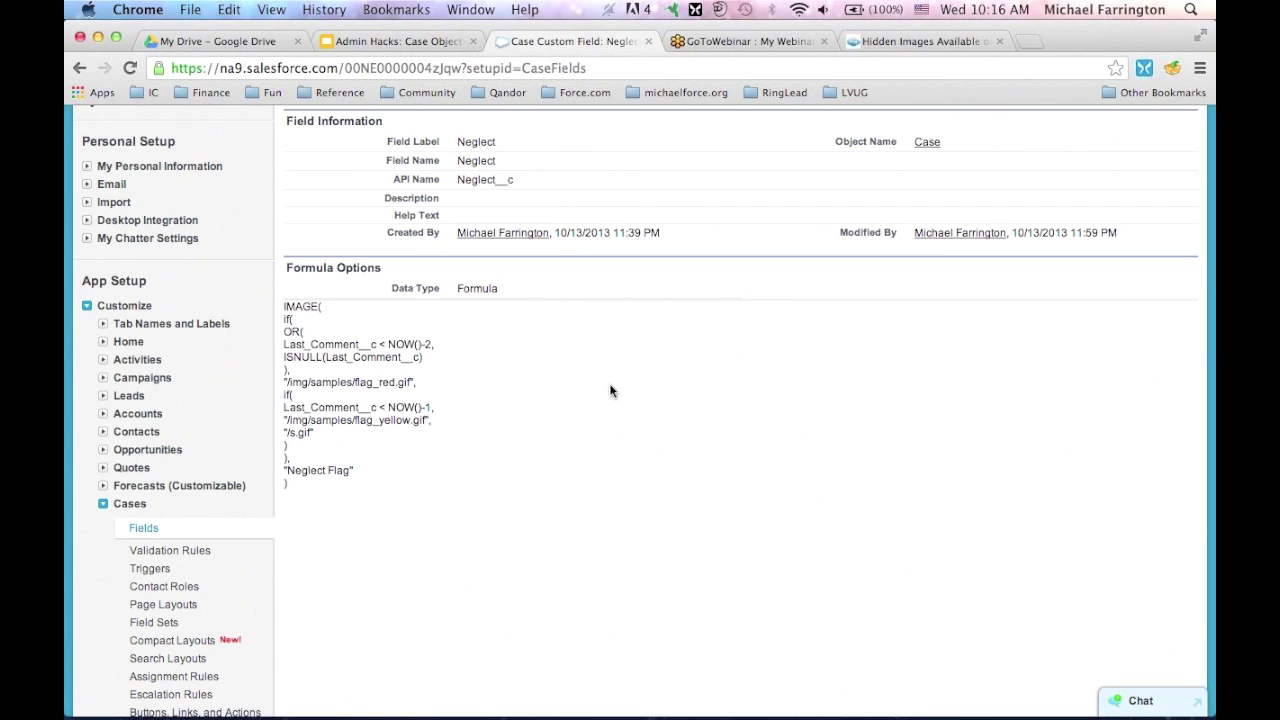
Go to the Cases home page and open the recent case with the subject "I have no clue".
scroll(568, 348, "up", 3)
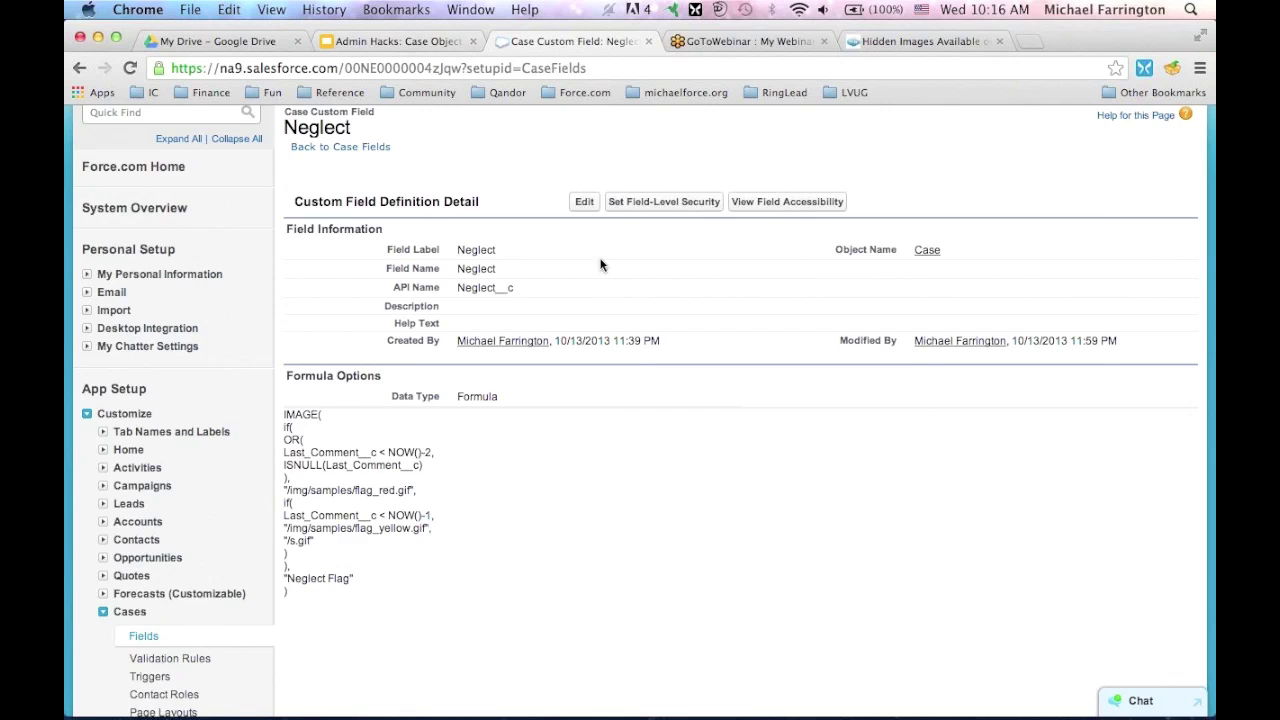
scroll(620, 200, "up", 2)
left_click(640, 181)
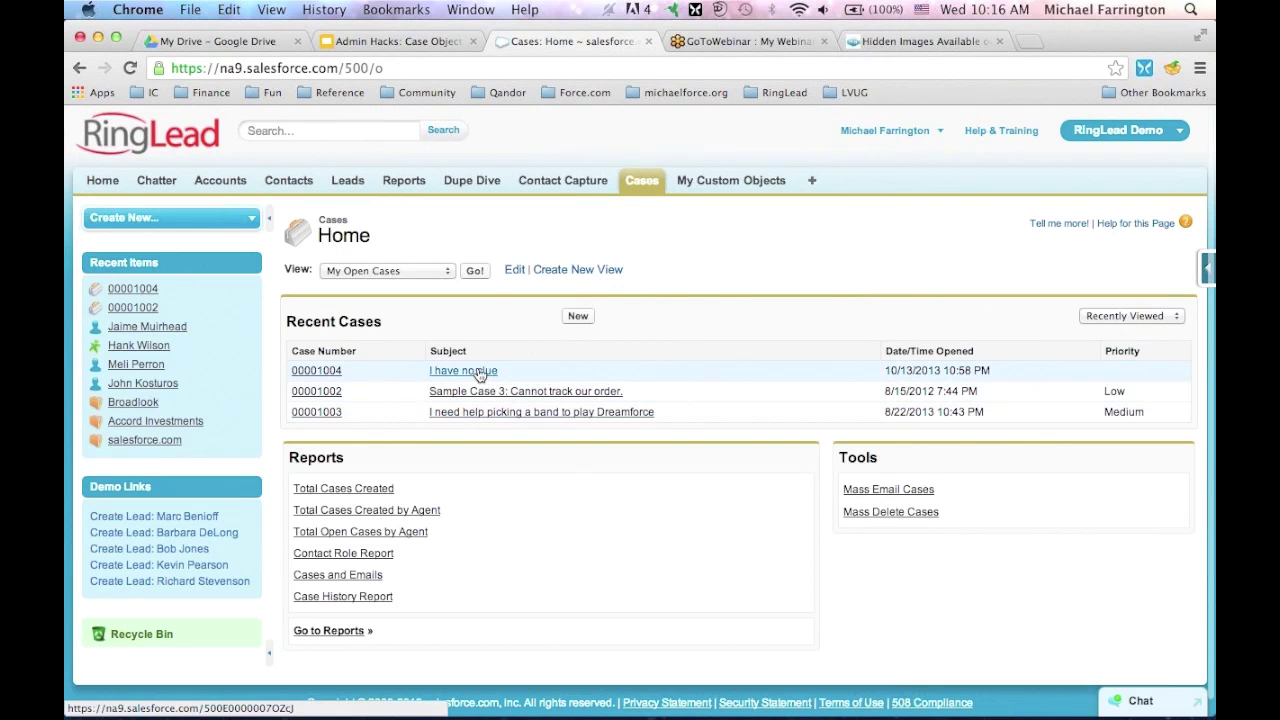
left_click(466, 371)
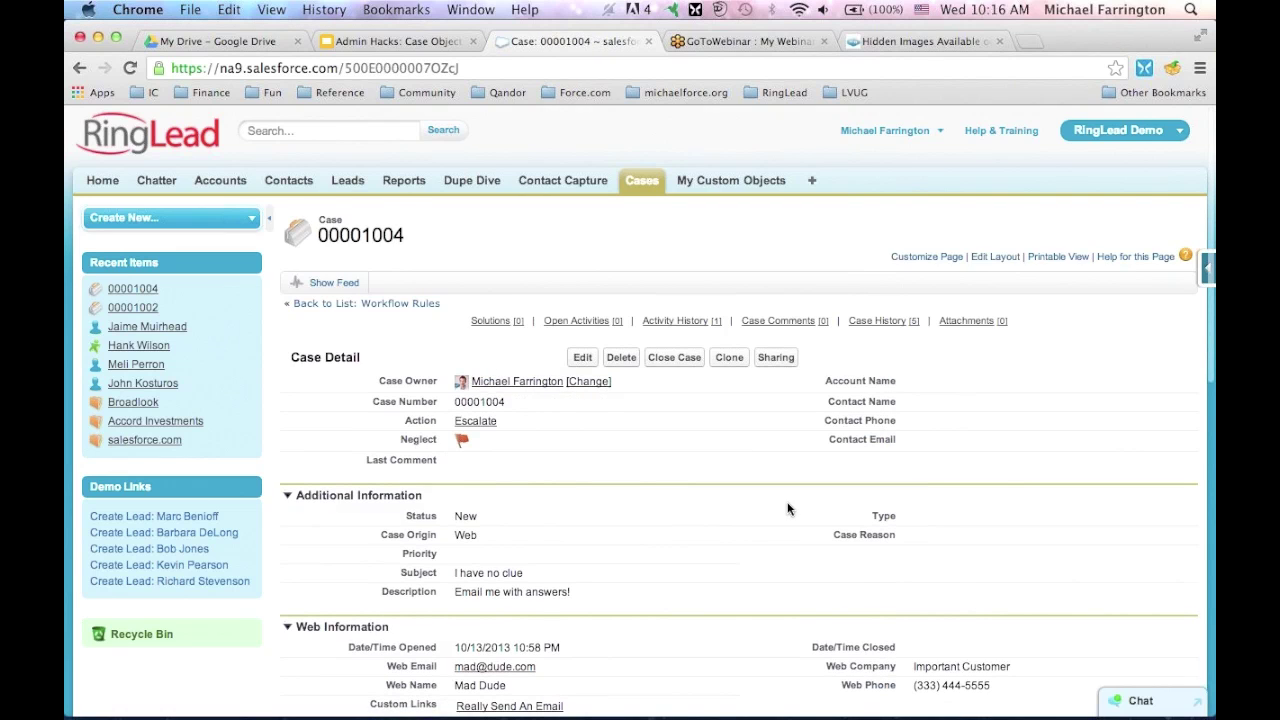
Add the comment "Need to contact" to the case with the subject "I have no clue" and save it.
scroll(788, 509, "down", 5)
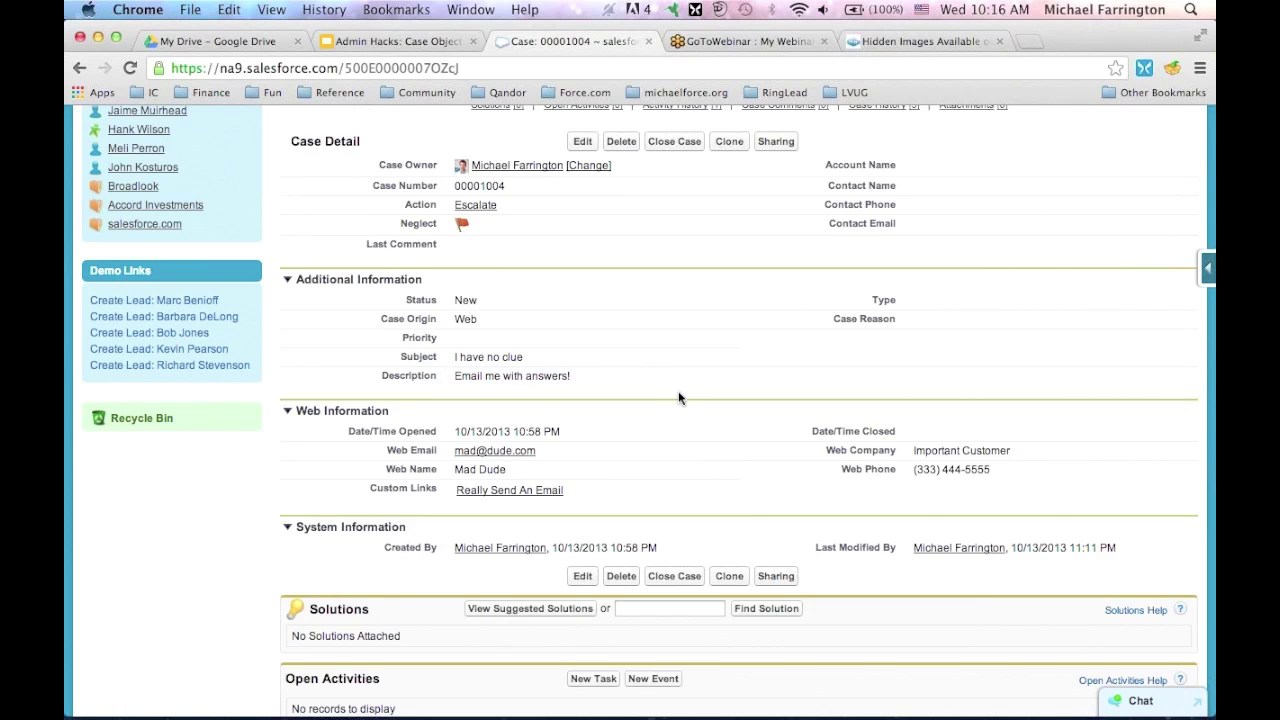
scroll(680, 398, "down", 2)
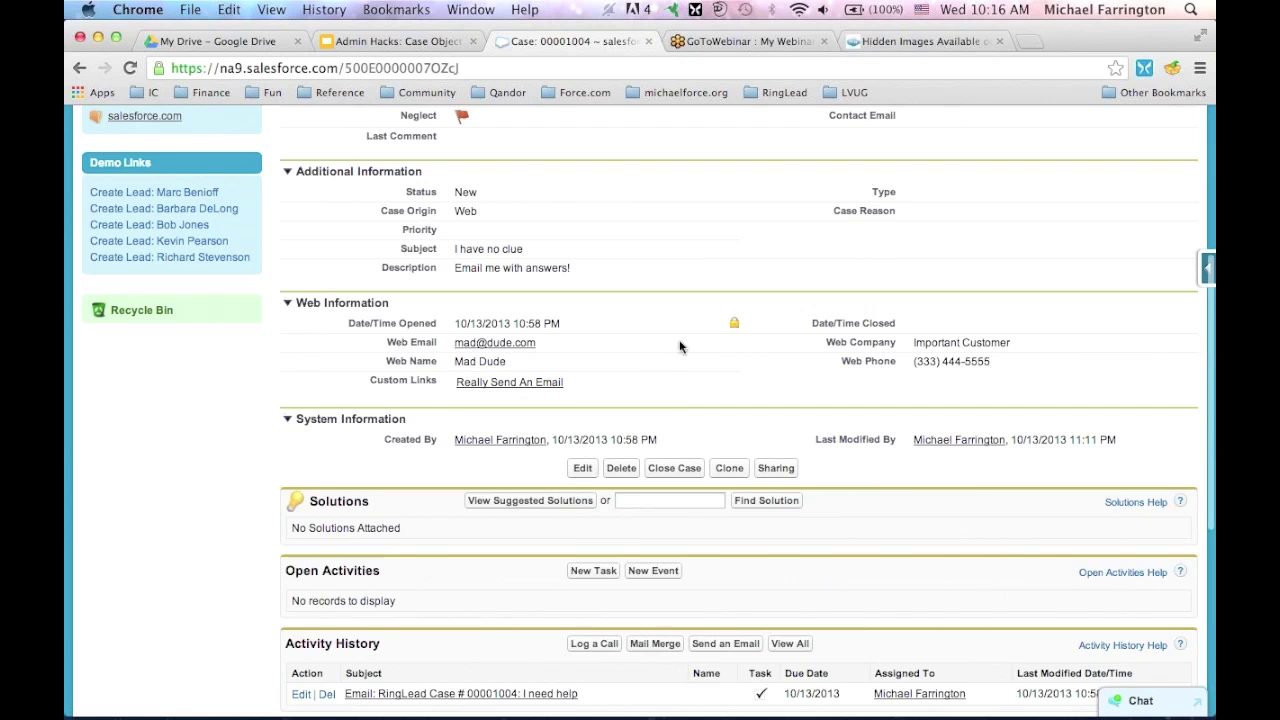
scroll(699, 400, "down", 6)
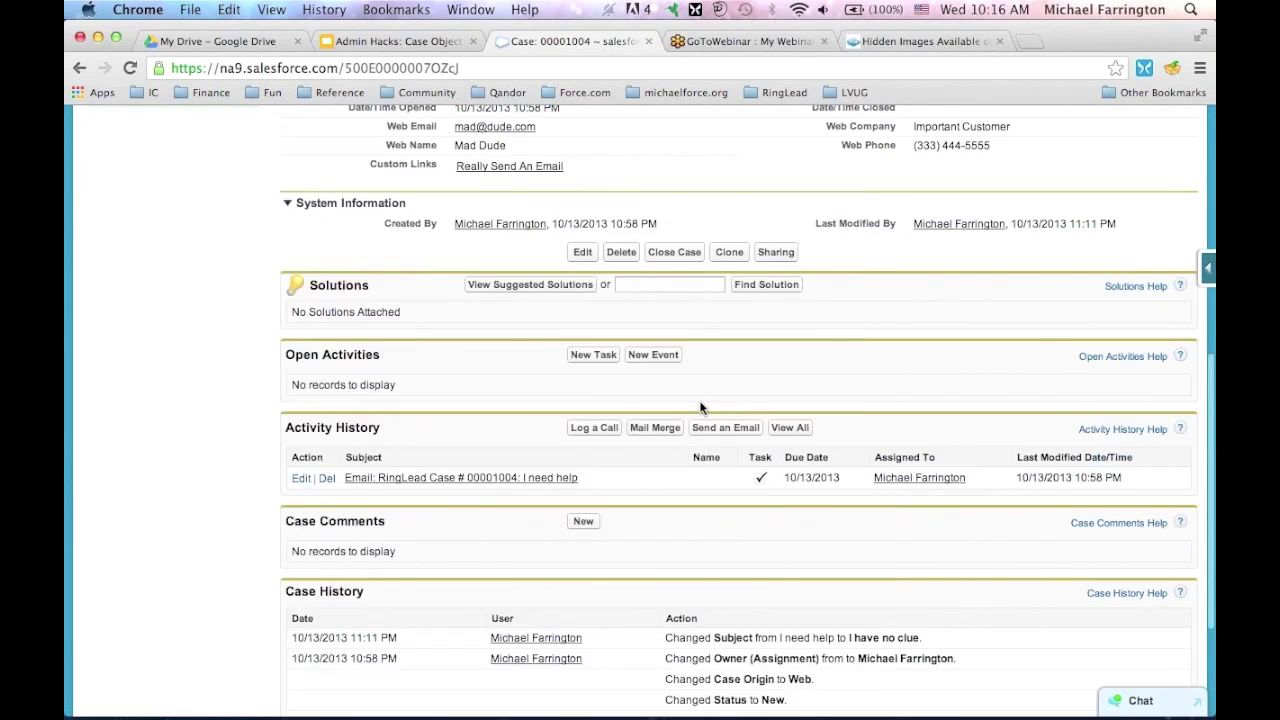
left_click(585, 414)
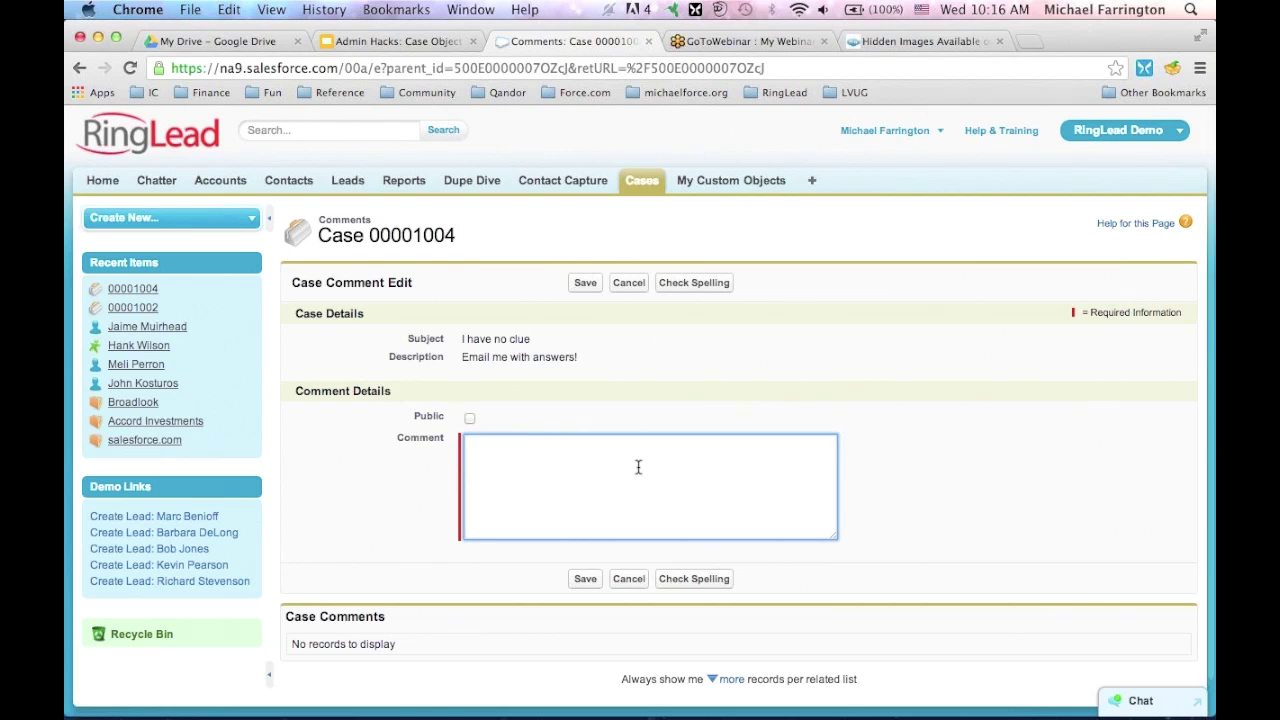
type("Need to contact")
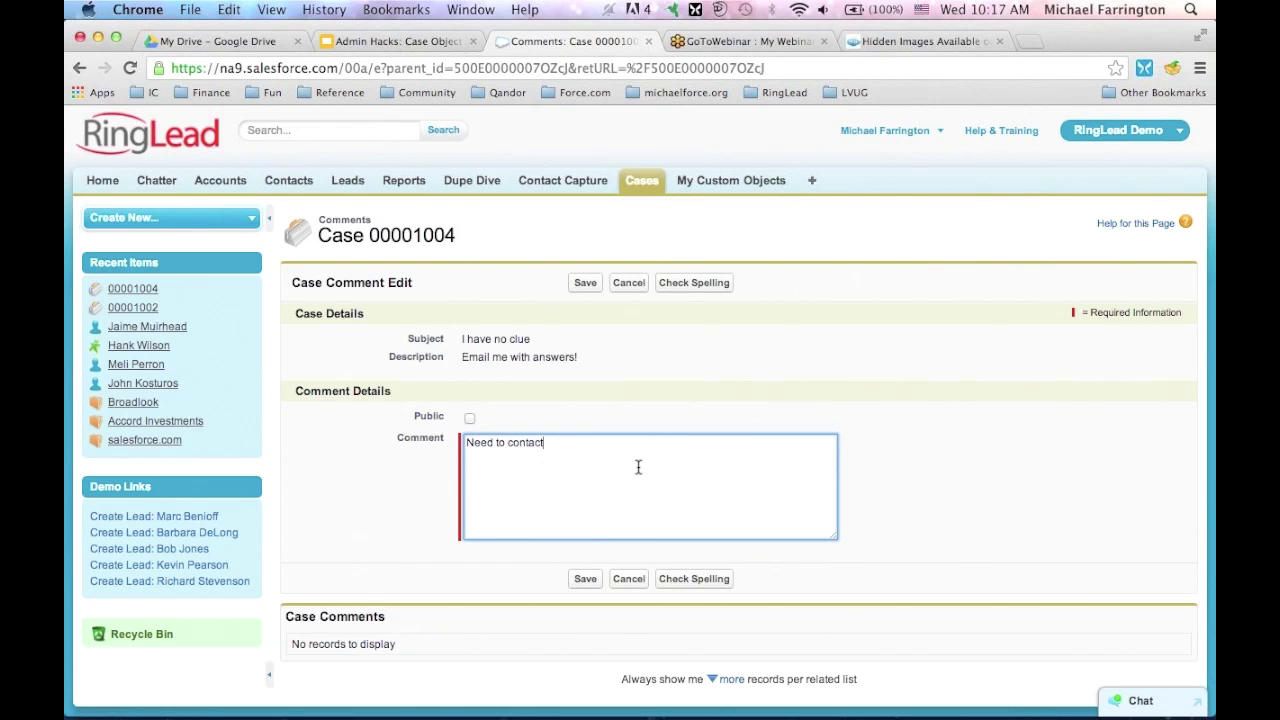
left_click(583, 284)
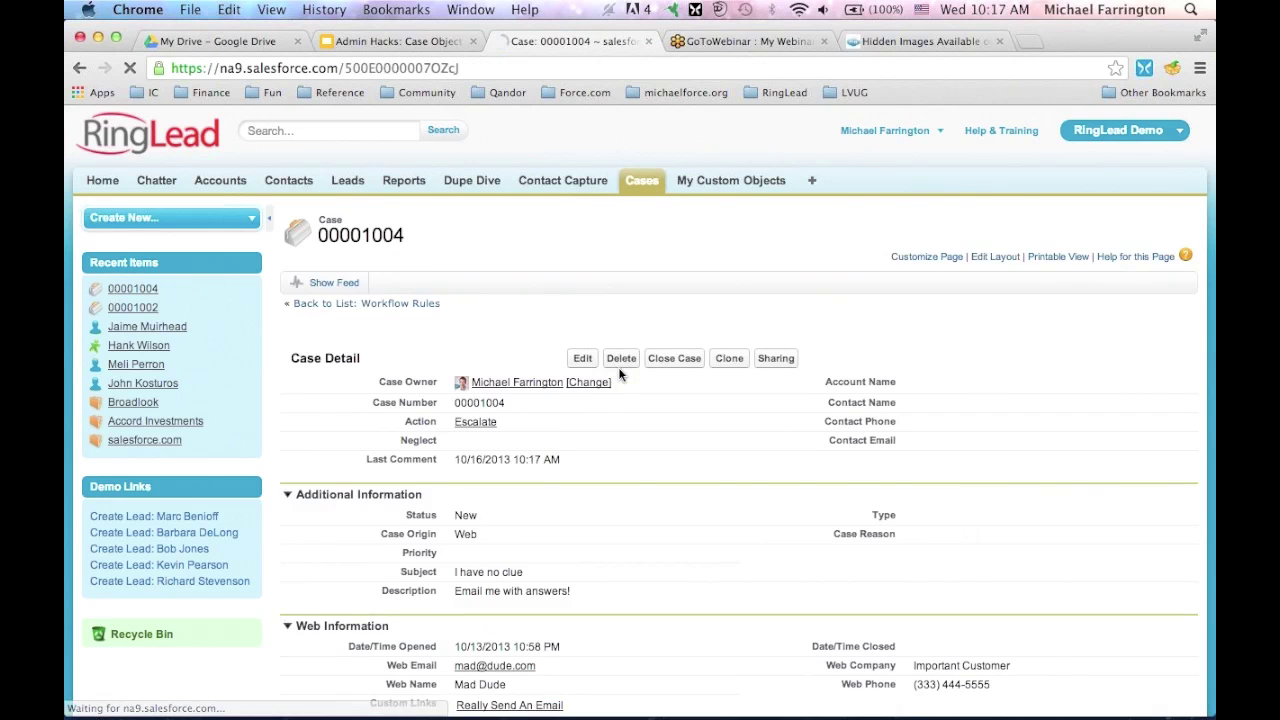
Check the case's Neglect and Last Comment fields, and open the My Open Cases list view from the Cases home page.
scroll(673, 422, "down", 2)
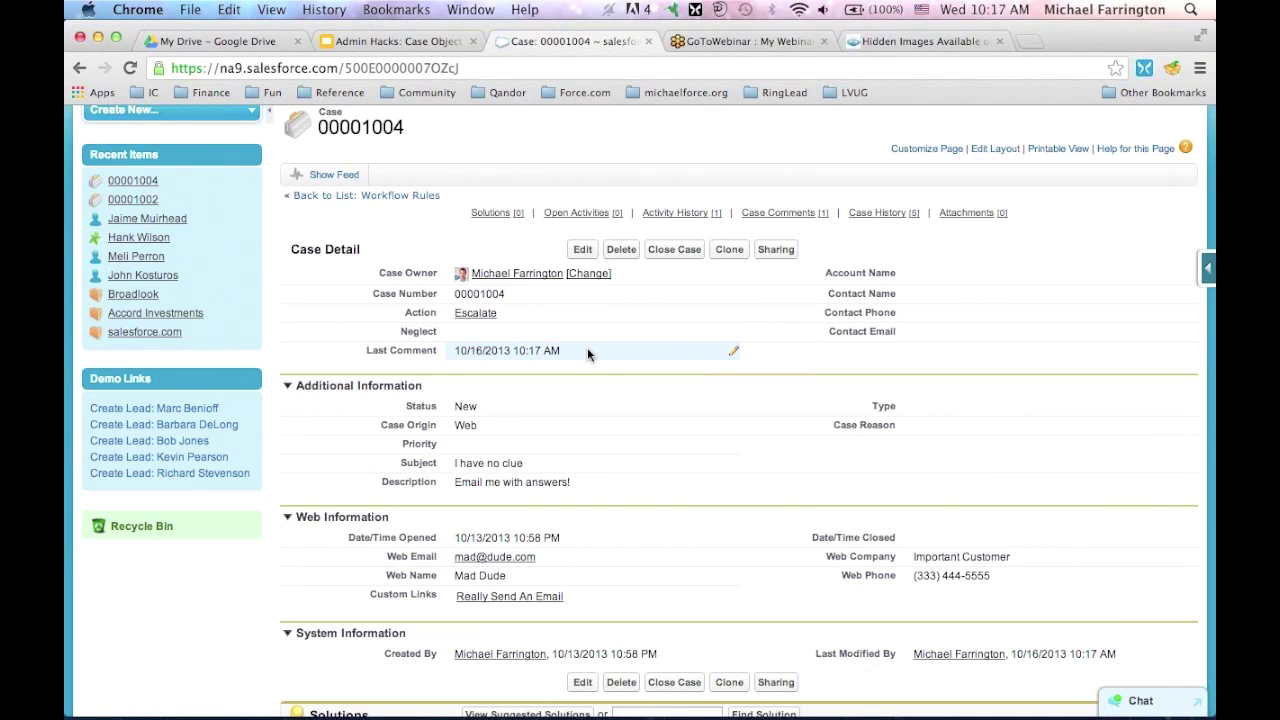
scroll(460, 238, "up", 2)
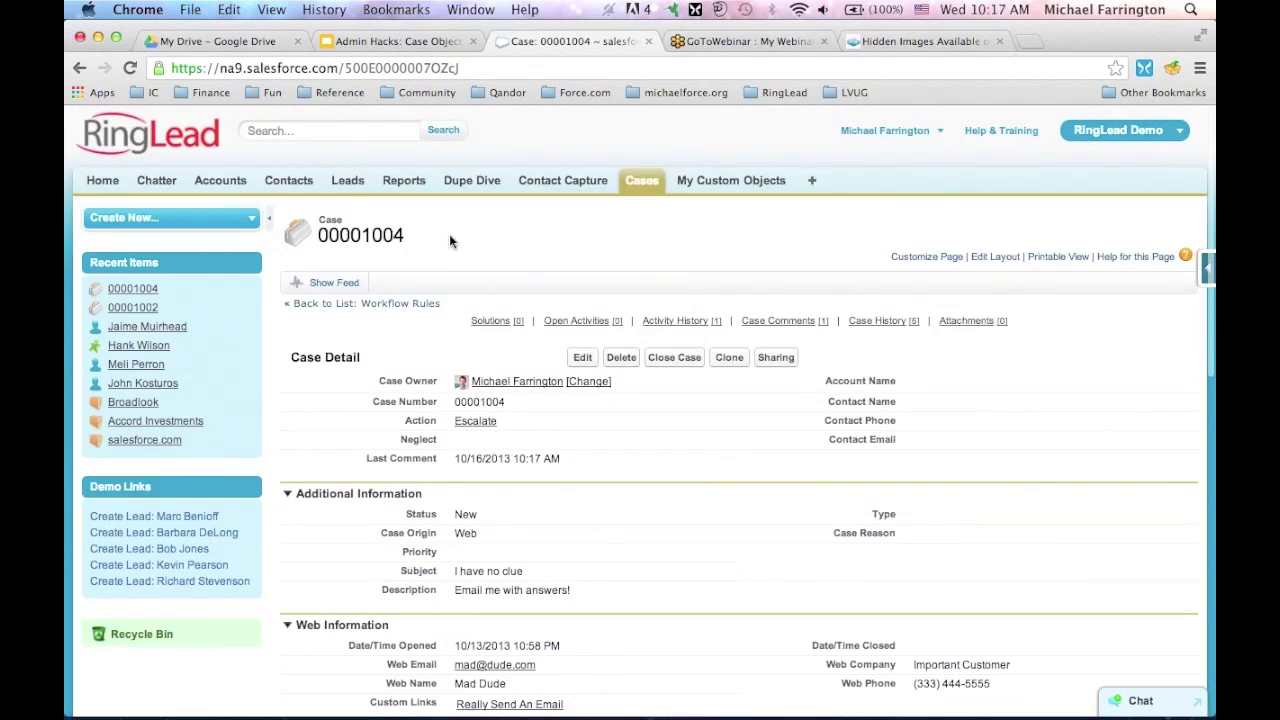
left_click(640, 188)
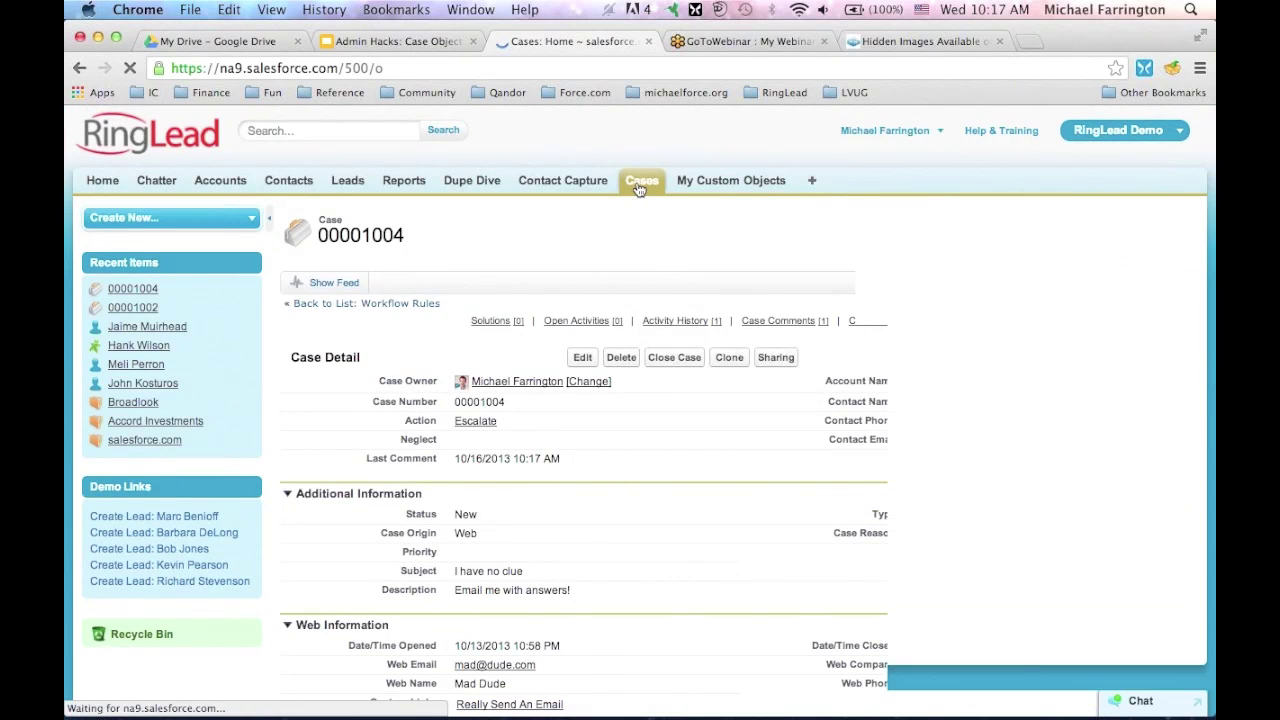
left_click(475, 272)
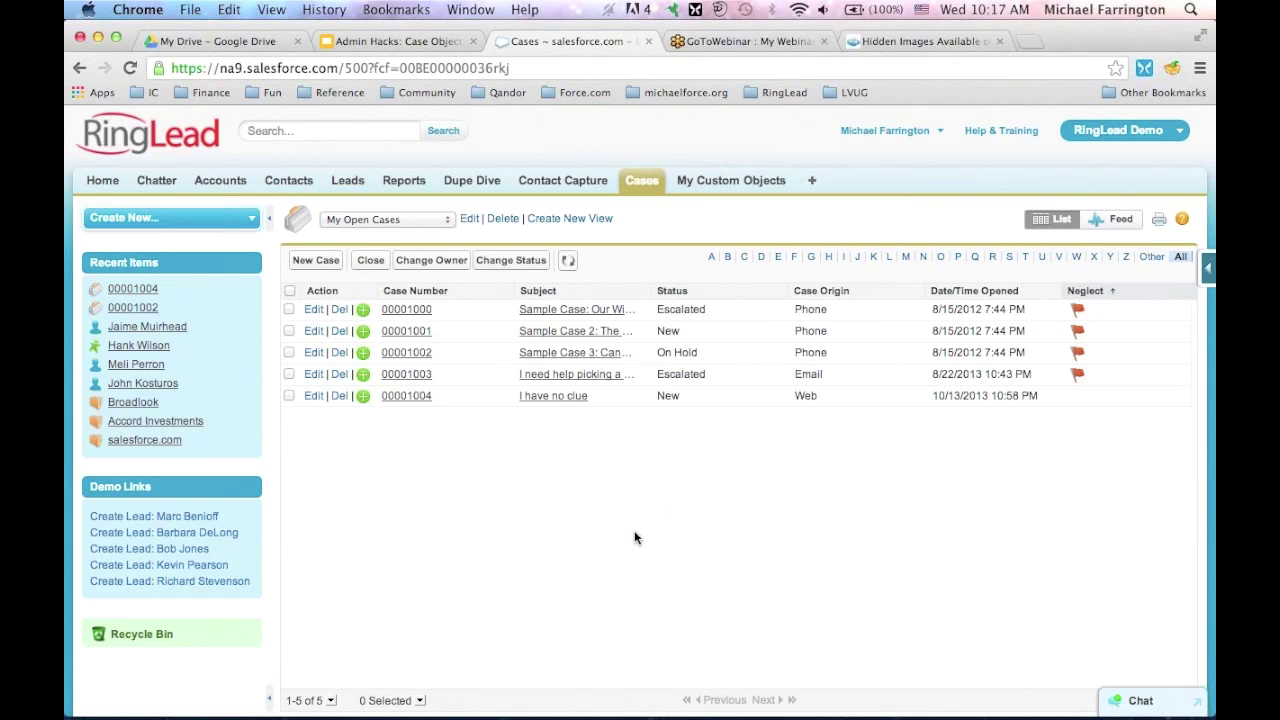
Switch to the Google Drive presentation and advance to the slide "Send Email to Foreign Web Submitter".
key("ctrl+Up")
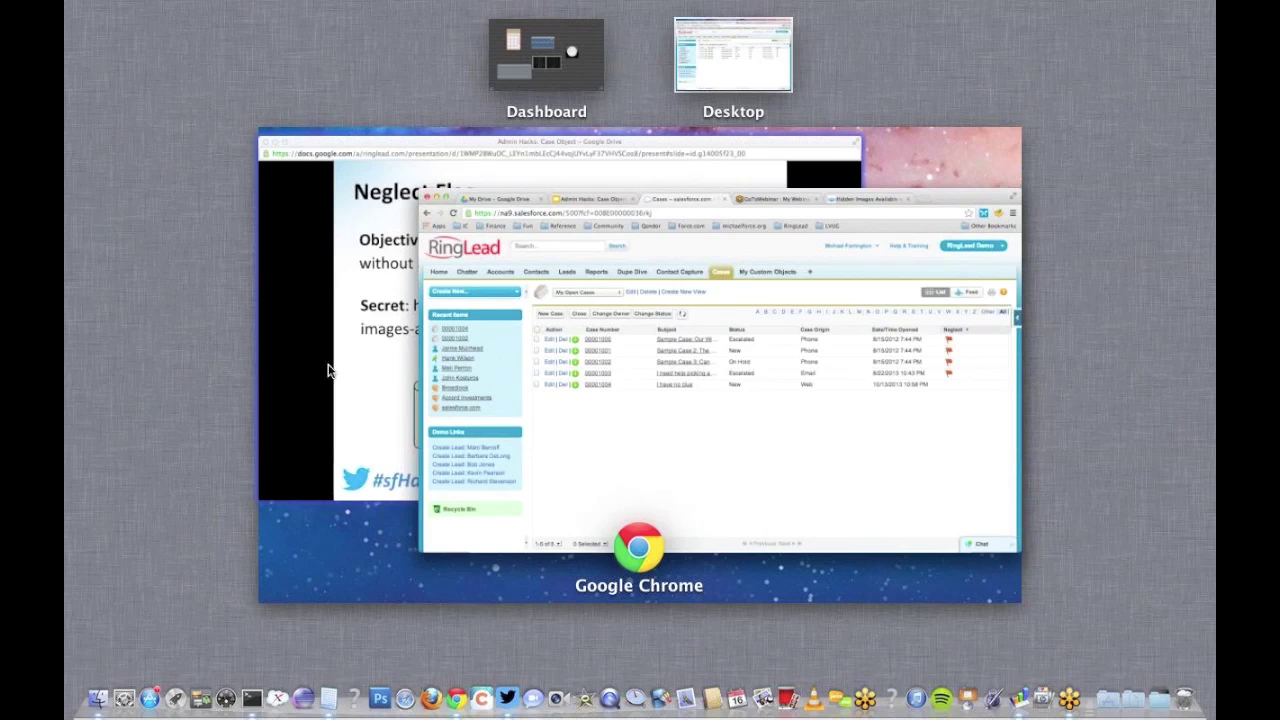
left_click(306, 367)
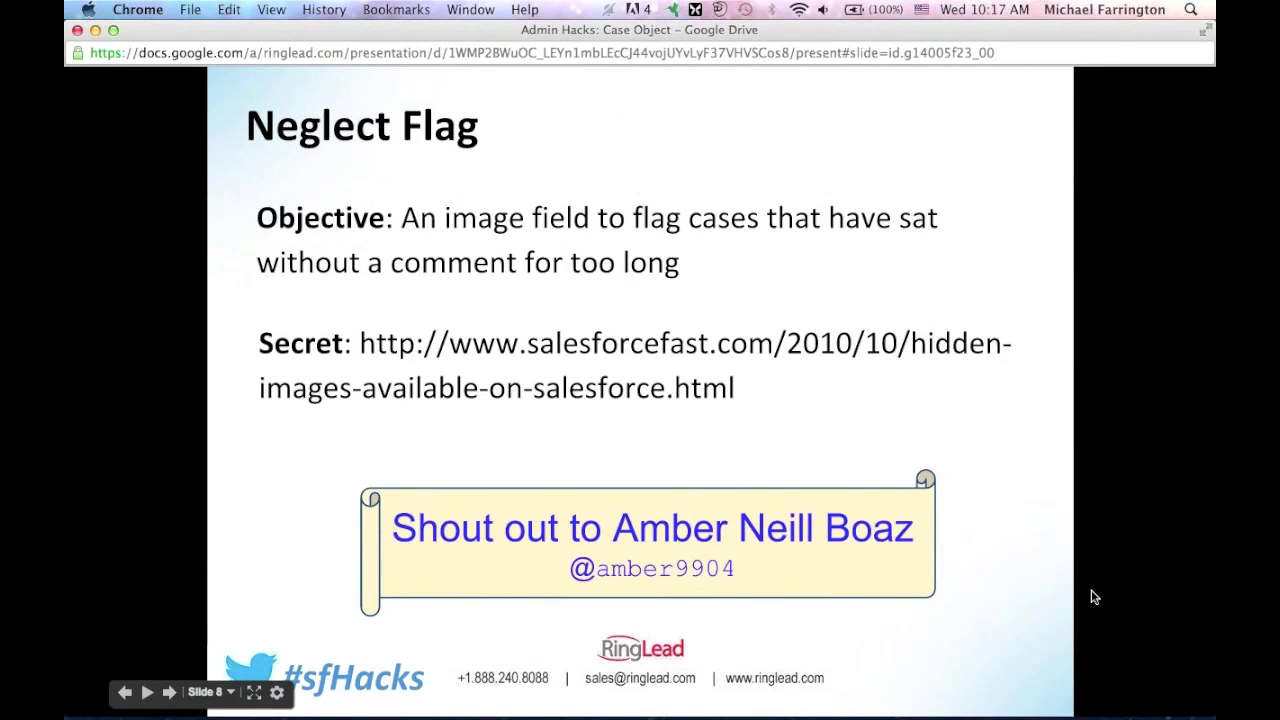
left_click(1025, 584)
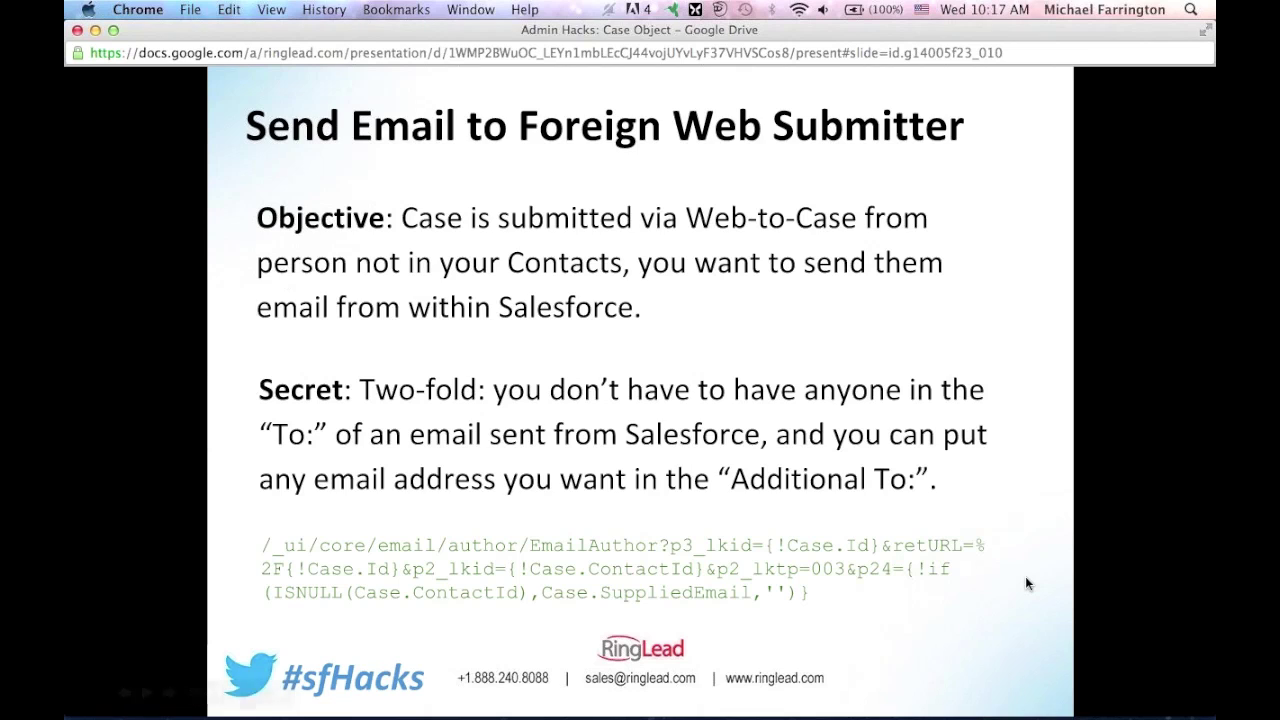
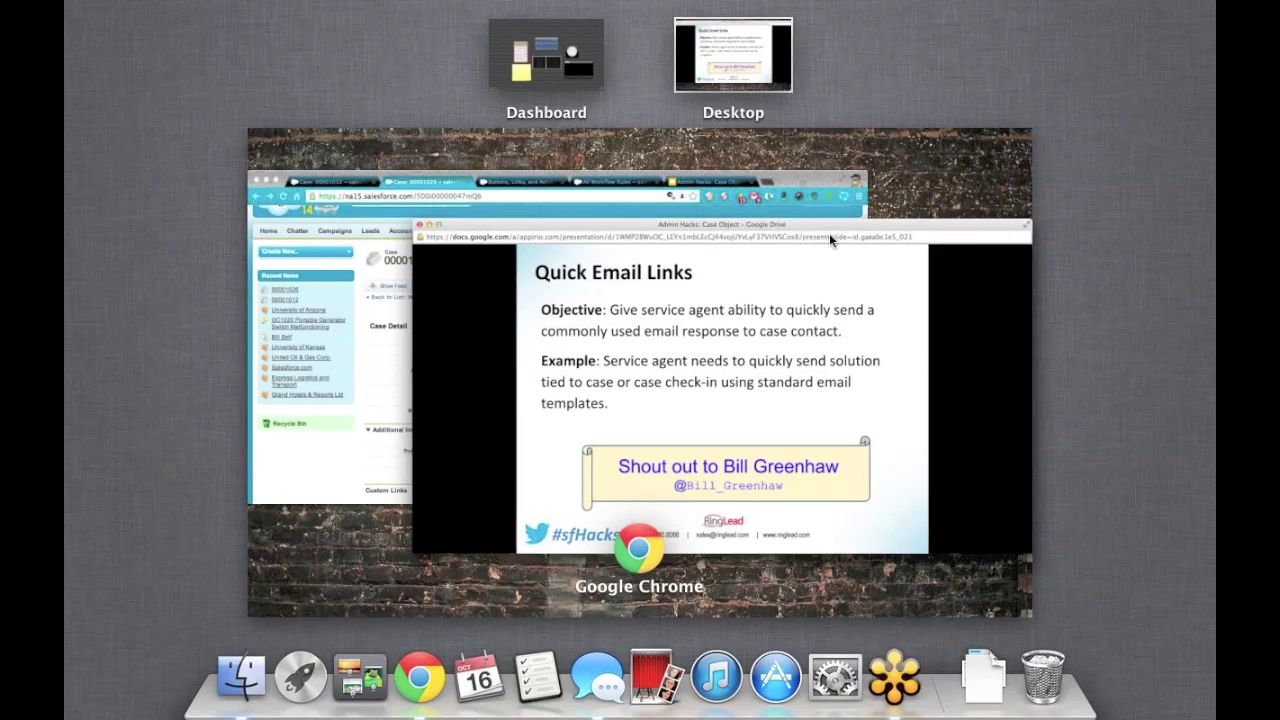
Switch to the Salesforce window with the GC1020 Switch Issues case and examine its details, custom links and attached solution.
left_click(797, 206)
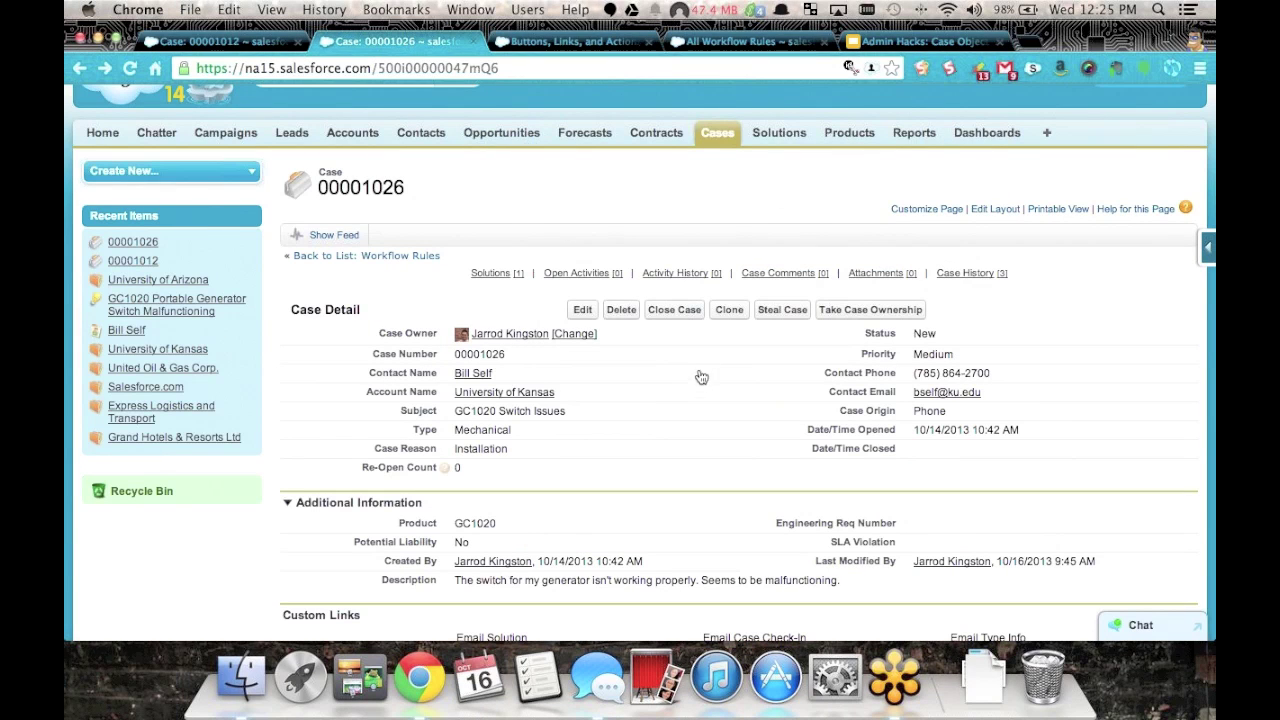
scroll(702, 388, "down", 1)
scroll(701, 388, "down", 4)
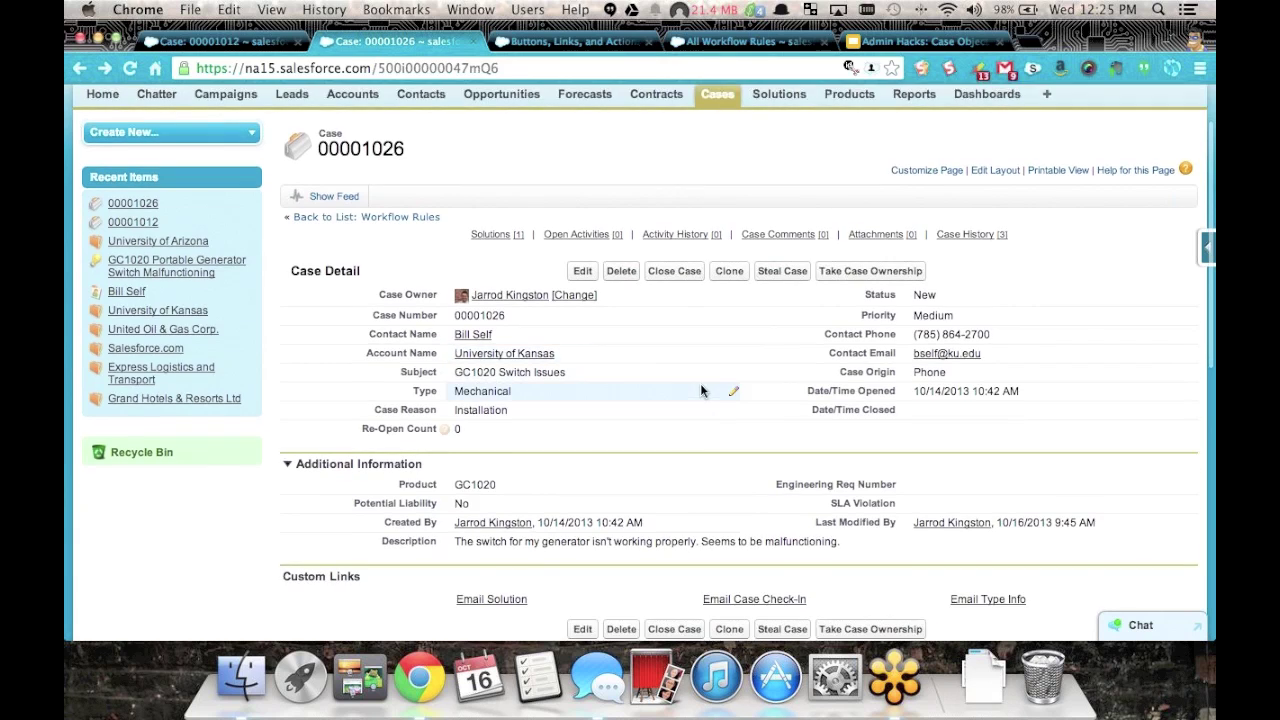
scroll(701, 390, "down", 2)
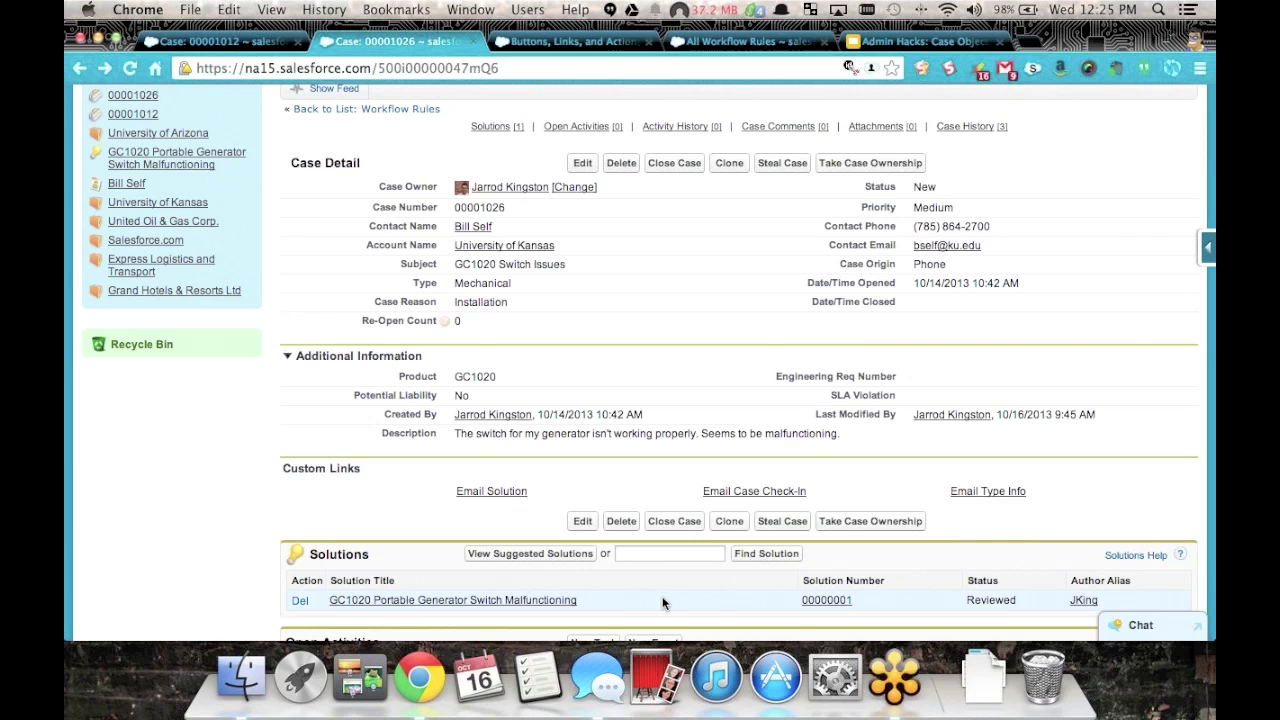
Open the Email Solution custom link, review the prefilled email down to the attachments, and return to the case.
left_click(490, 497)
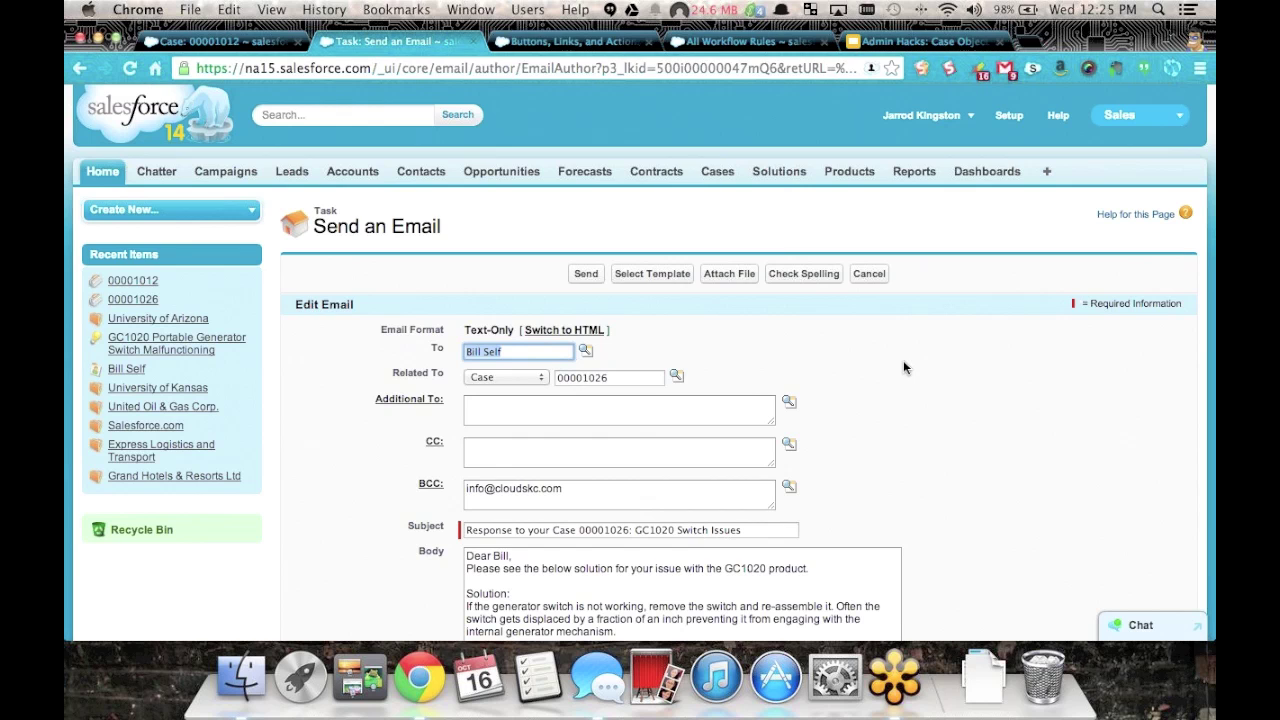
scroll(880, 377, "down", 3)
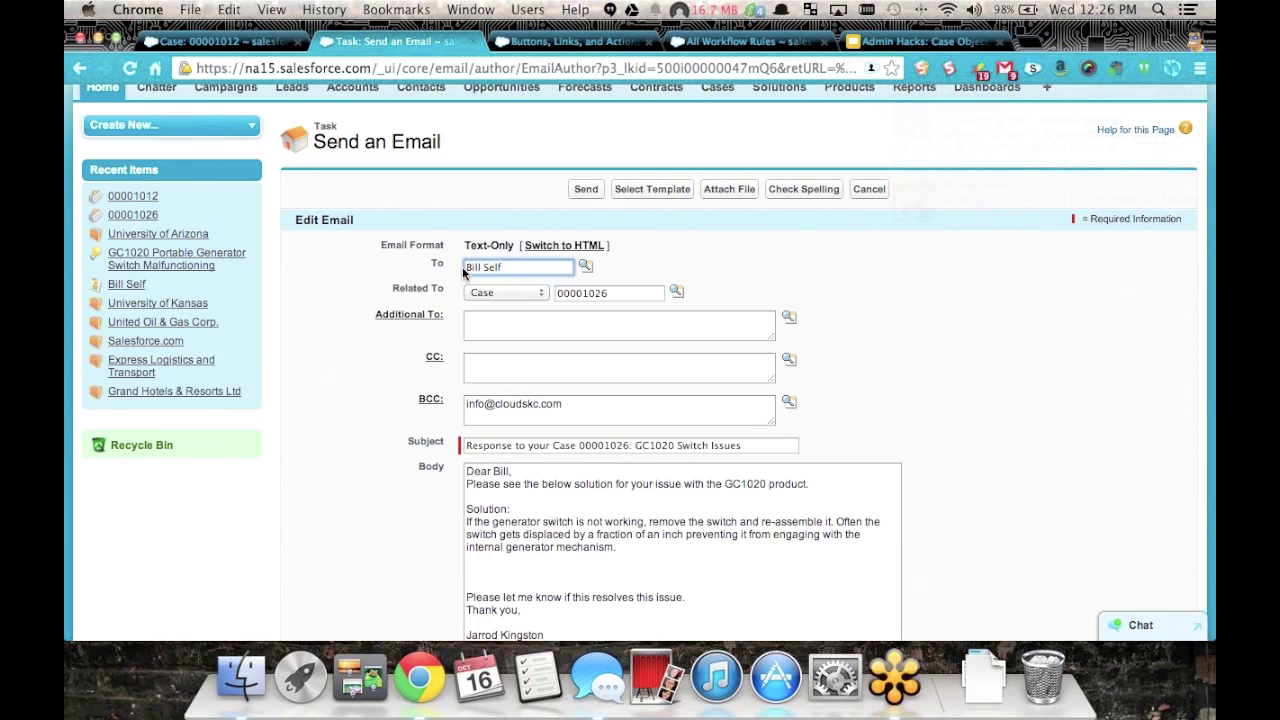
scroll(609, 415, "down", 5)
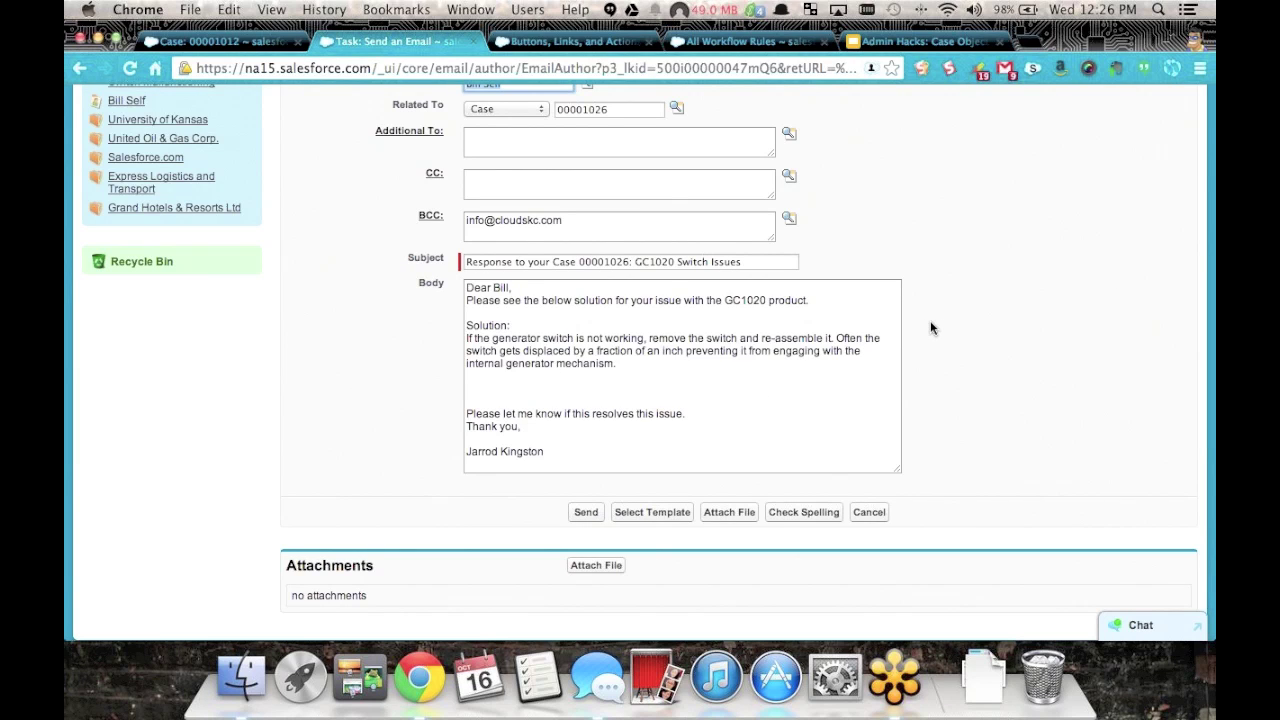
scroll(348, 267, "left", 5)
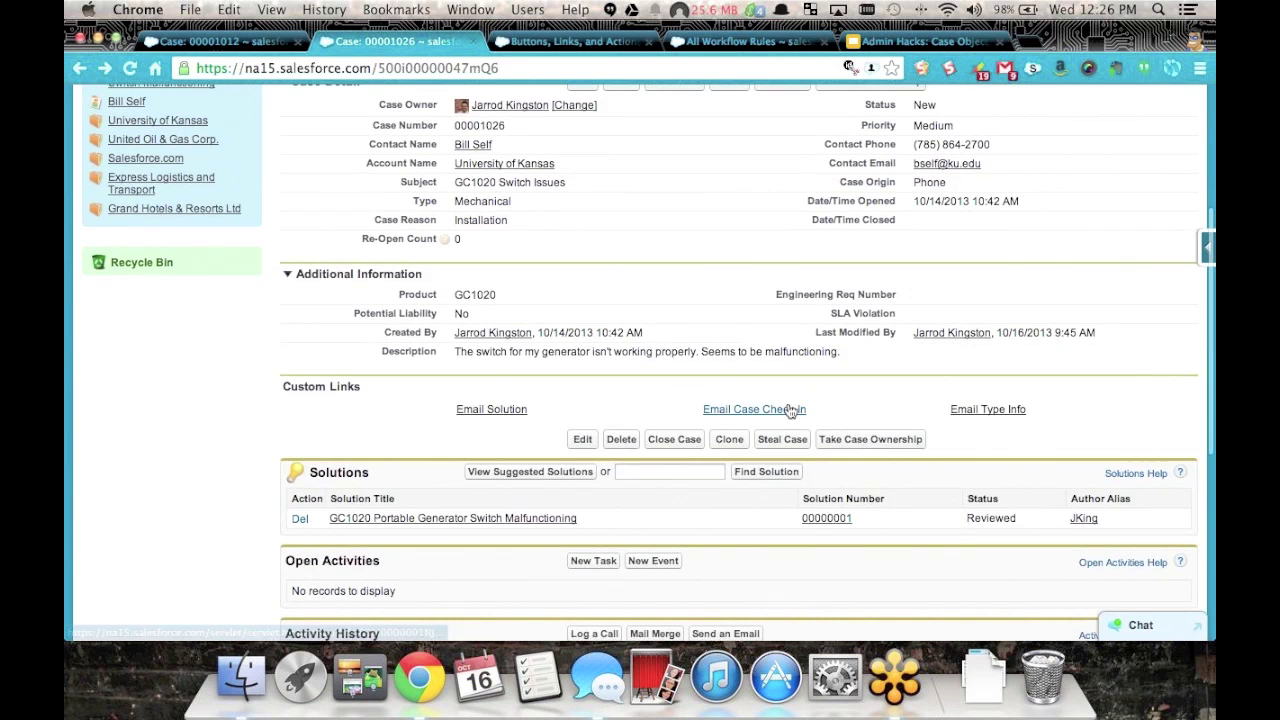
Open the Email Case Check-In custom link, review the prefilled follow-up email, and return to the case.
left_click(756, 411)
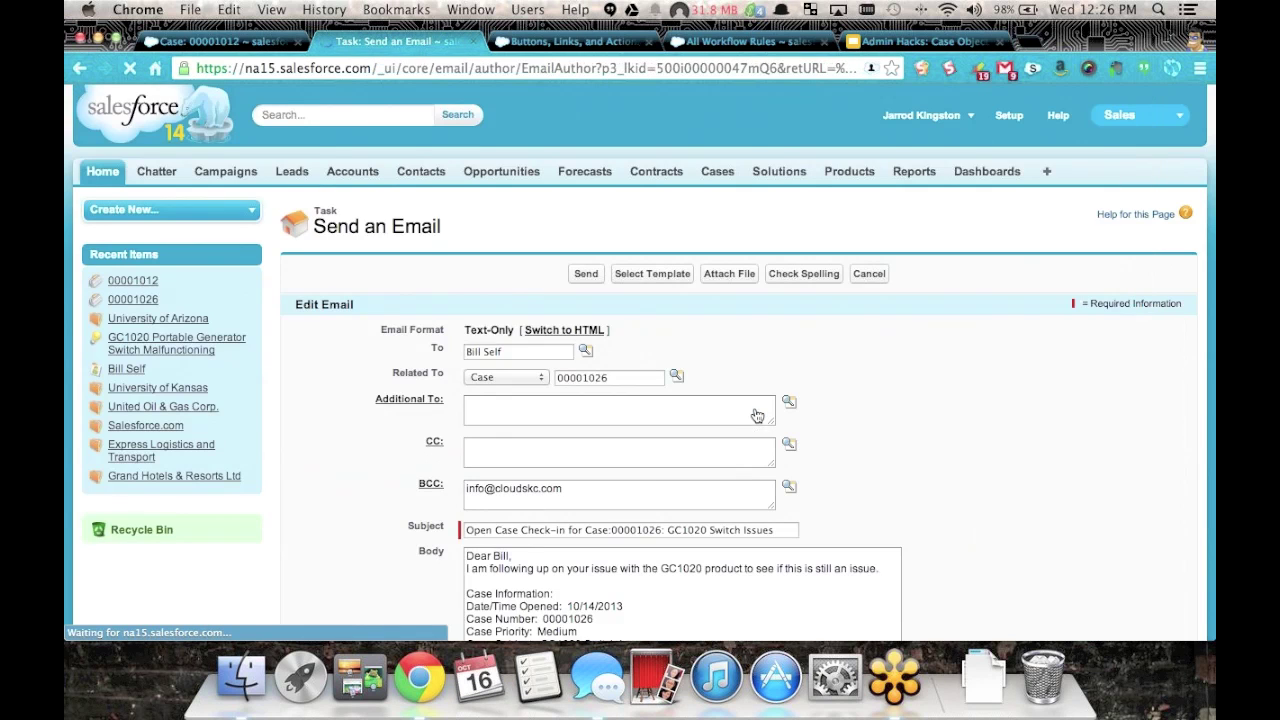
scroll(497, 522, "down", 3)
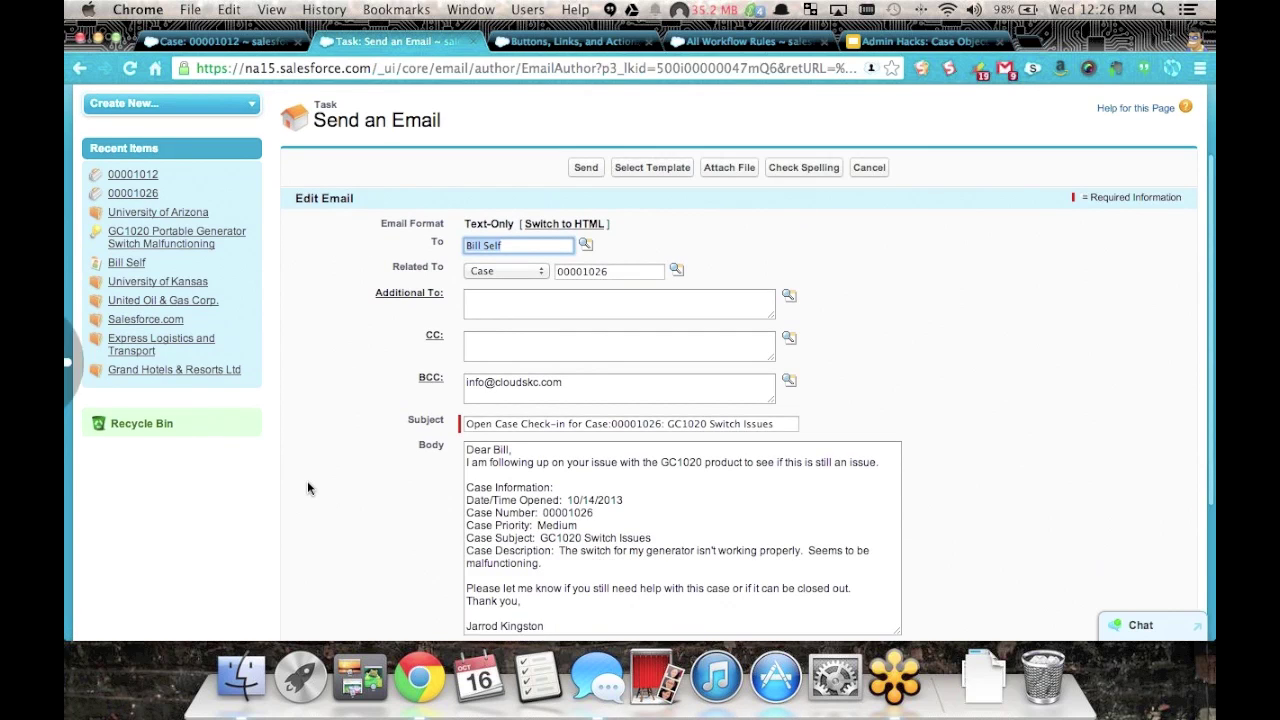
scroll(307, 480, "left", 5)
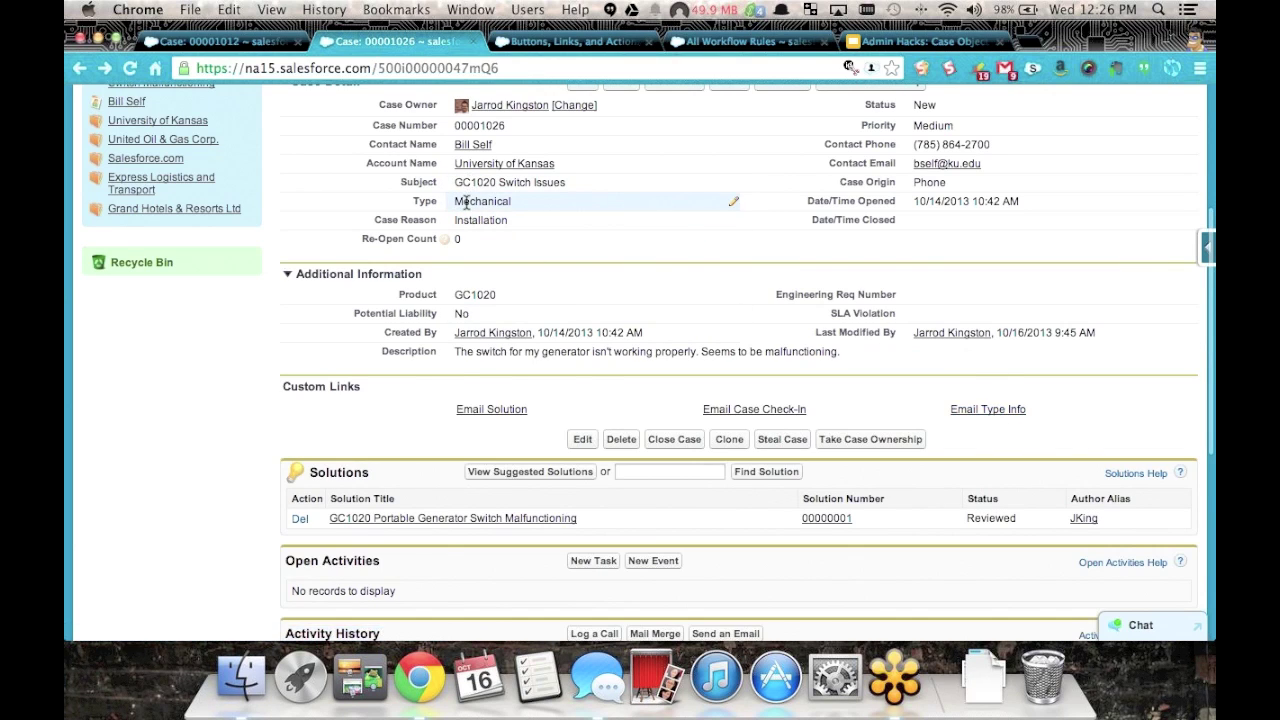
Open the Email Type Info custom link for the Mechanical case type, review the prefilled email, and return to the case.
left_click(995, 412)
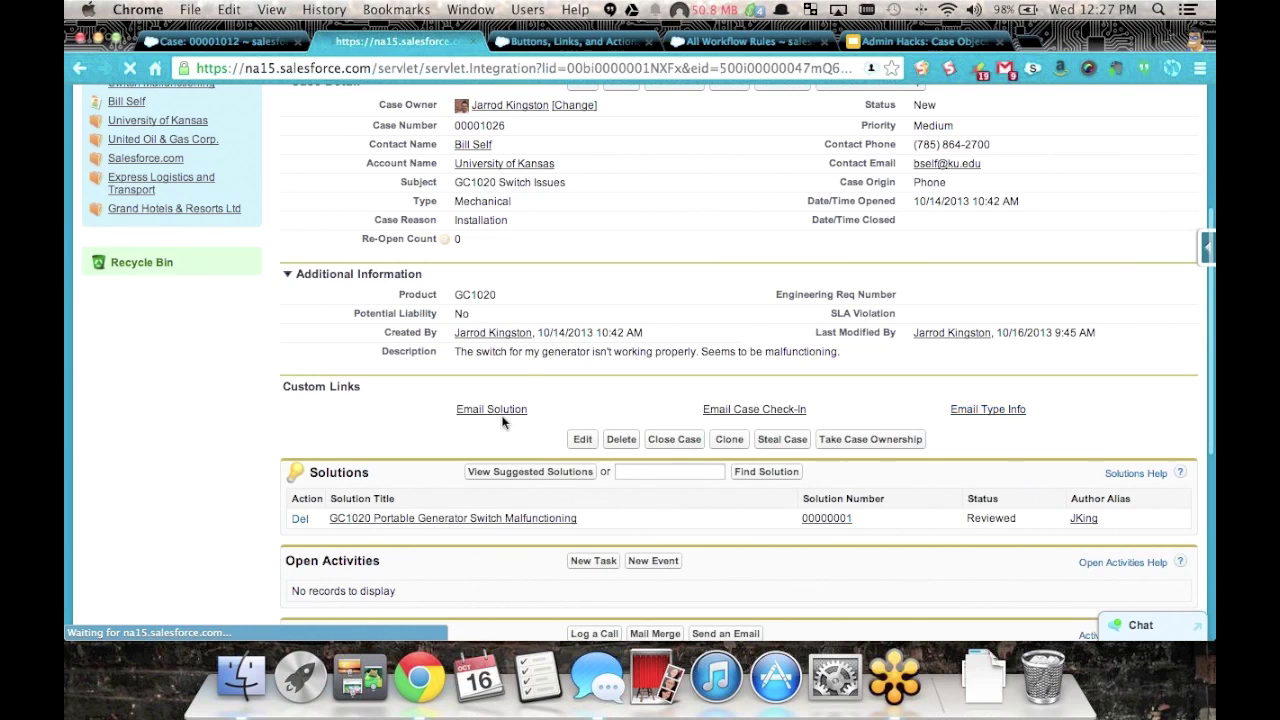
scroll(586, 454, "down", 2)
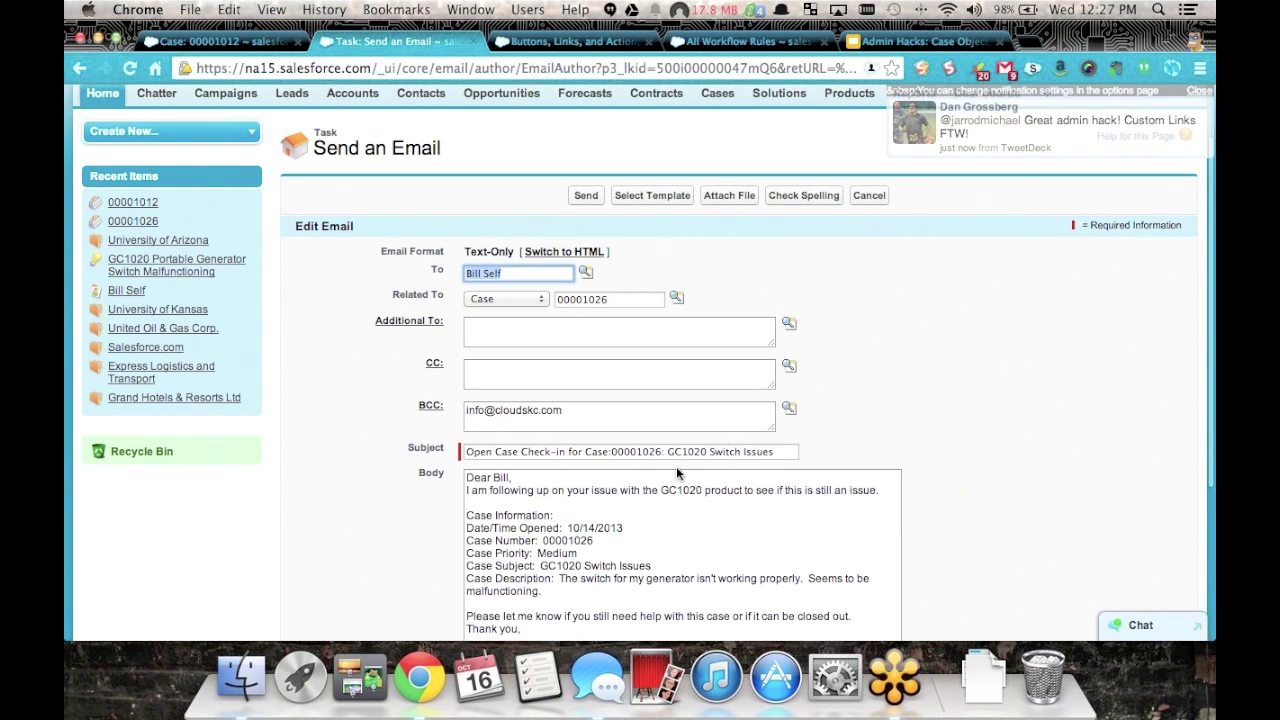
scroll(677, 473, "down", 2)
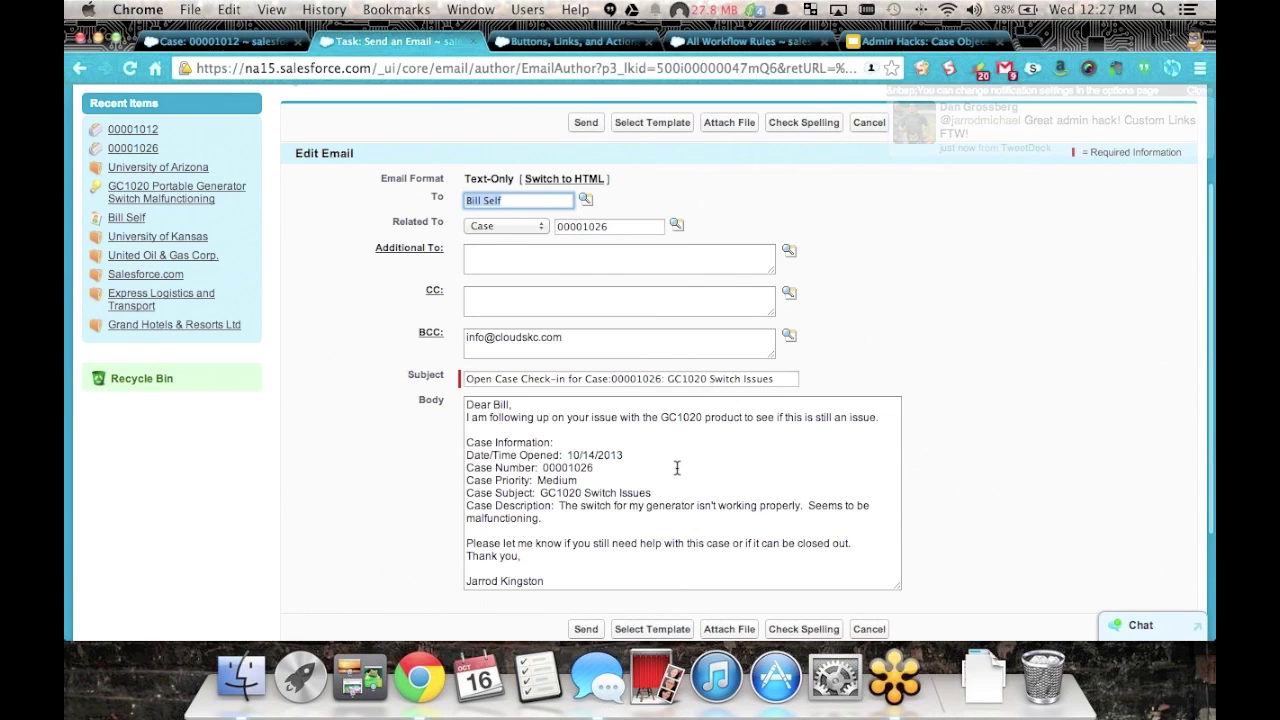
scroll(645, 460, "left", 3)
scroll(643, 462, "left", 2)
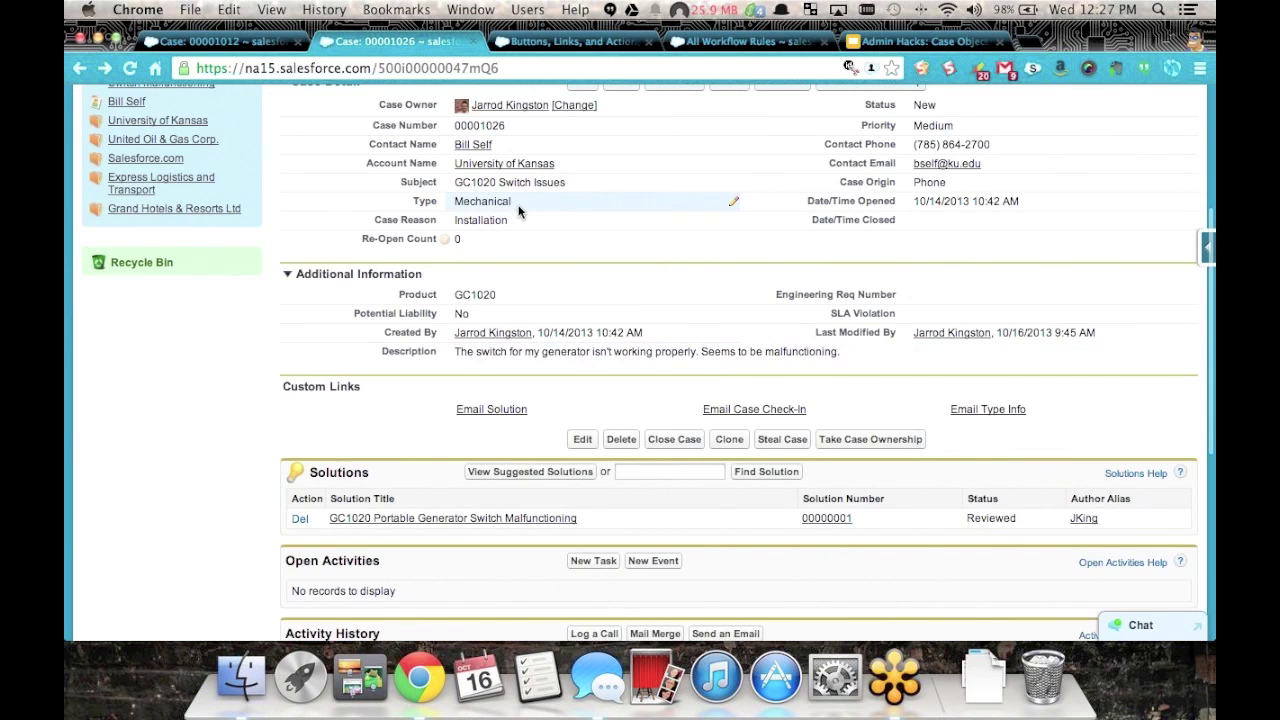
Set the case's Type to Electrical and save the record.
double_click(519, 211)
left_click(512, 210)
left_click(512, 217)
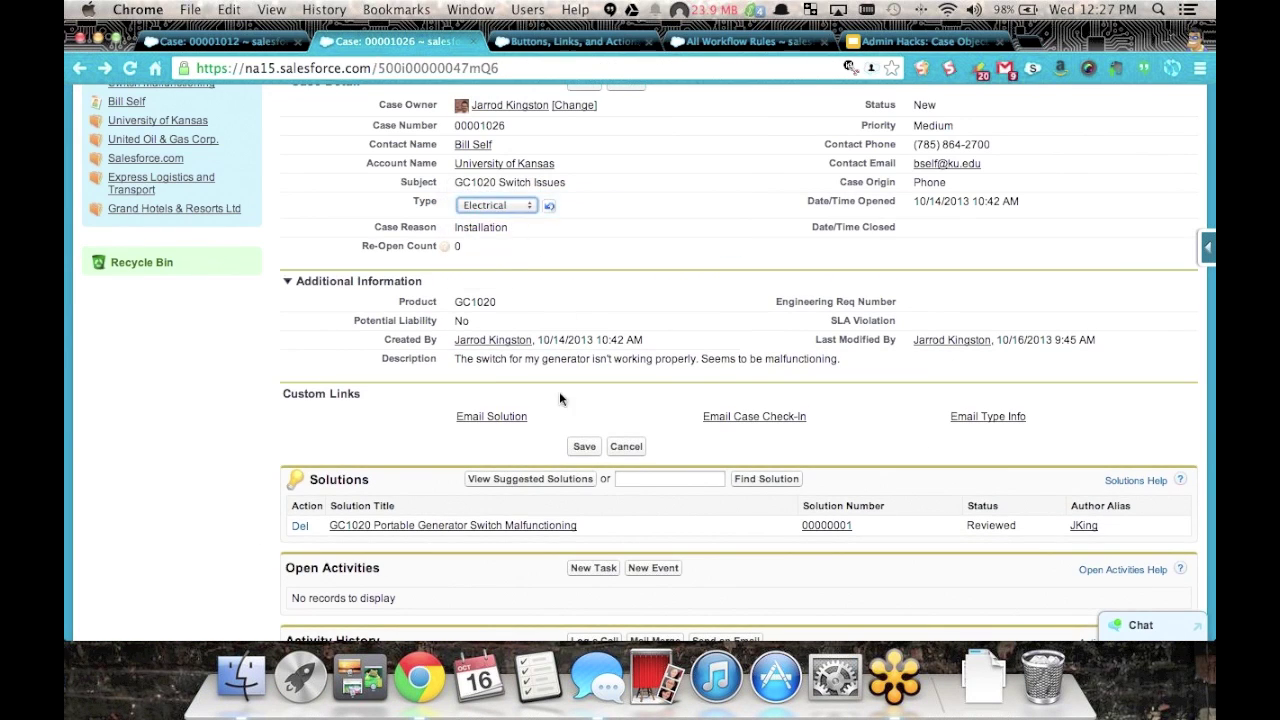
left_click(582, 446)
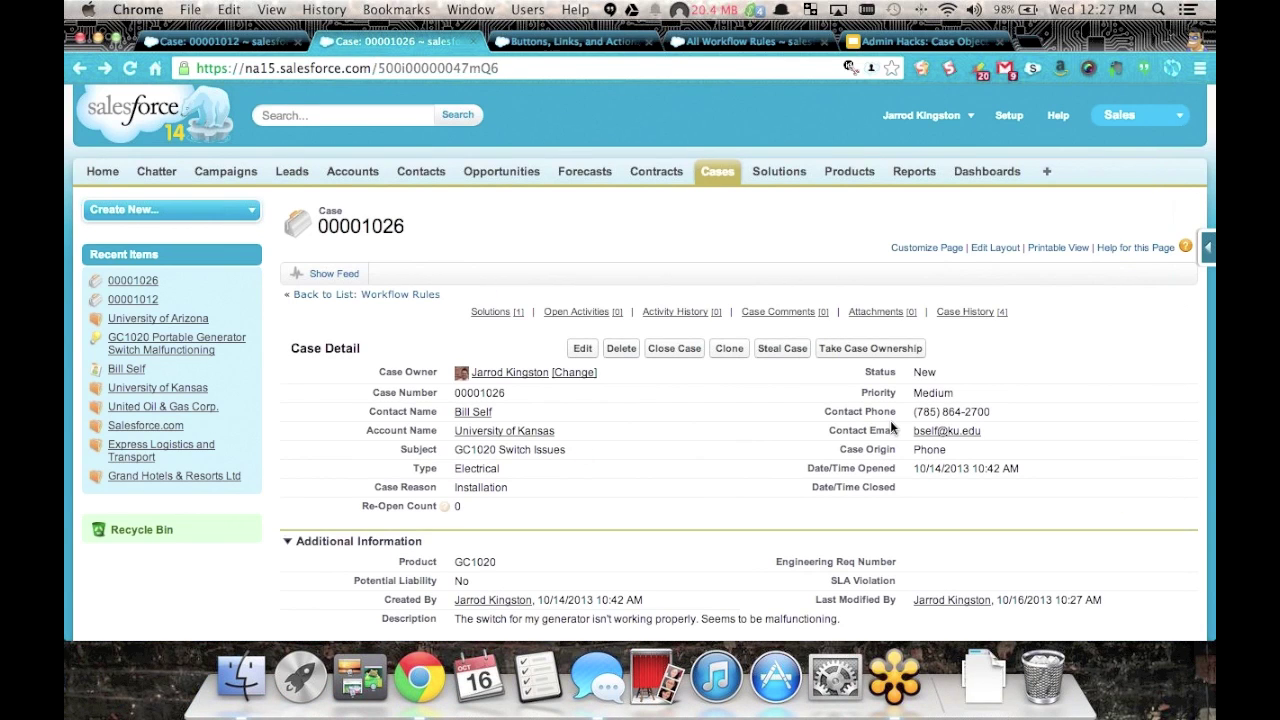
Open the Email Type Info custom link for the Electrical case type and review the prefilled email's subject and body.
scroll(891, 423, "down", 5)
scroll(891, 423, "up", 1)
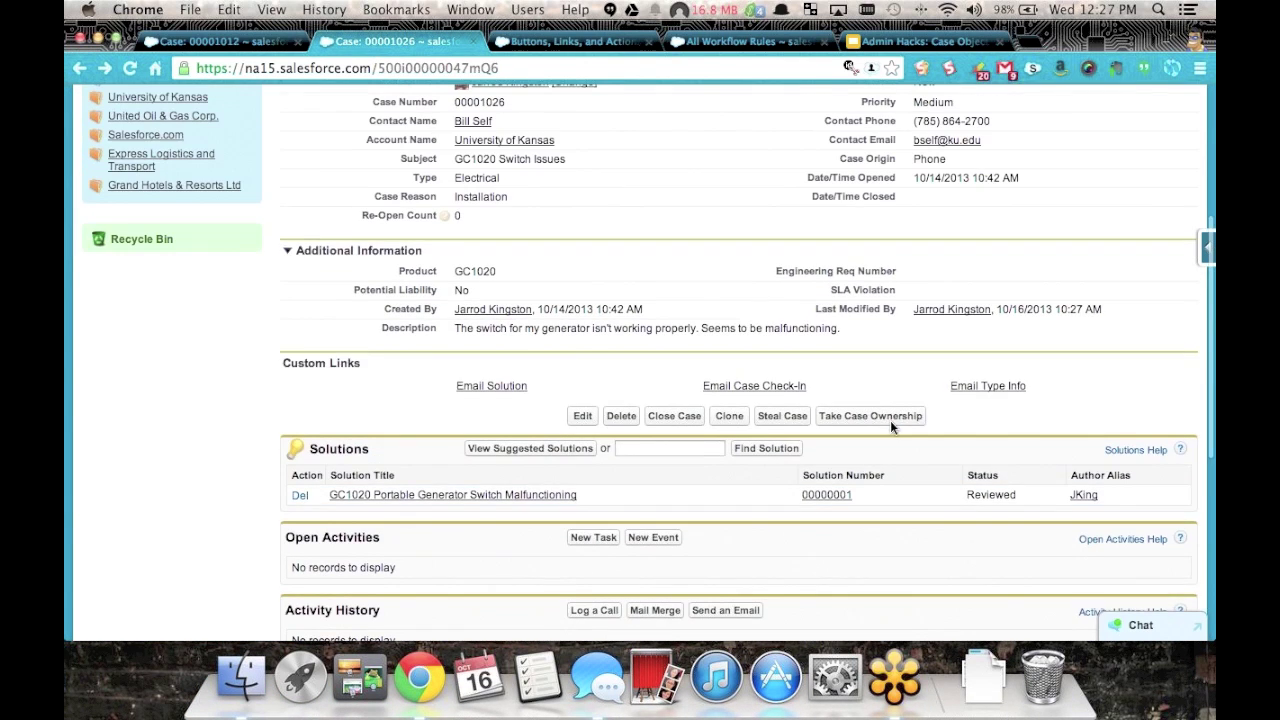
left_click(751, 406)
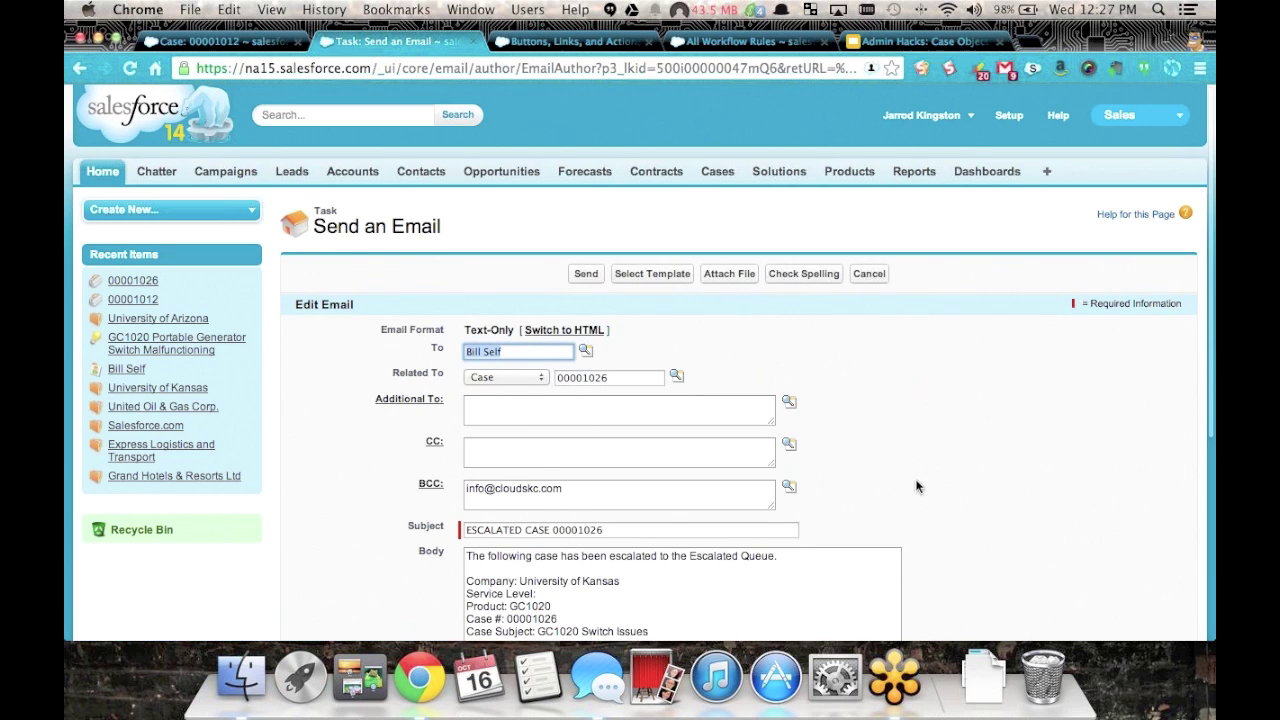
scroll(914, 486, "down", 2)
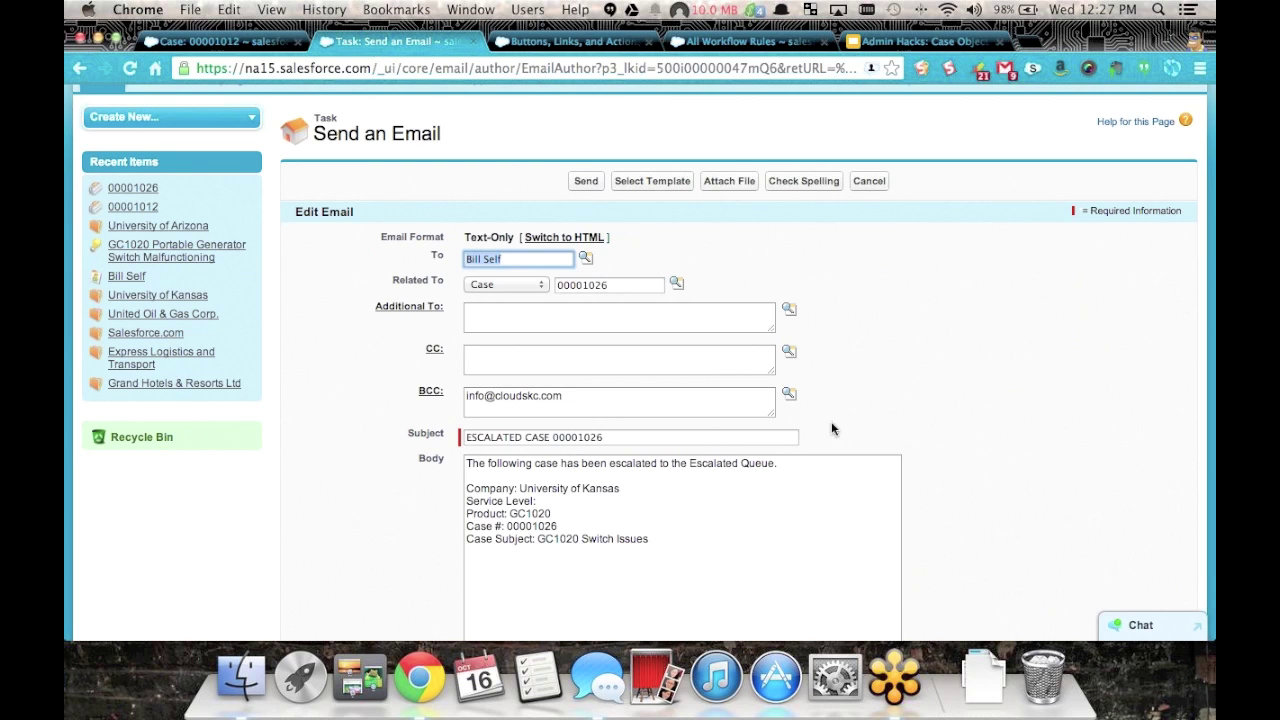
Return to the case and switch to the Buttons, Links, and Actions setup list for Cases.
scroll(845, 385, "left", 5)
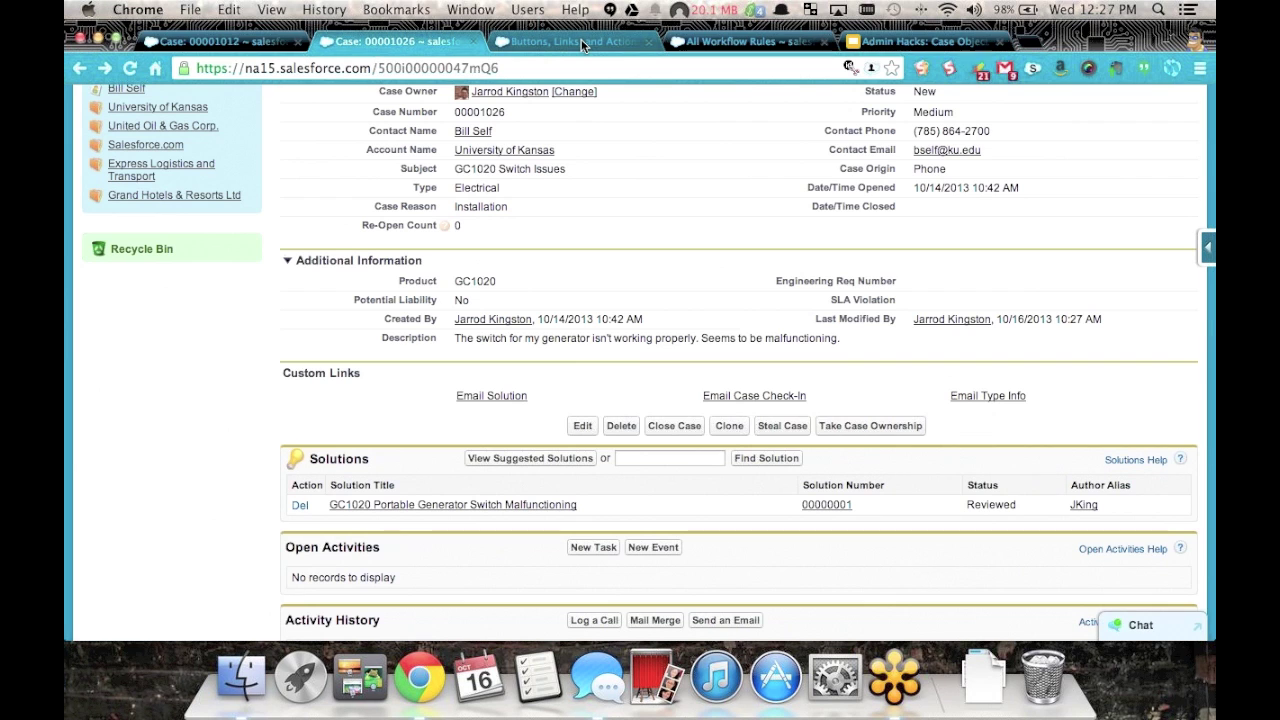
left_click(581, 39)
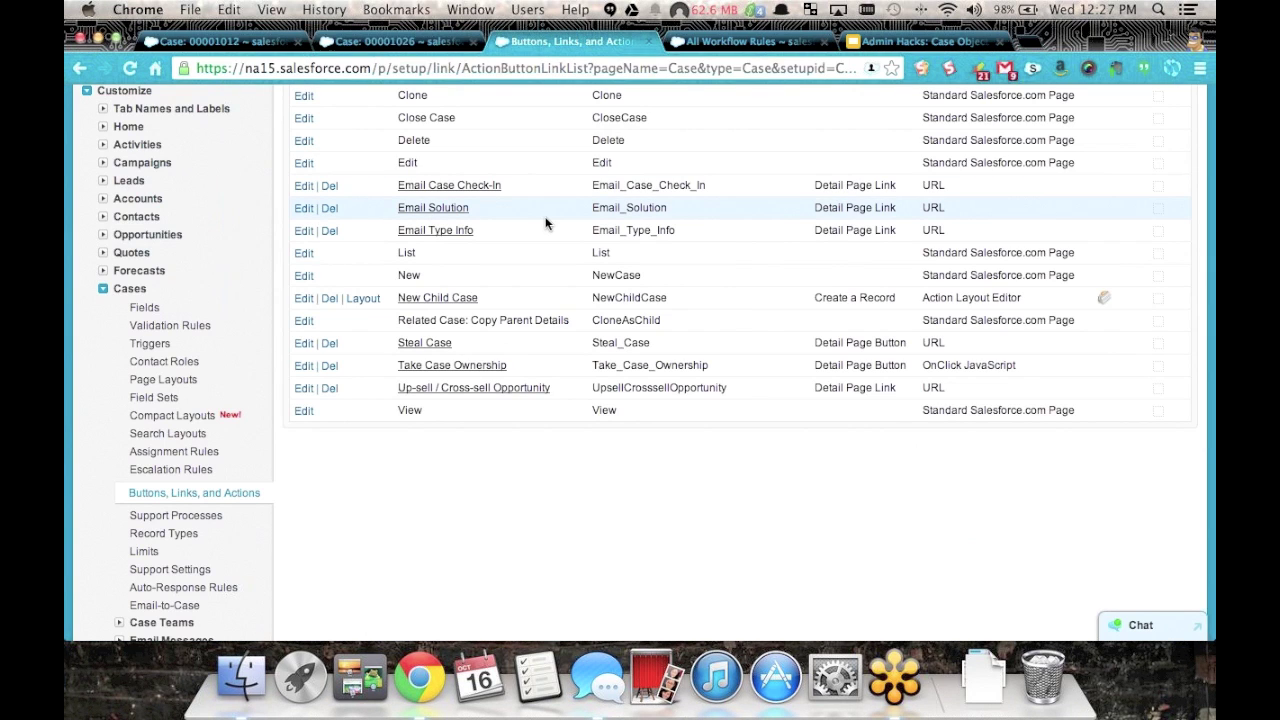
Open the Email Case Check-In custom link's definition, highlight the template_id parameter and its ID in the URL formula, and return to the list.
scroll(546, 222, "up", 1)
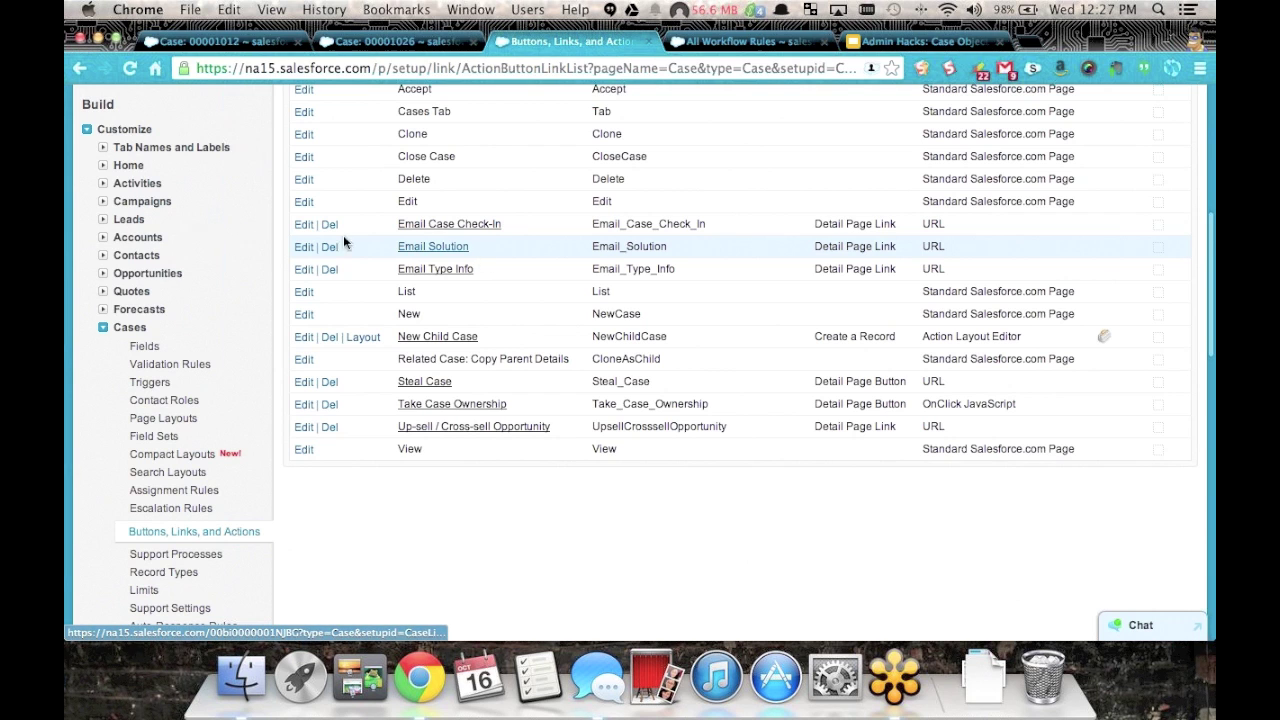
left_click(298, 227)
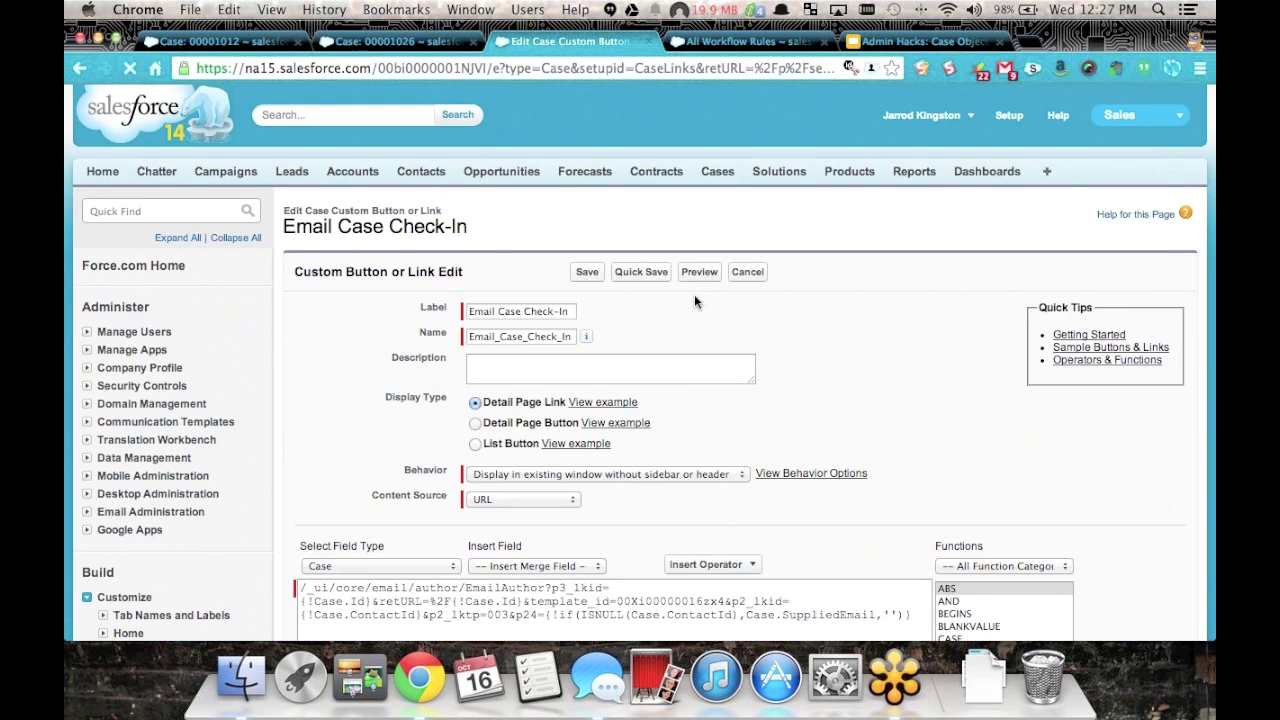
scroll(694, 294, "down", 5)
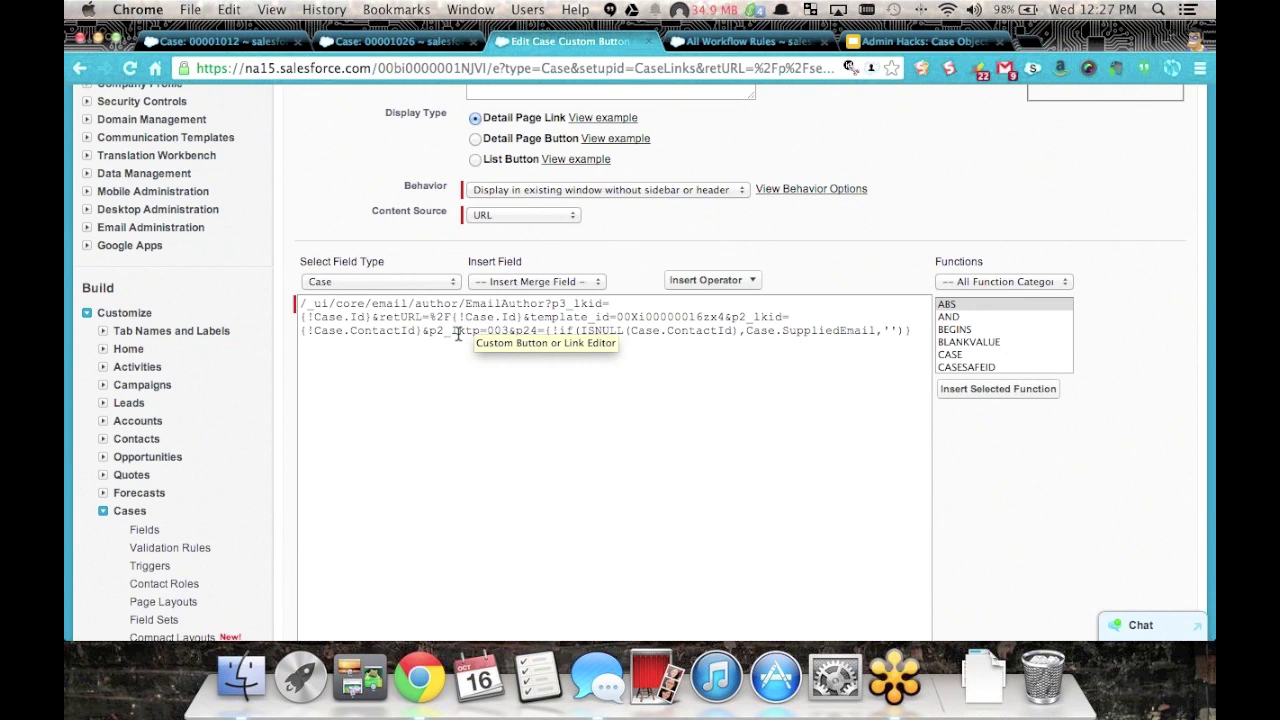
left_click_drag(524, 317, 727, 316)
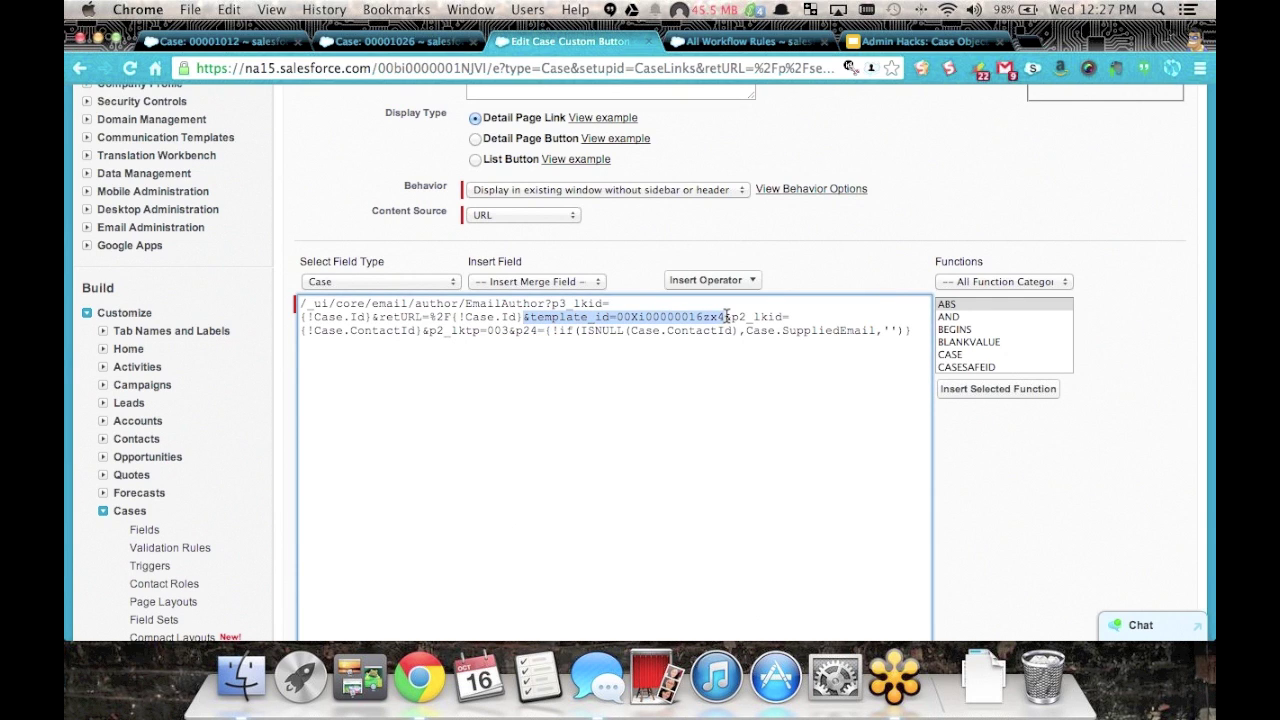
left_click(622, 317)
left_click_drag(618, 316, 726, 315)
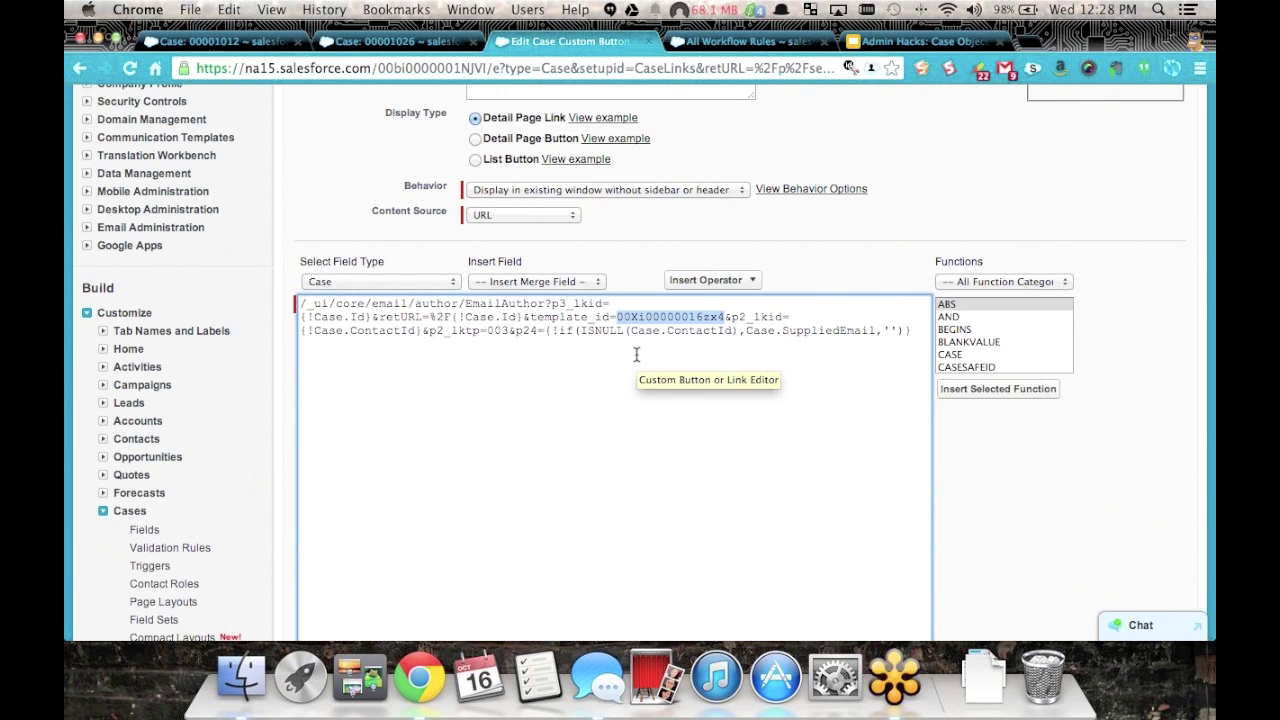
scroll(522, 340, "left", 5)
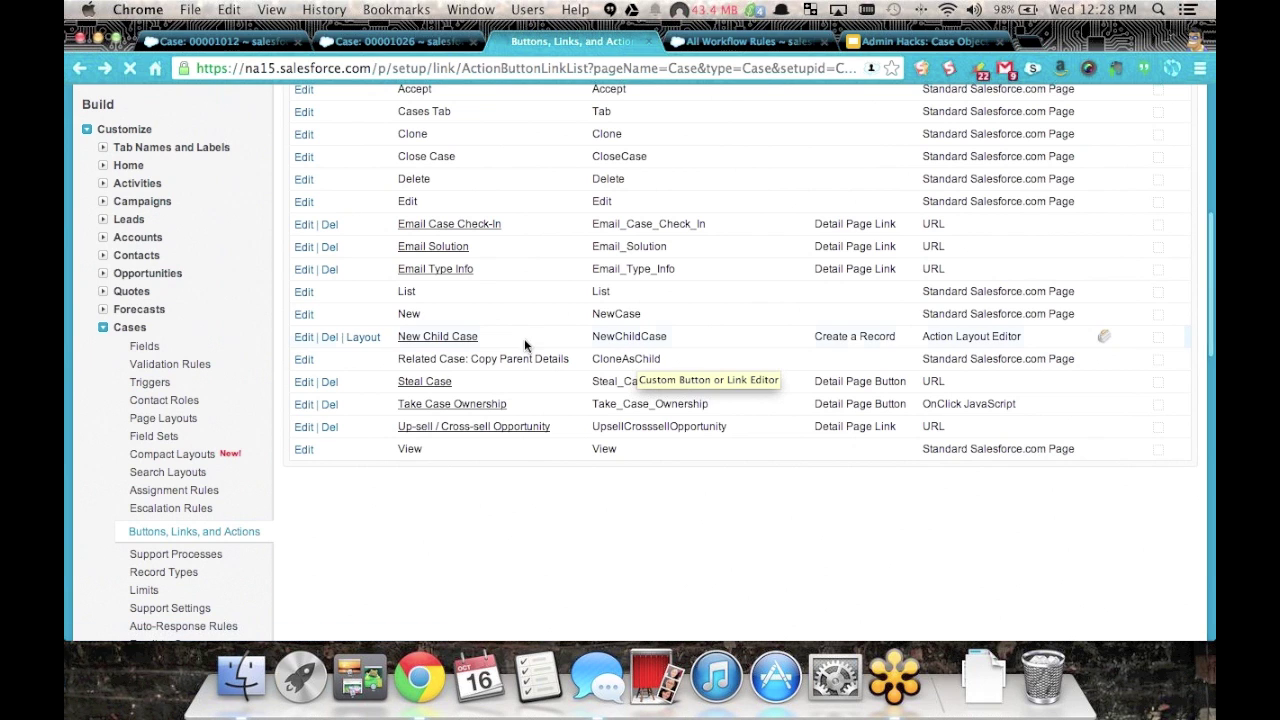
Open the Email Type Info custom link's definition and highlight the template_id parameter in its URL formula.
left_click(301, 270)
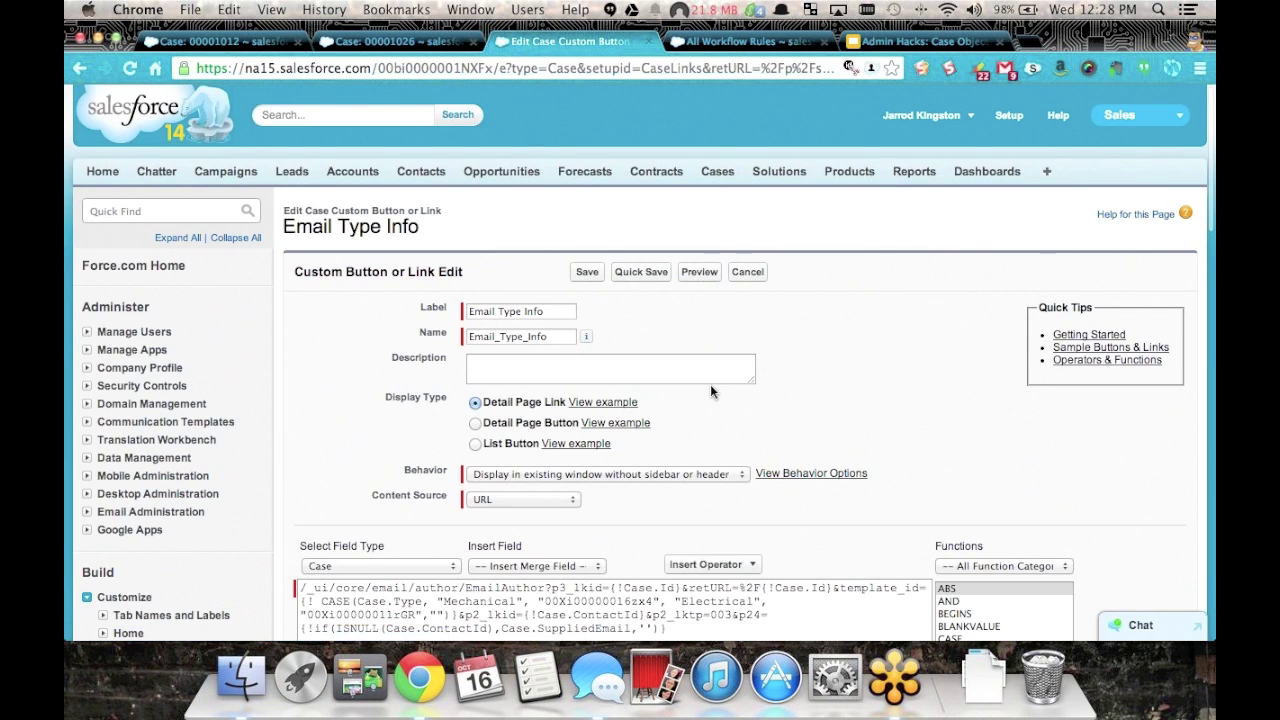
scroll(710, 391, "down", 5)
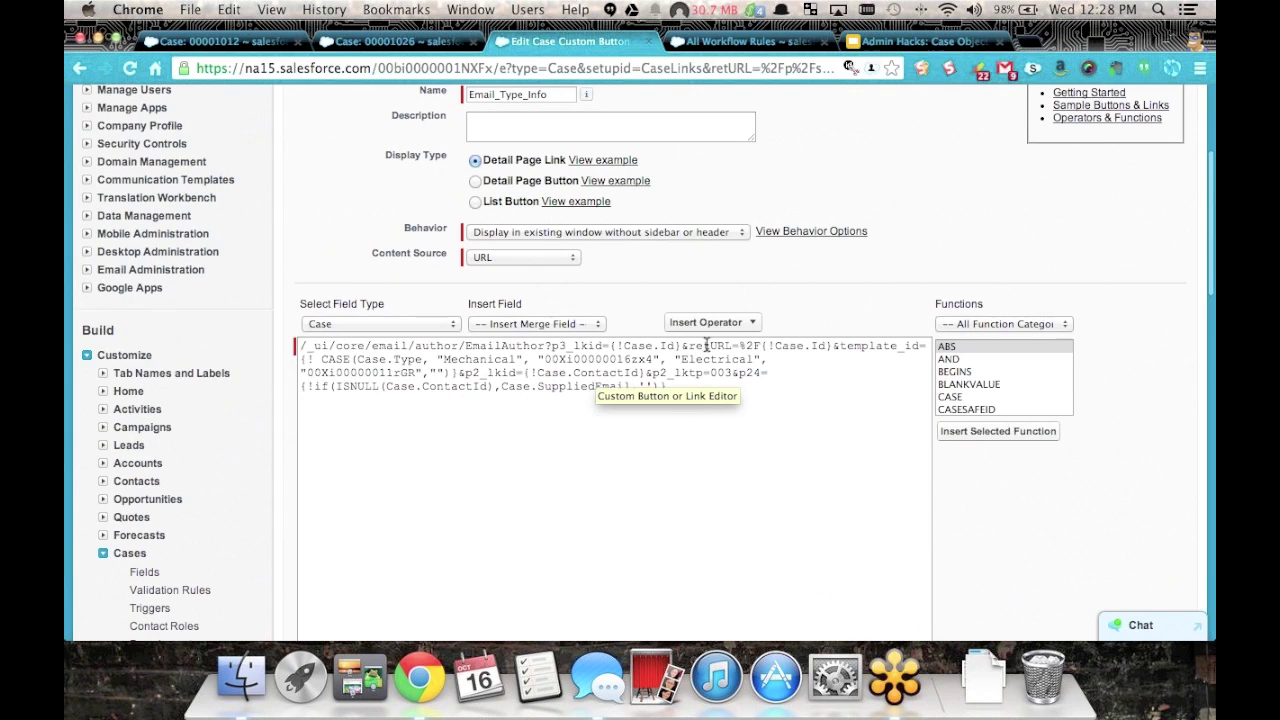
left_click(840, 345)
key("shift+Right")
key("shift+Right")
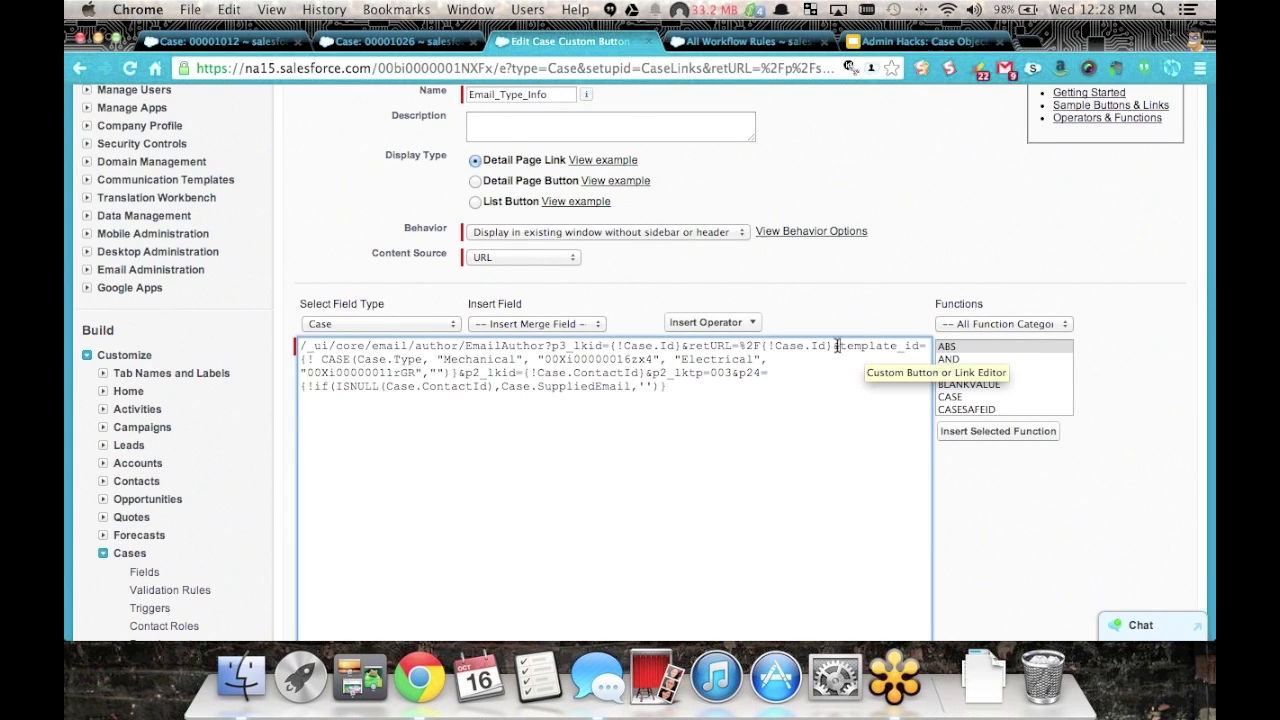
left_click_drag(863, 346, 930, 346)
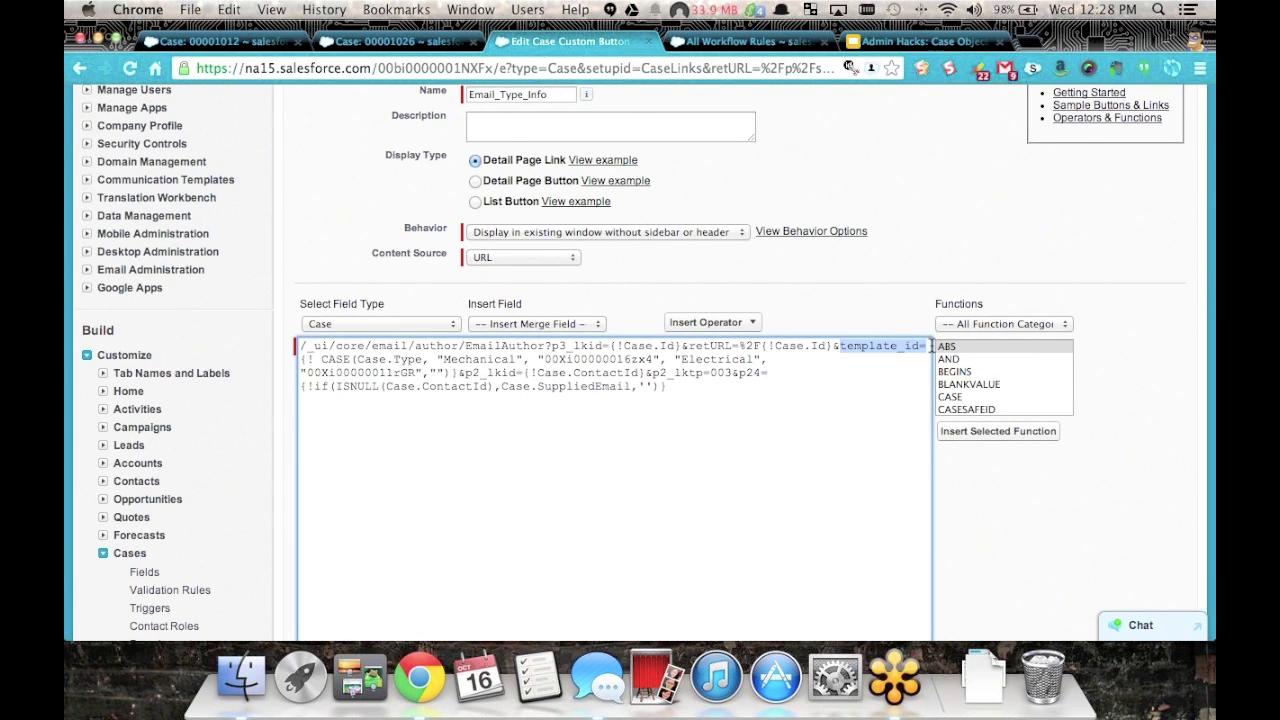
Highlight the CASE function that selects the email template by Case.Type, then return to the Buttons, Links, and Actions list.
left_click(325, 360)
left_click_drag(301, 360, 457, 372)
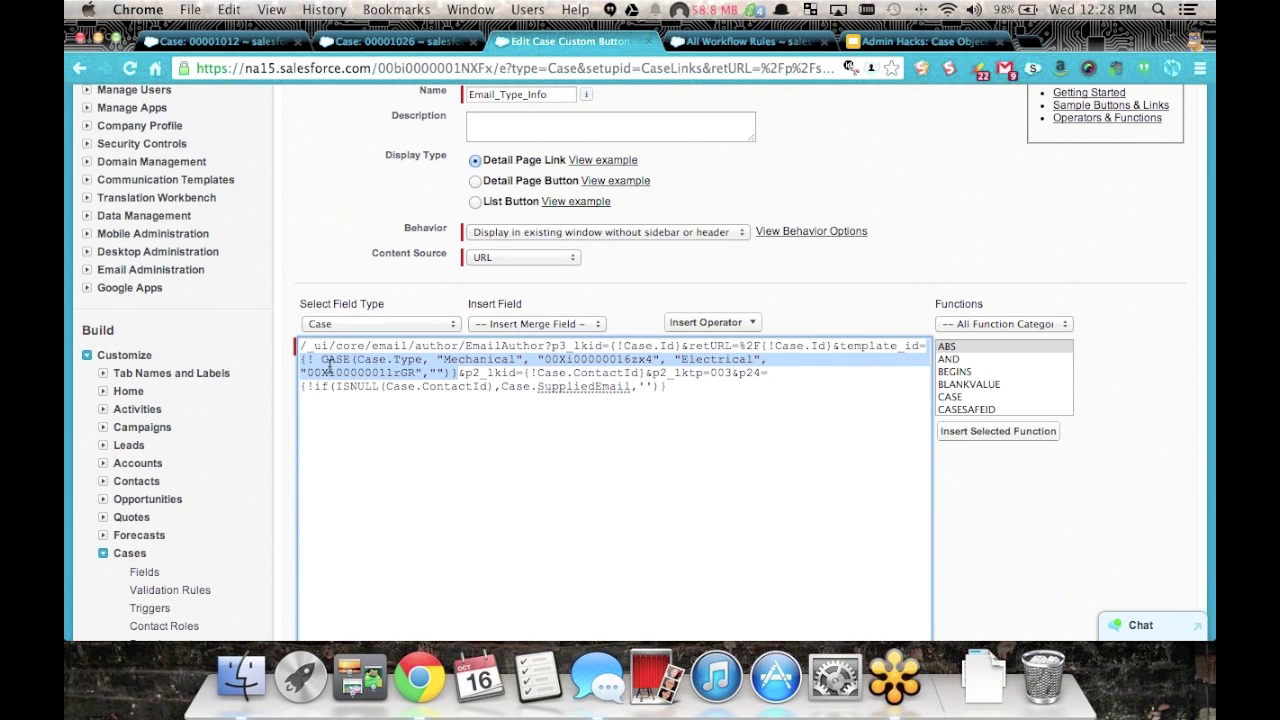
left_click(438, 371)
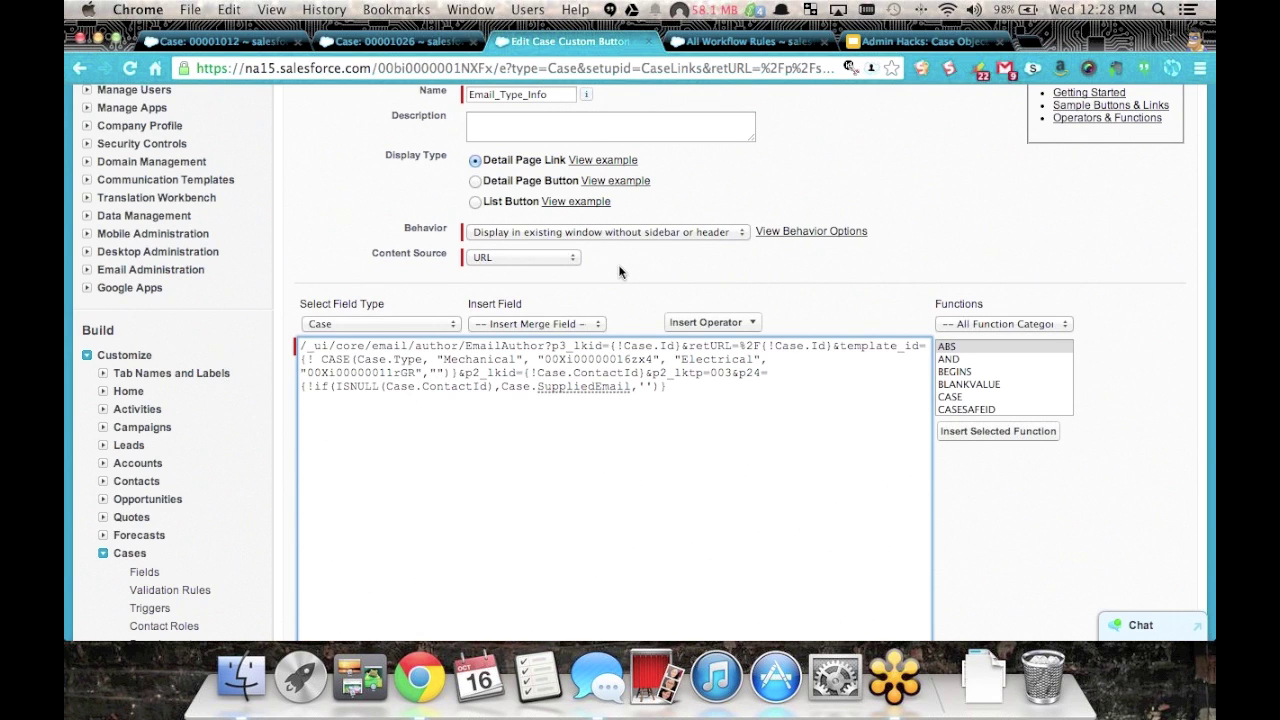
scroll(619, 272, "left", 5)
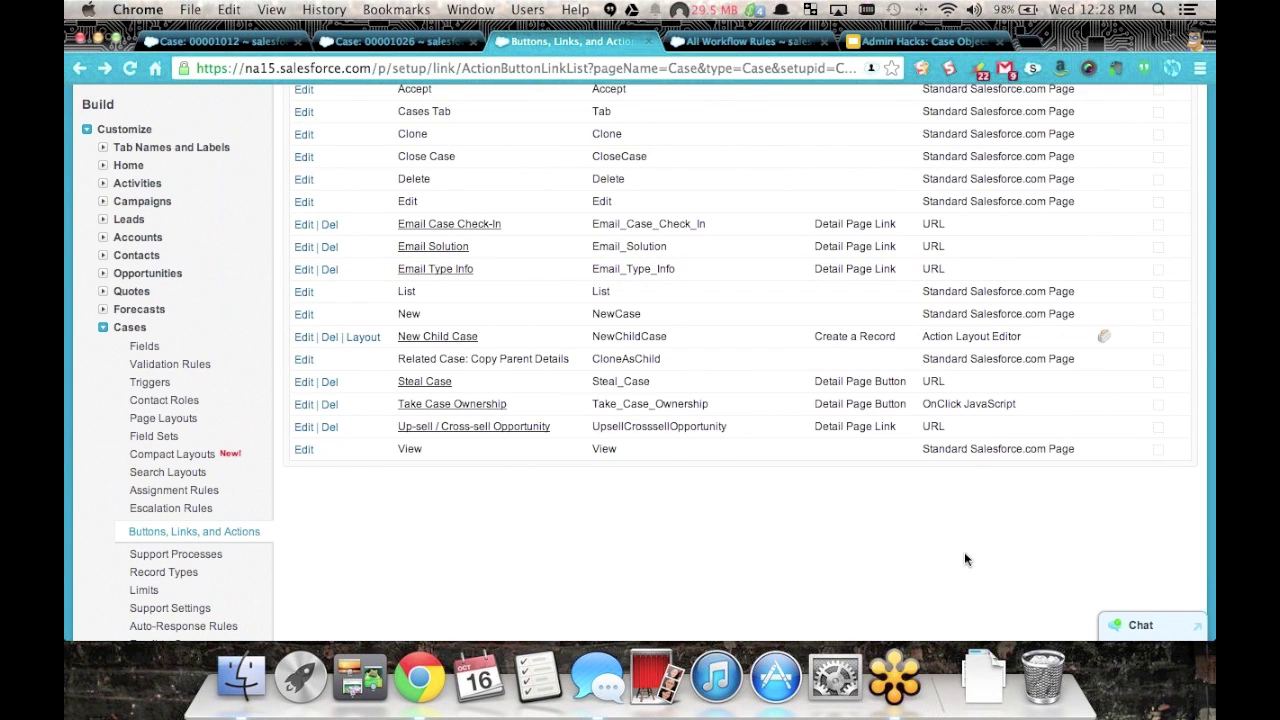
Switch to the Admin Hacks slide presentation and advance to the Case Re-Open Count slide.
scroll(964, 552, "down", 10)
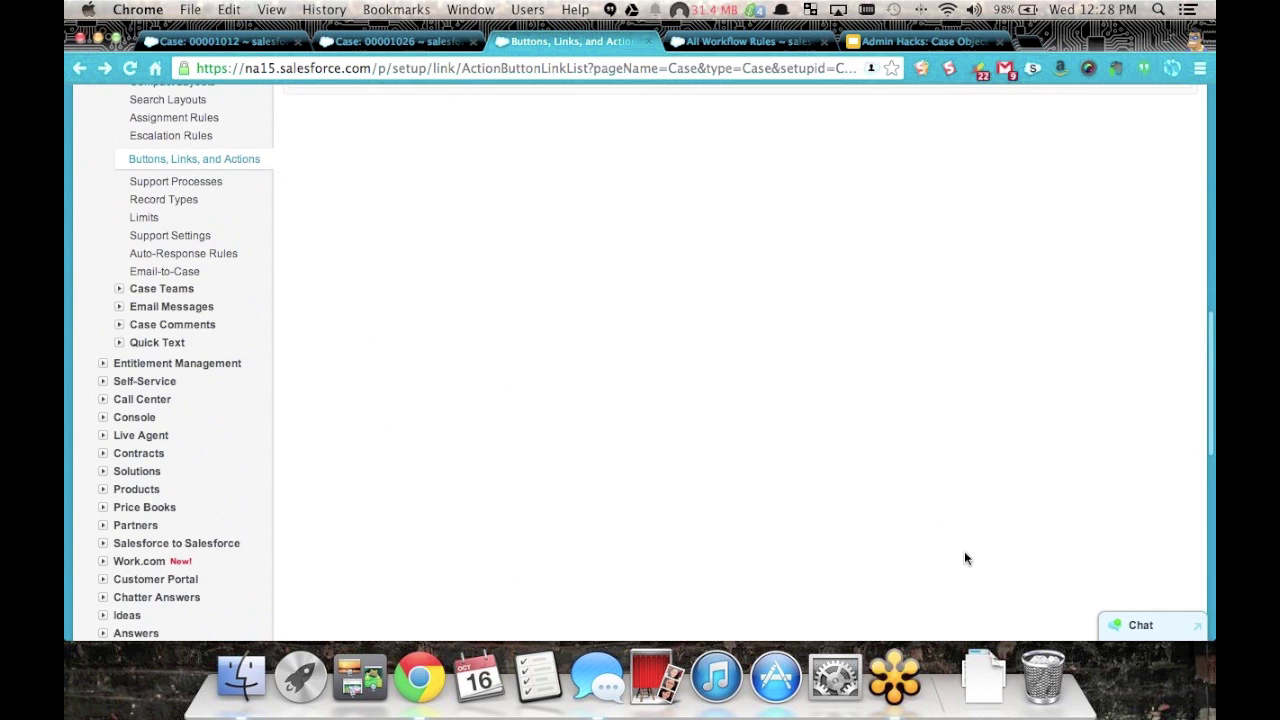
key("ctrl+Up")
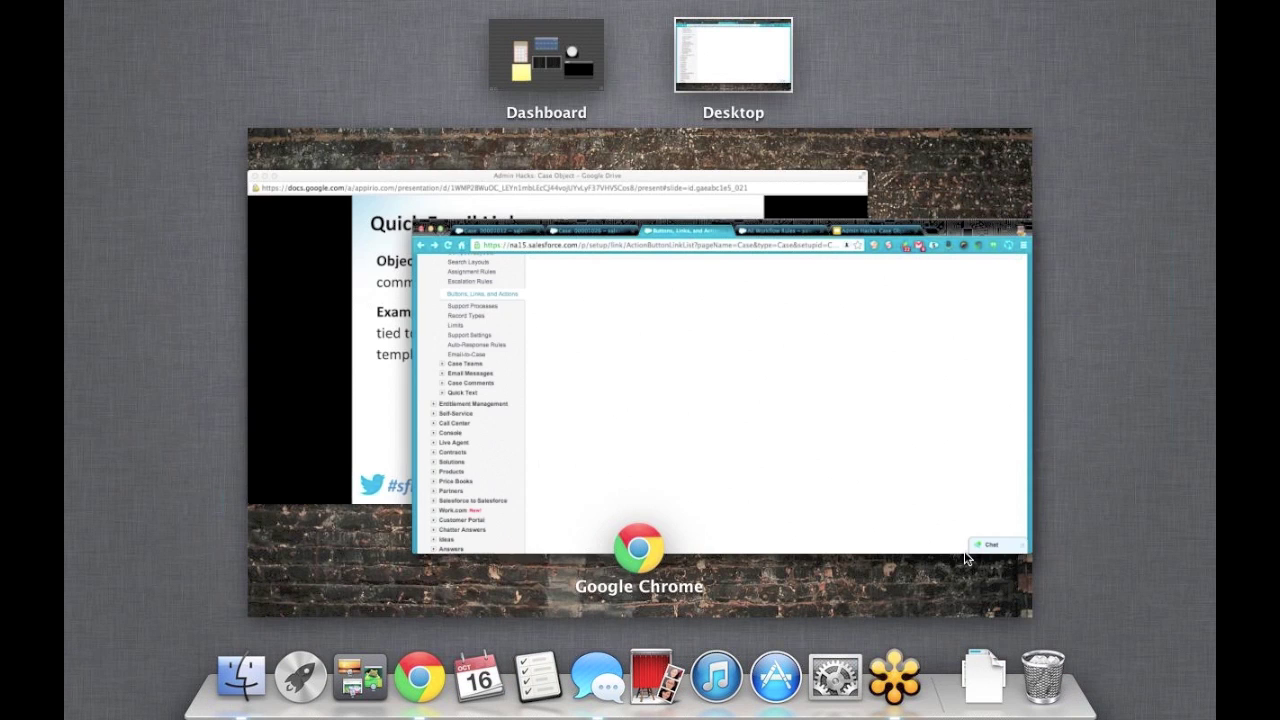
left_click(601, 182)
key("Right")
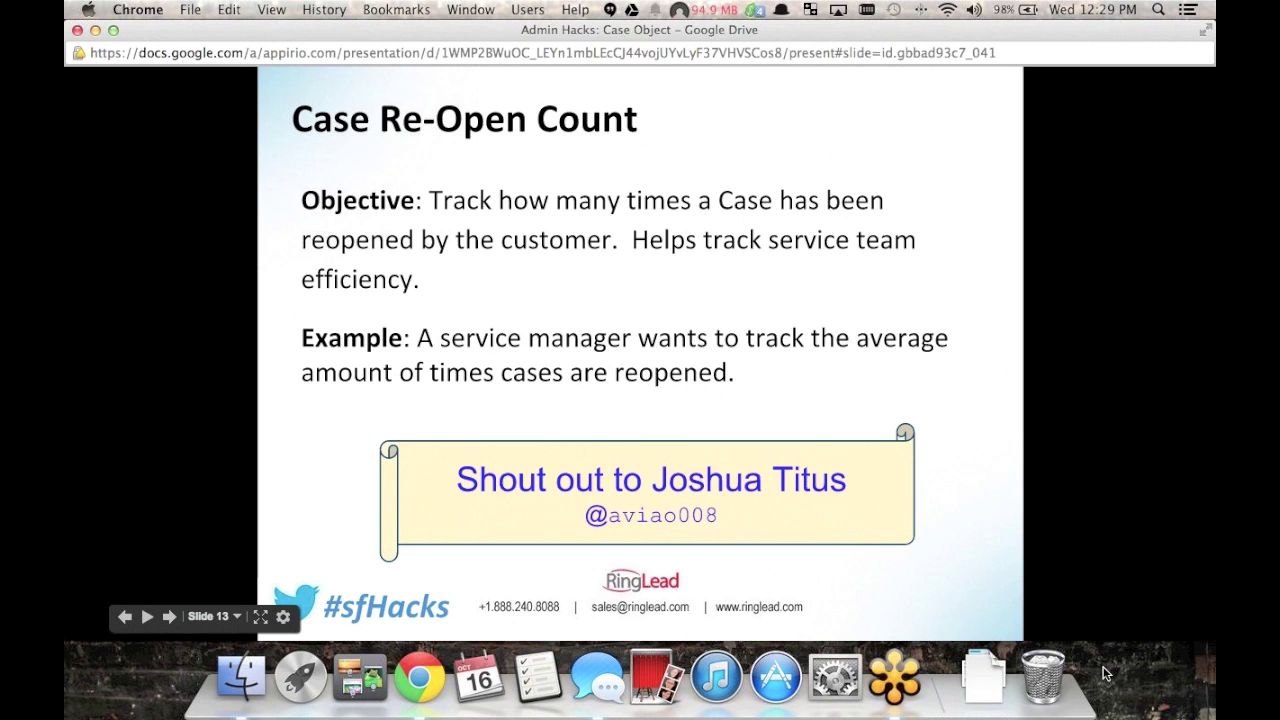
Switch back to the Salesforce setup window and open the Fields list for Cases.
key("ctrl+Up")
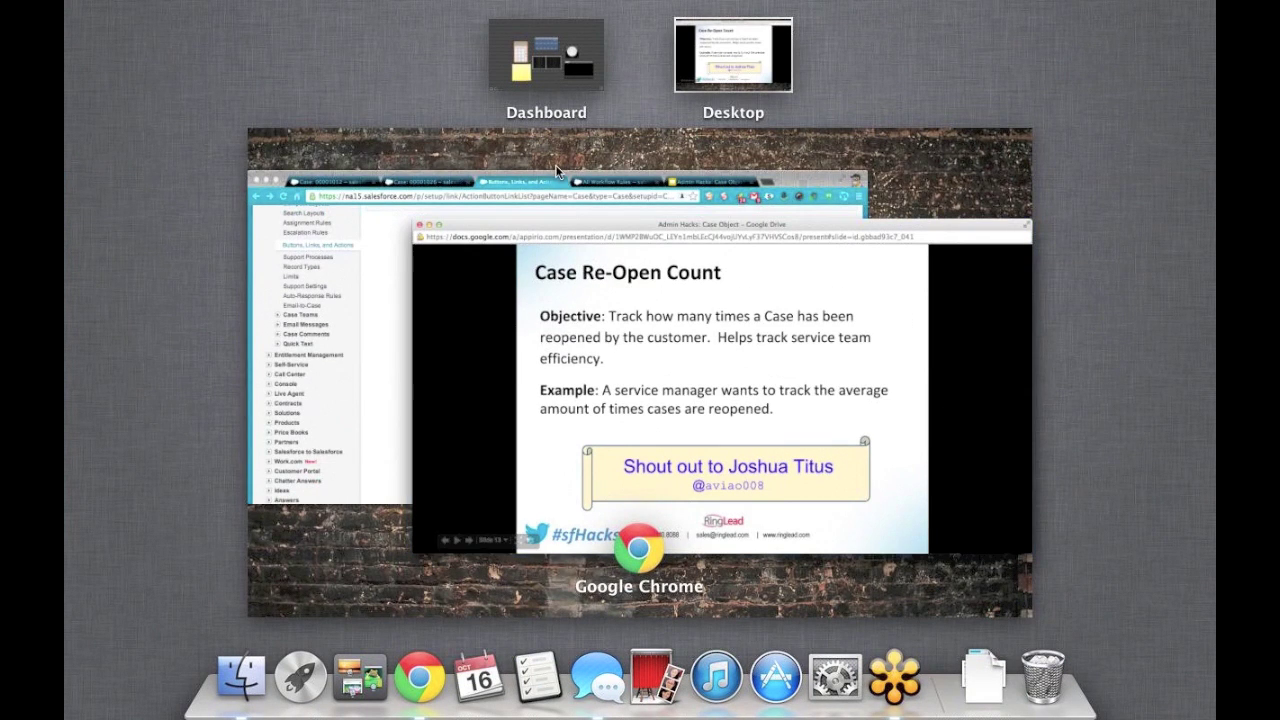
left_click(558, 182)
scroll(558, 268, "up", 5)
scroll(558, 270, "up", 5)
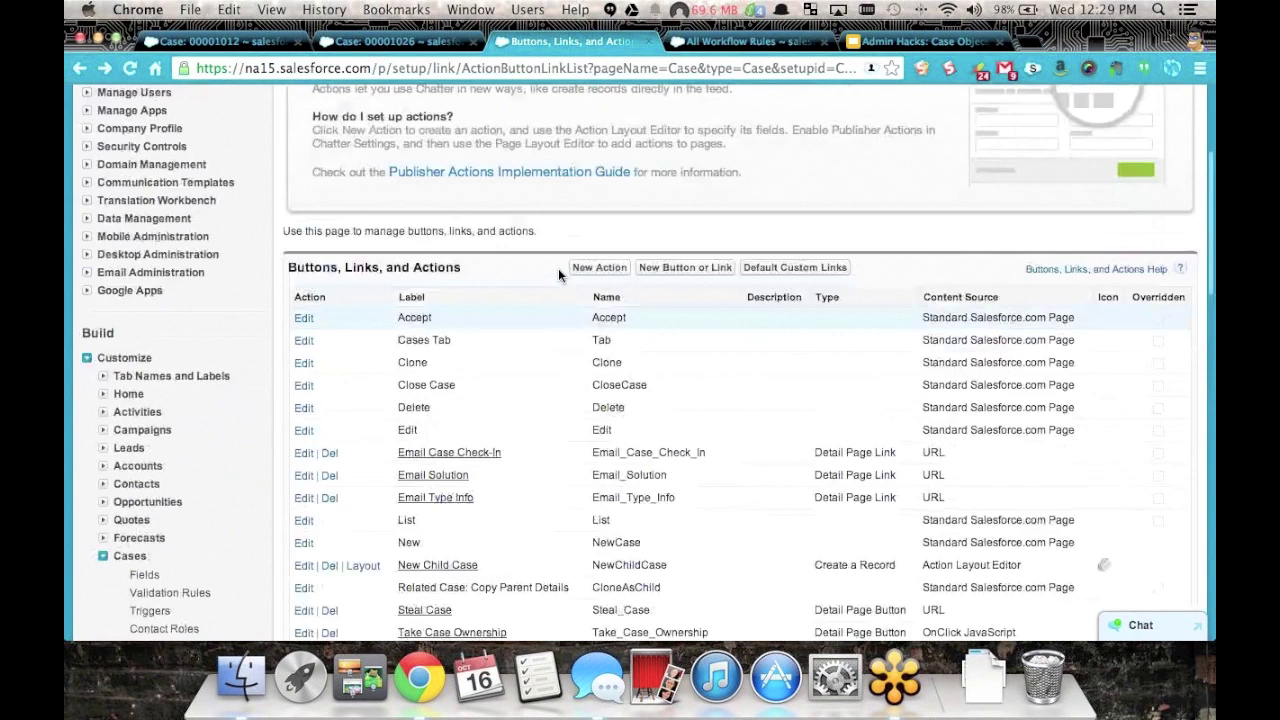
left_click(150, 467)
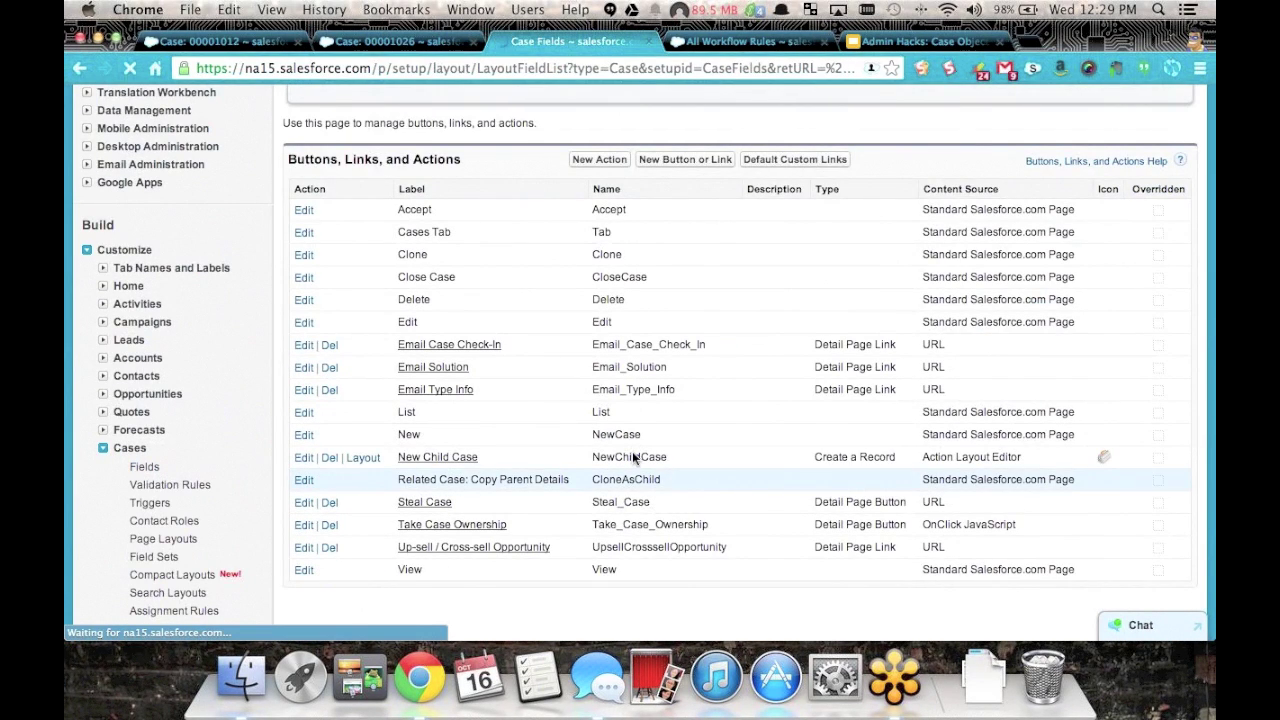
Open the Re-Open Count custom field's definition, review its general and number options, and return to the case fields list.
scroll(565, 445, "down", 10)
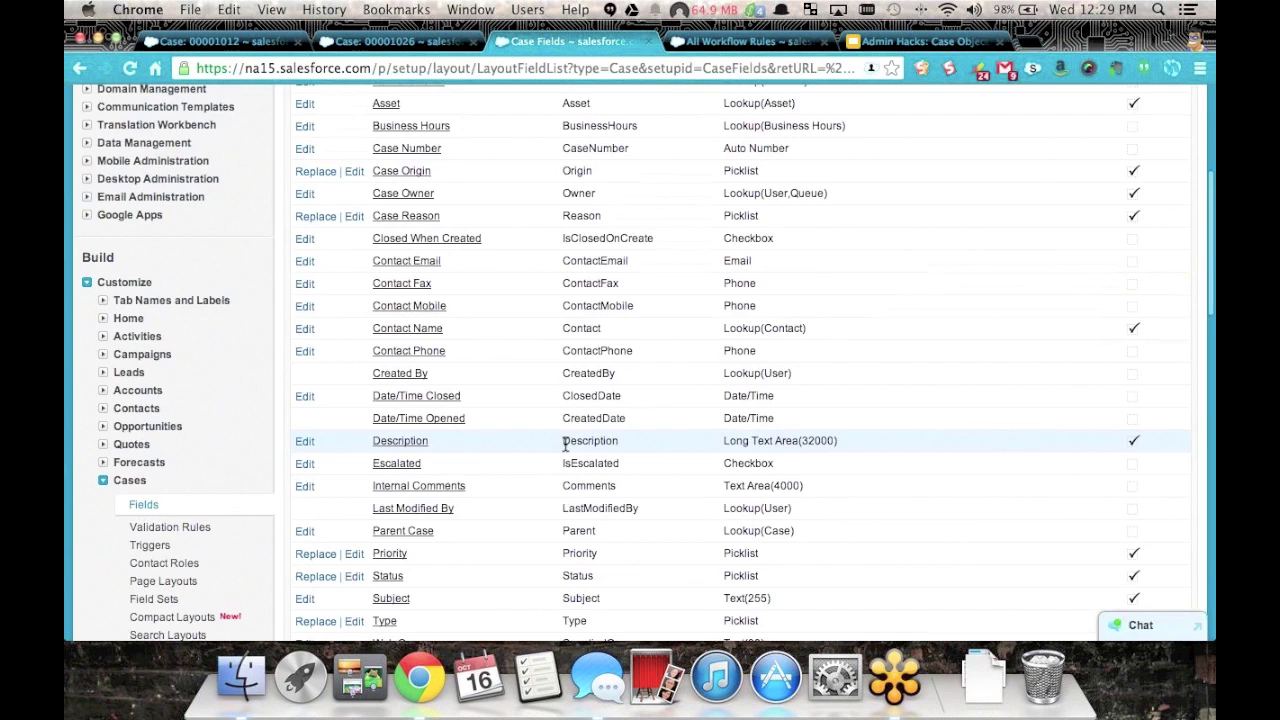
left_click(304, 527)
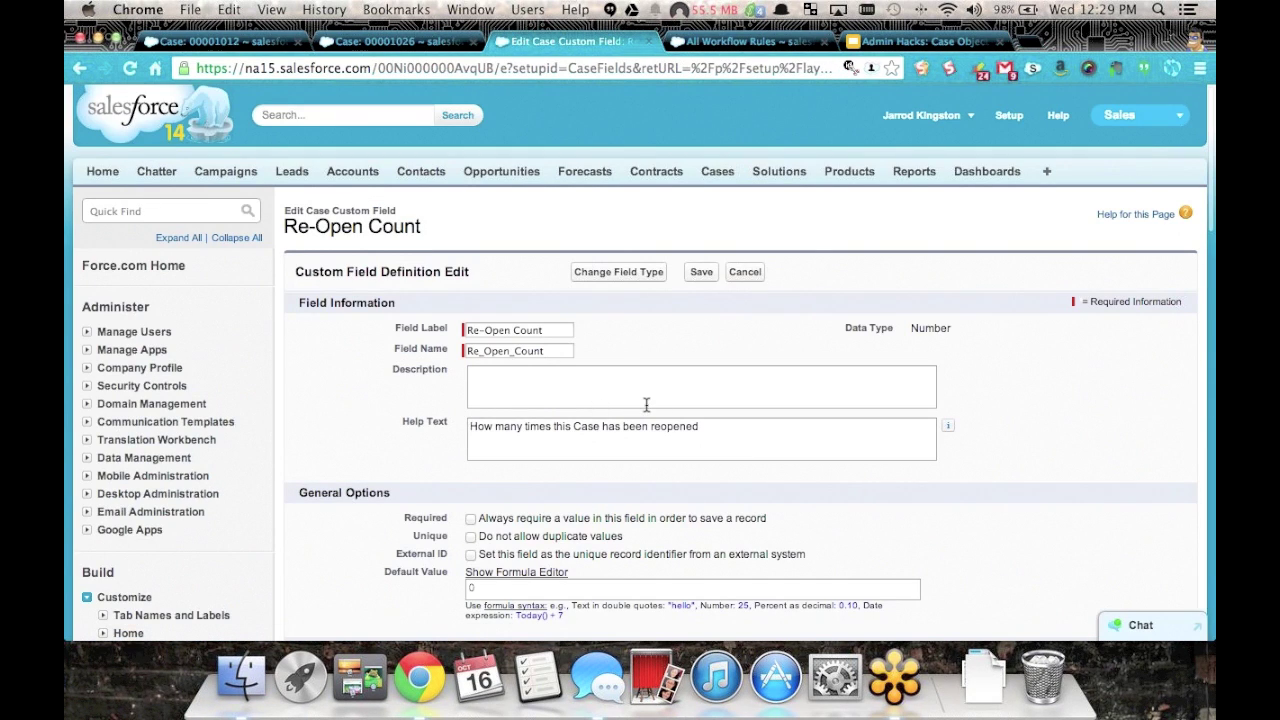
scroll(645, 408, "down", 3)
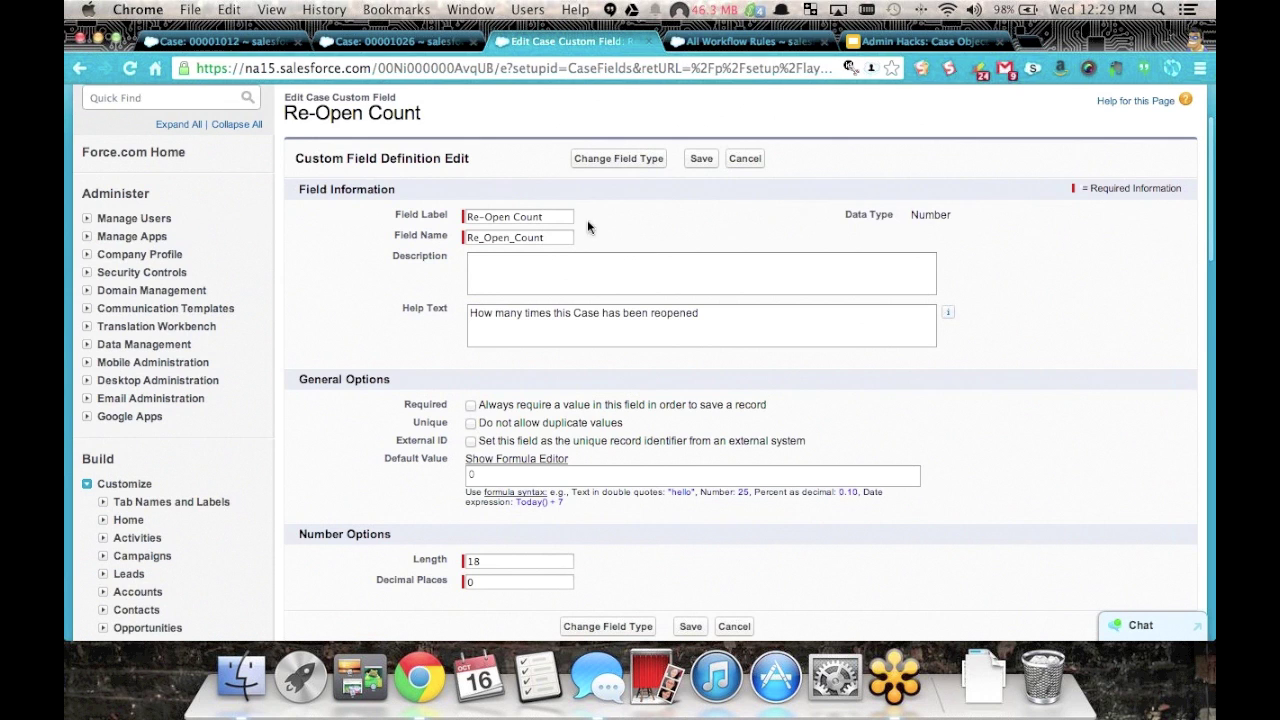
scroll(778, 398, "down", 3)
left_click(603, 370)
scroll(1046, 355, "up", 5)
scroll(639, 305, "left", 5)
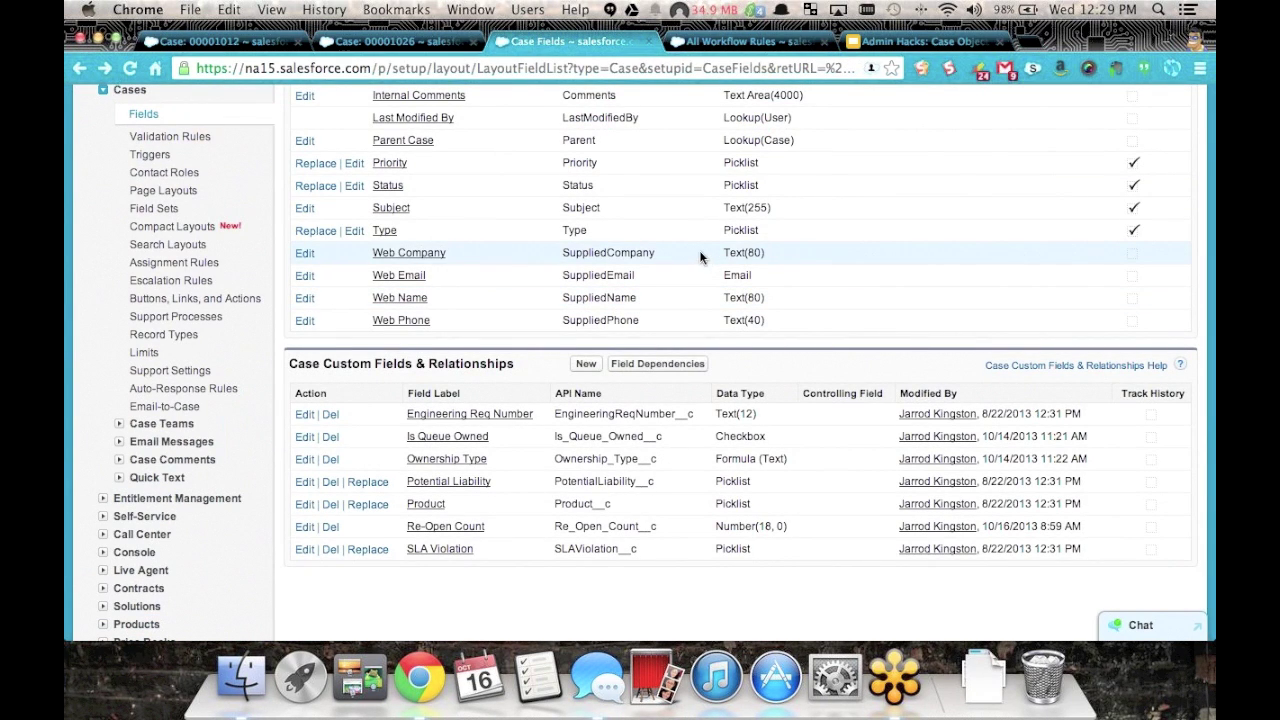
Open the Case | ReOpen Counting workflow rule from the All Workflow Rules list.
left_click(731, 40)
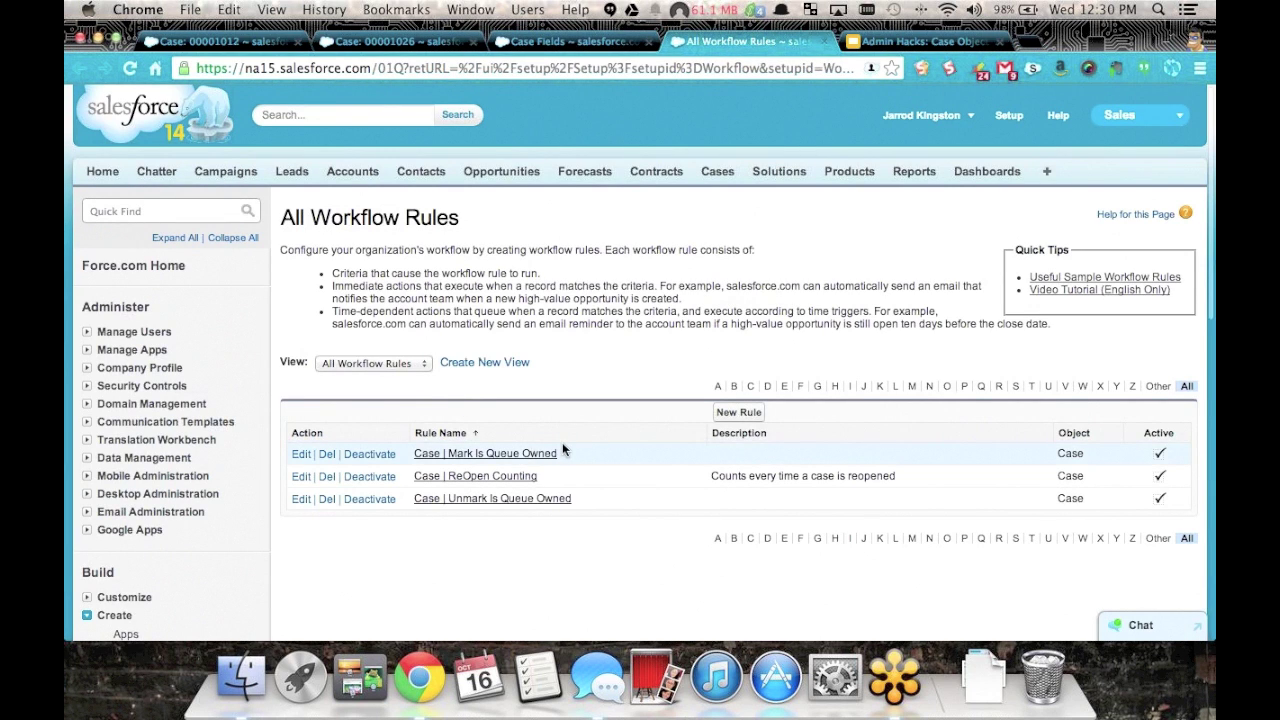
scroll(562, 449, "down", 2)
left_click(487, 425)
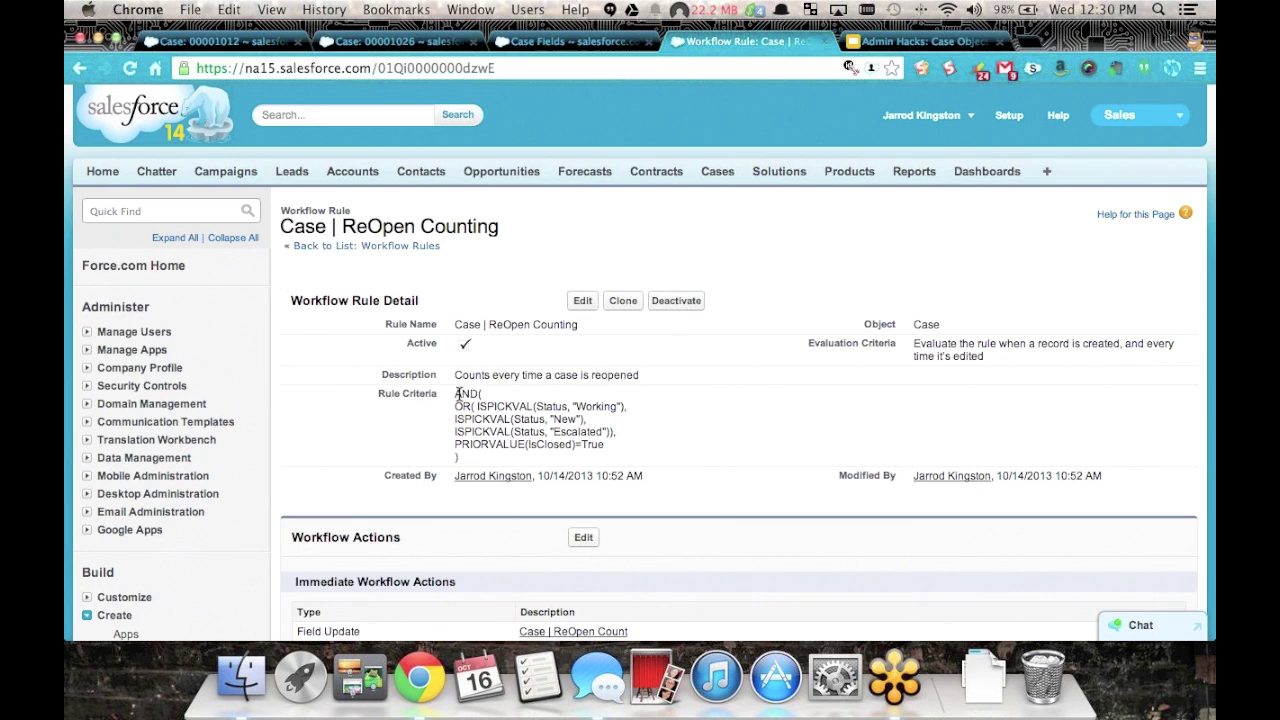
Open the ReOpen Counting rule's edit page, highlight the PRIORVALUE(IsClosed)=True condition in its criteria formula, and return to the rule's details.
left_click(583, 301)
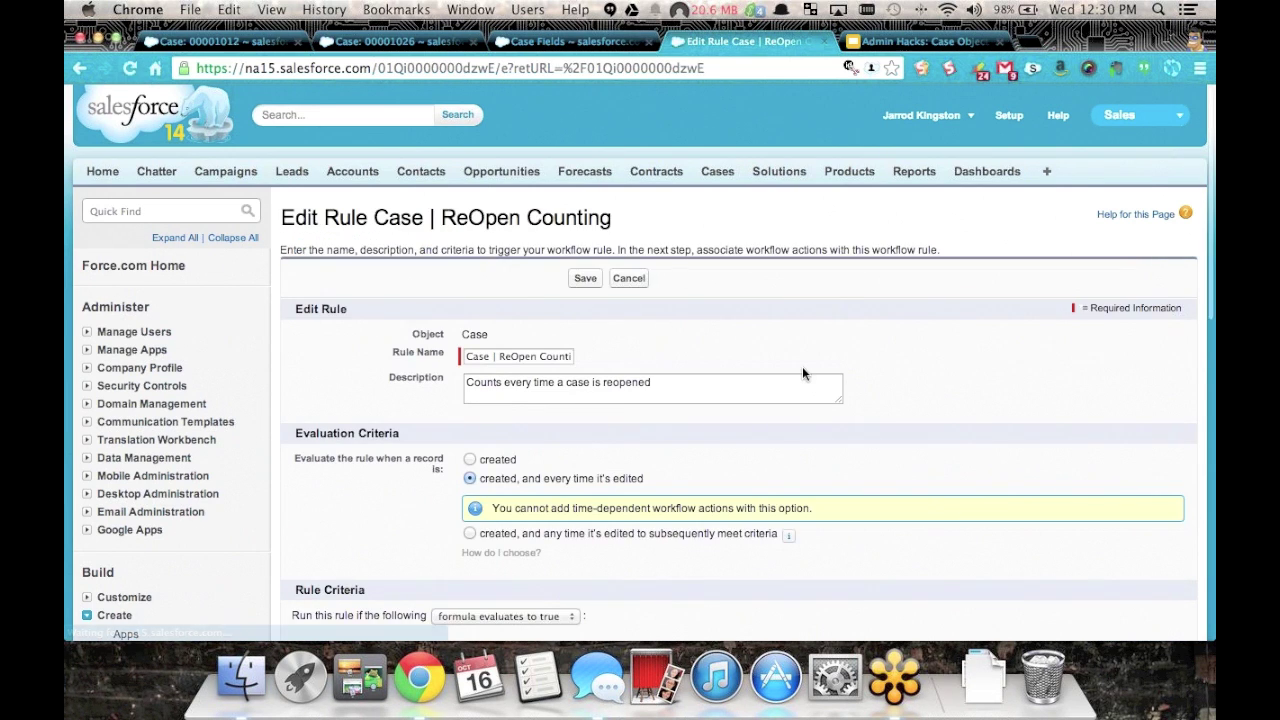
scroll(802, 366, "down", 5)
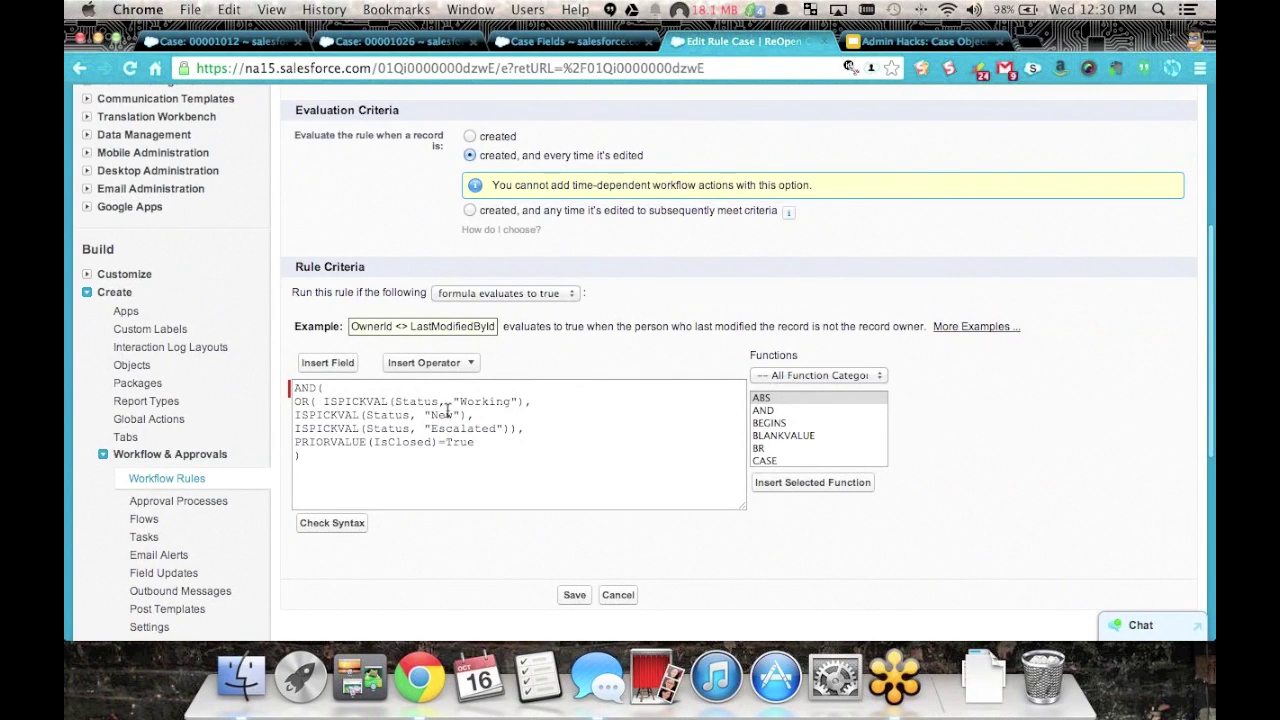
left_click(439, 442)
left_click_drag(368, 444, 474, 443)
left_click(480, 398)
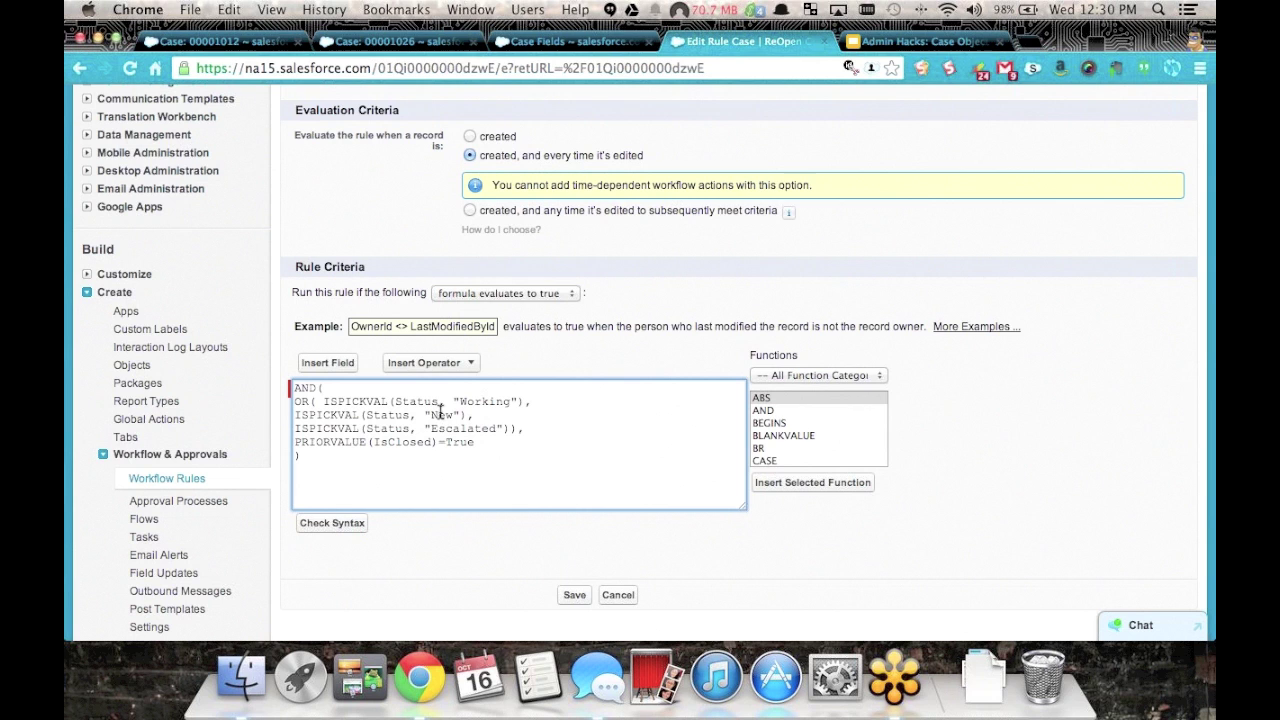
scroll(735, 285, "left", 5)
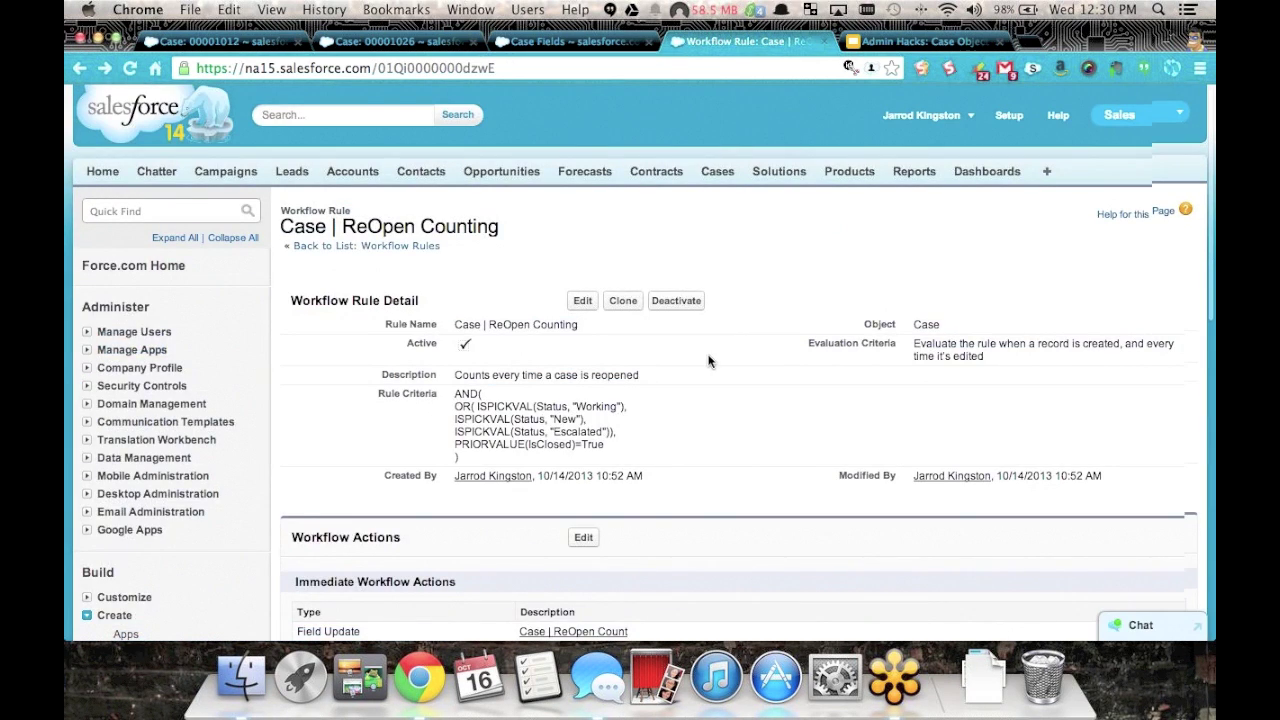
Open the rule's Case | ReOpen Count field update and highlight its formula value, PRIORVALUE( Re_Open_Count__c ) +1.
scroll(590, 470, "down", 3)
left_click(577, 497)
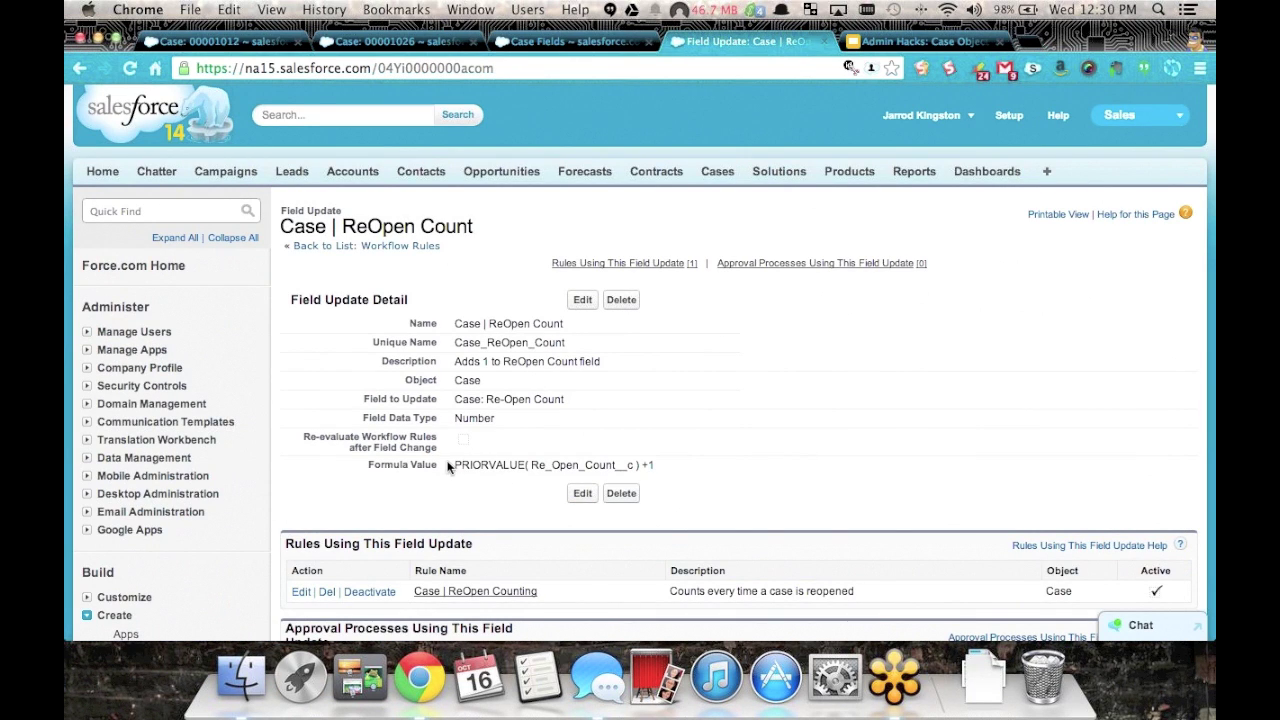
left_click_drag(455, 465, 659, 464)
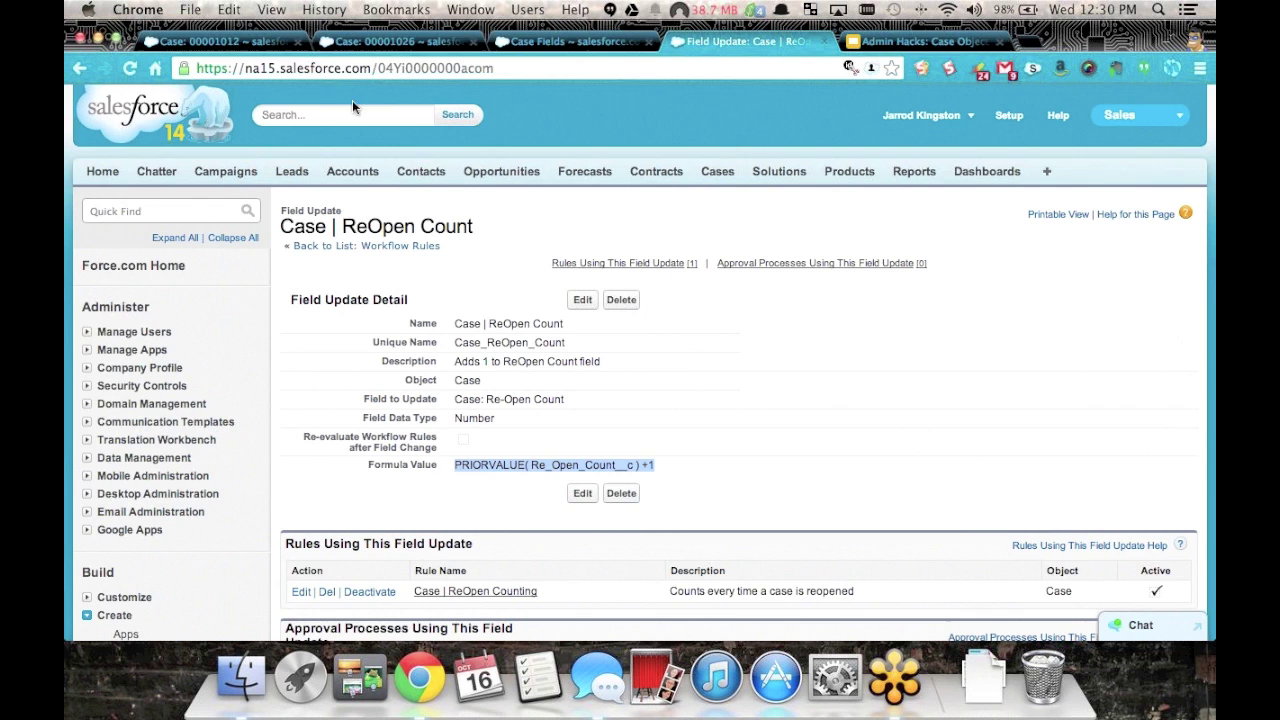
Return to the repeated motor breakdown case, close it with Status set to Closed, and save.
left_click(210, 42)
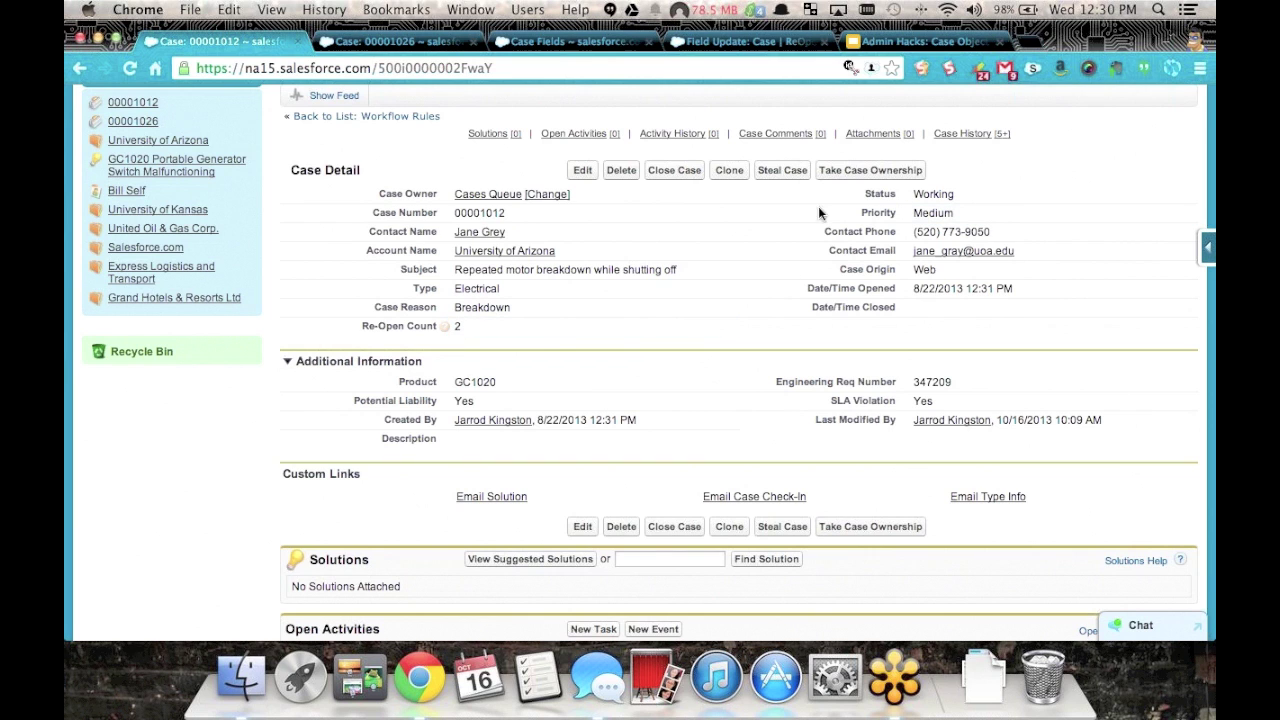
left_click(680, 174)
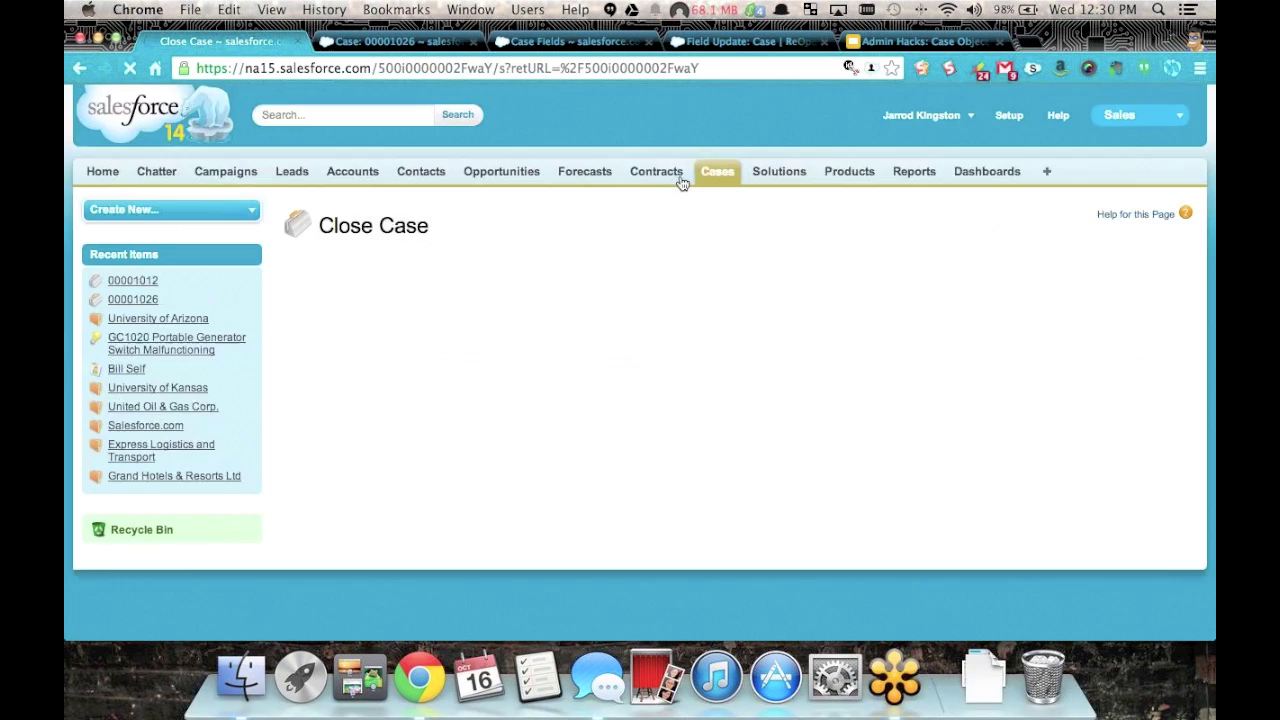
left_click(495, 333)
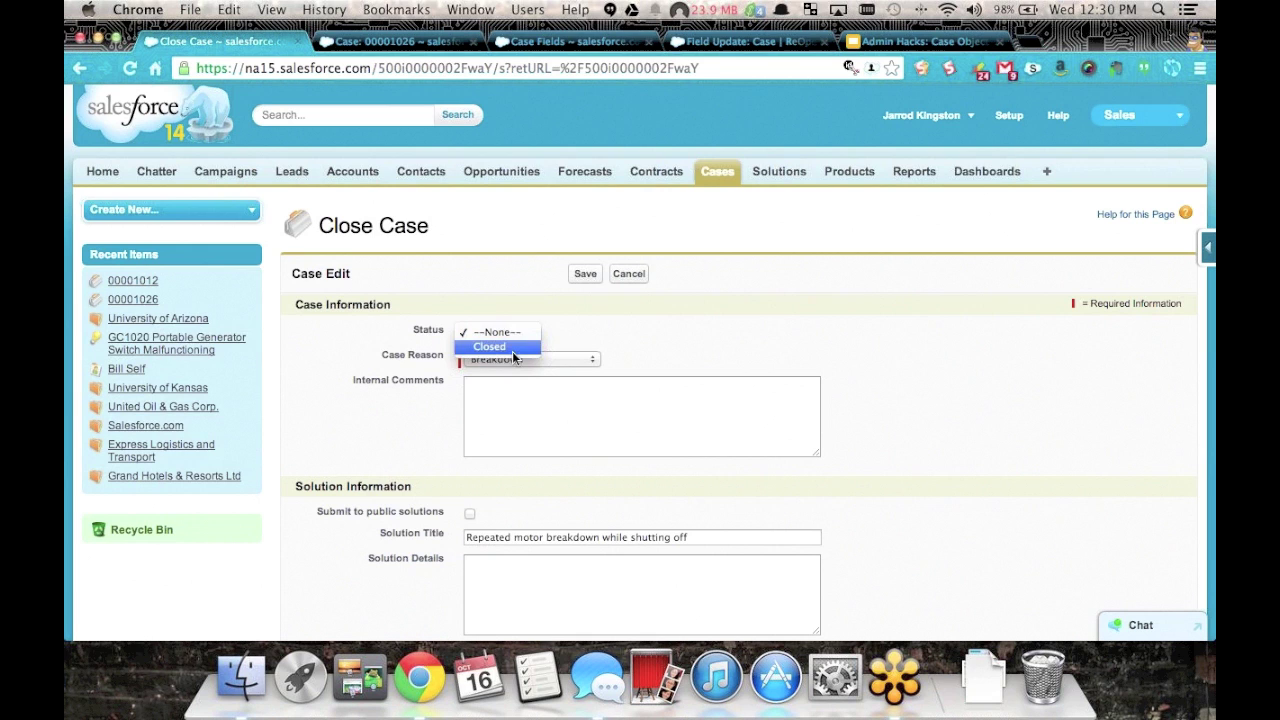
left_click(517, 348)
left_click(585, 274)
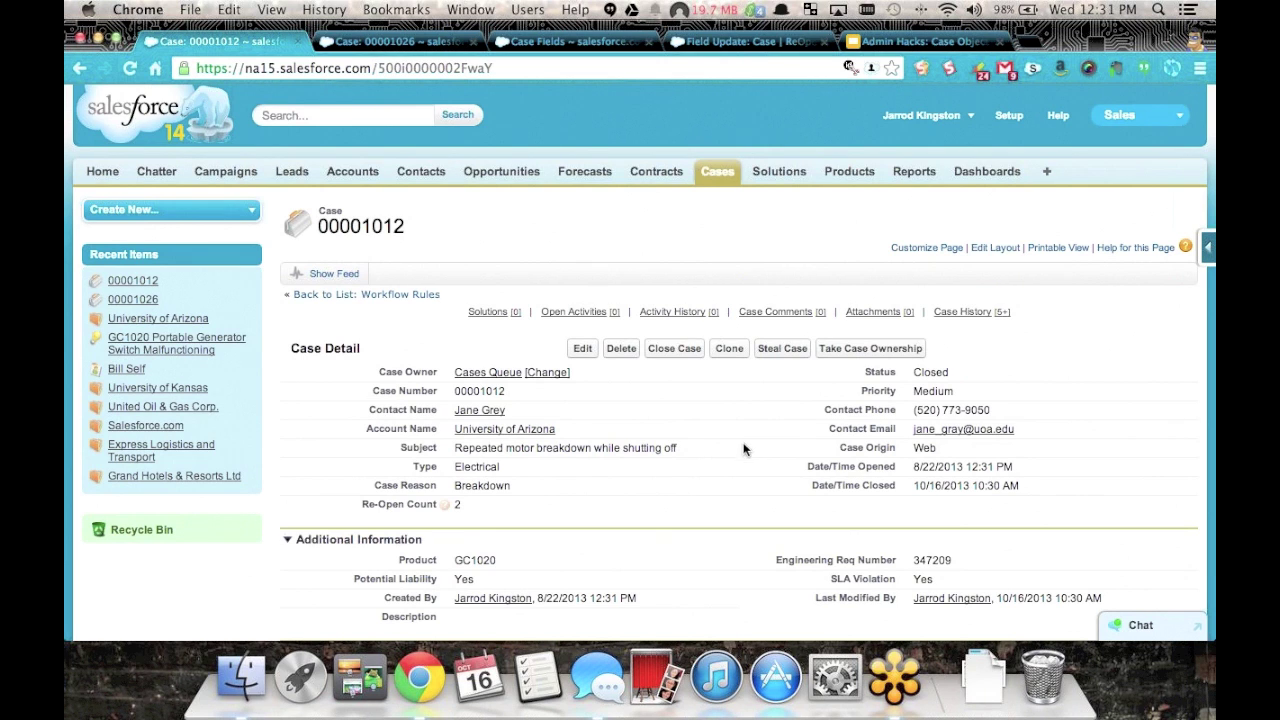
Reopen the repeated motor breakdown case by setting its Status to Working, save, and highlight the Re-Open Count value.
double_click(948, 371)
left_click(965, 376)
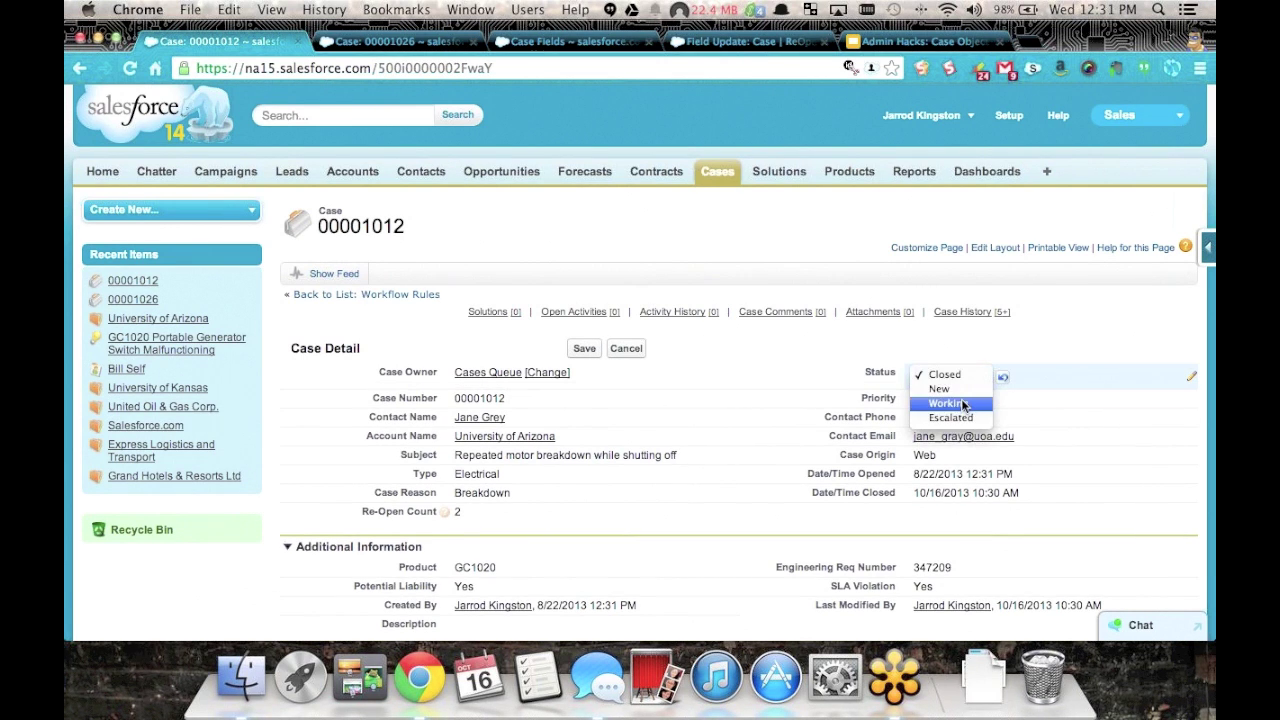
left_click(963, 404)
left_click(580, 349)
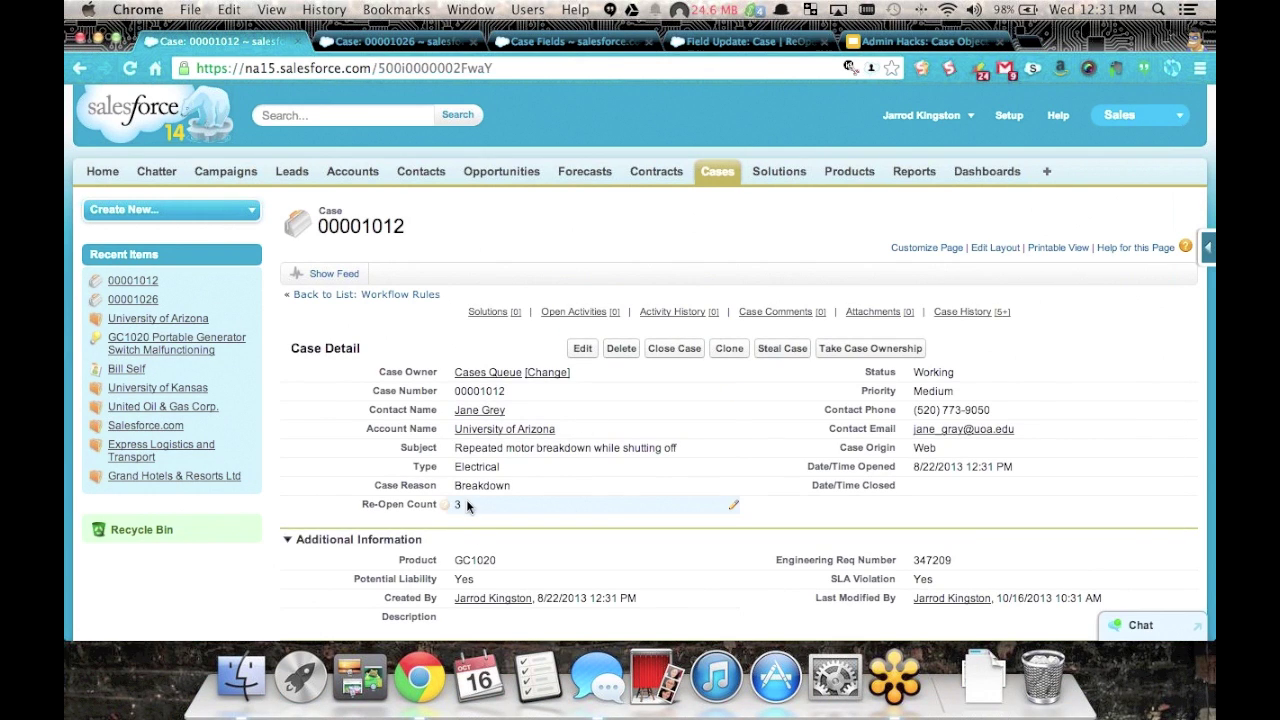
double_click(466, 501)
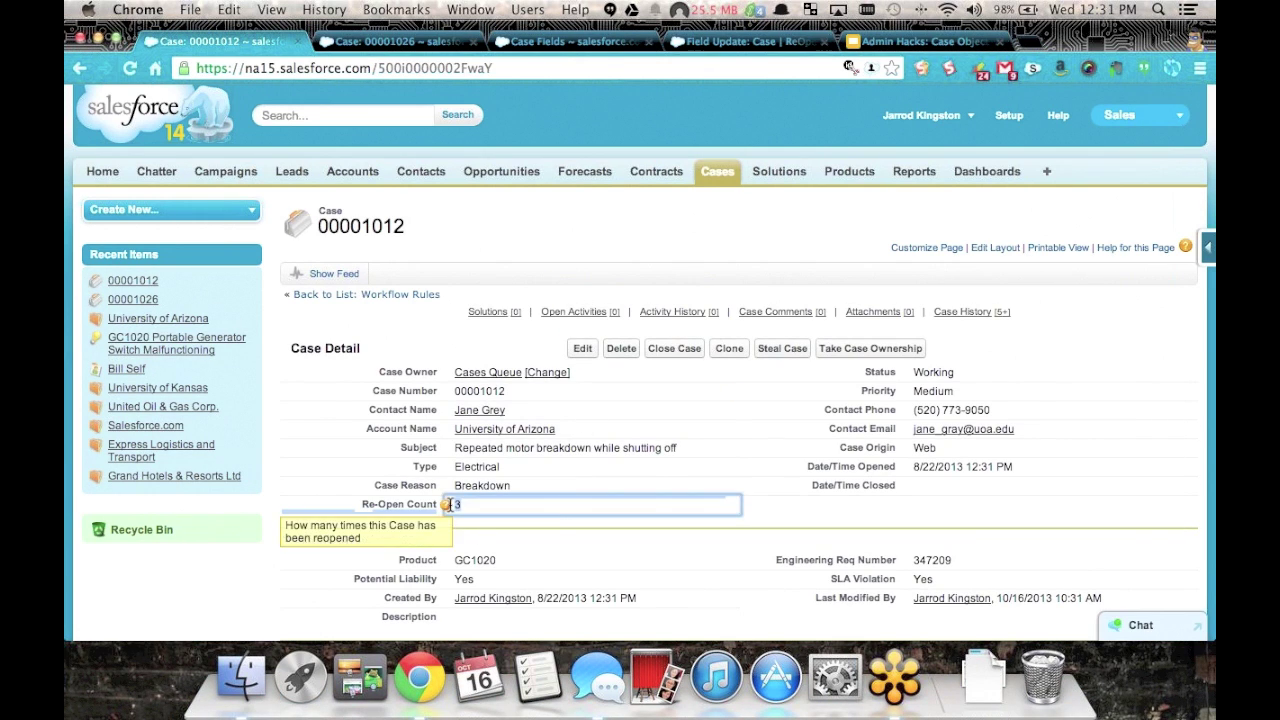
double_click(695, 500)
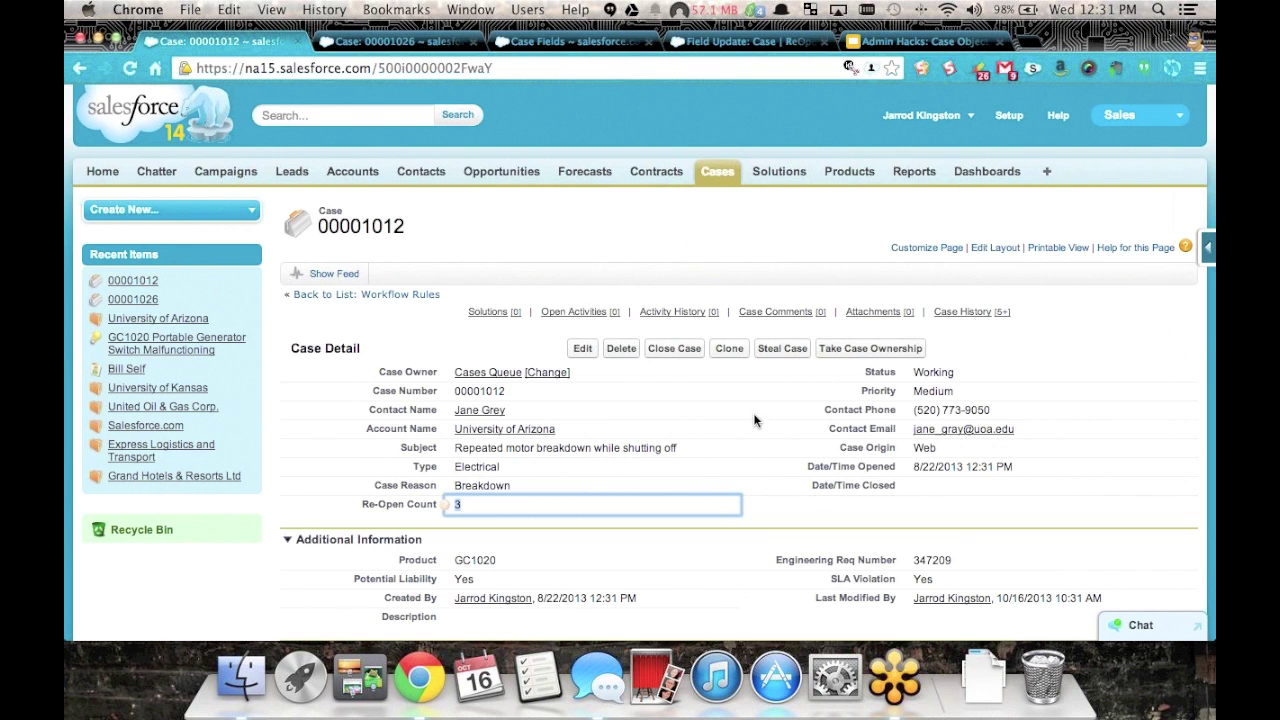
Switch to the slideshow window and advance the Case Re-Open Count presentation to the shout-out banner.
key("ctrl+Up")
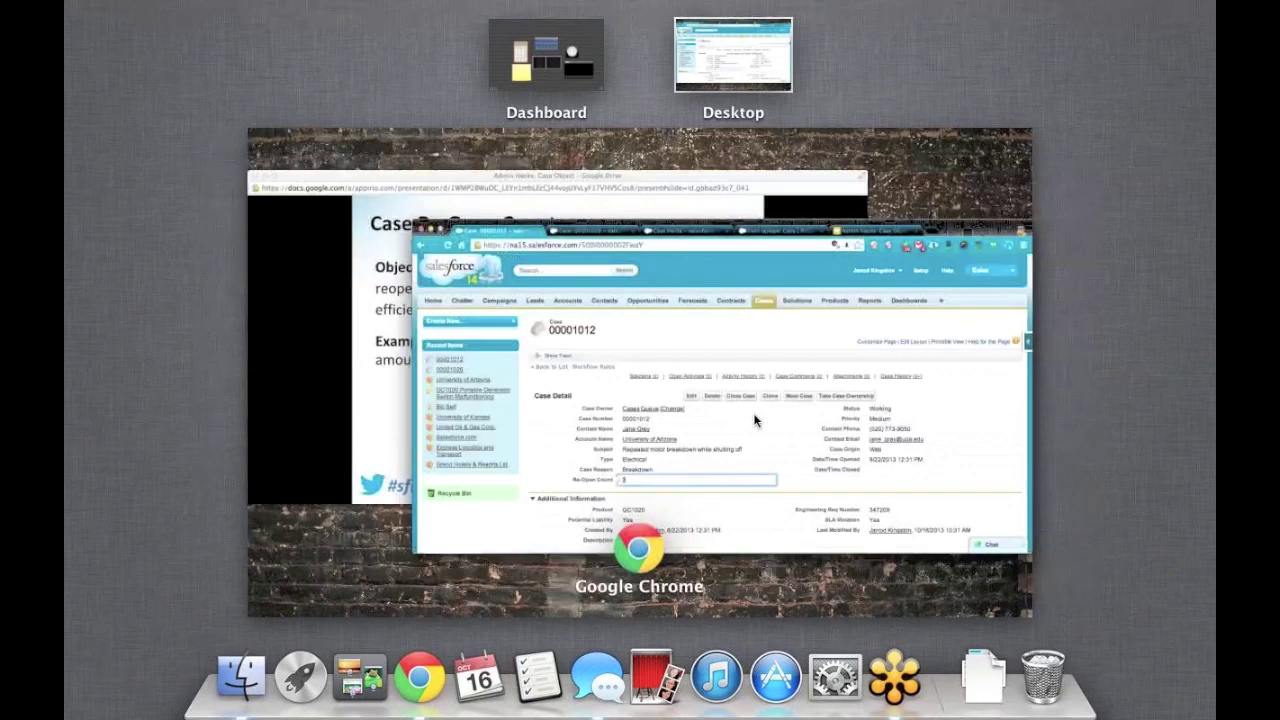
left_click(645, 191)
left_click(645, 191)
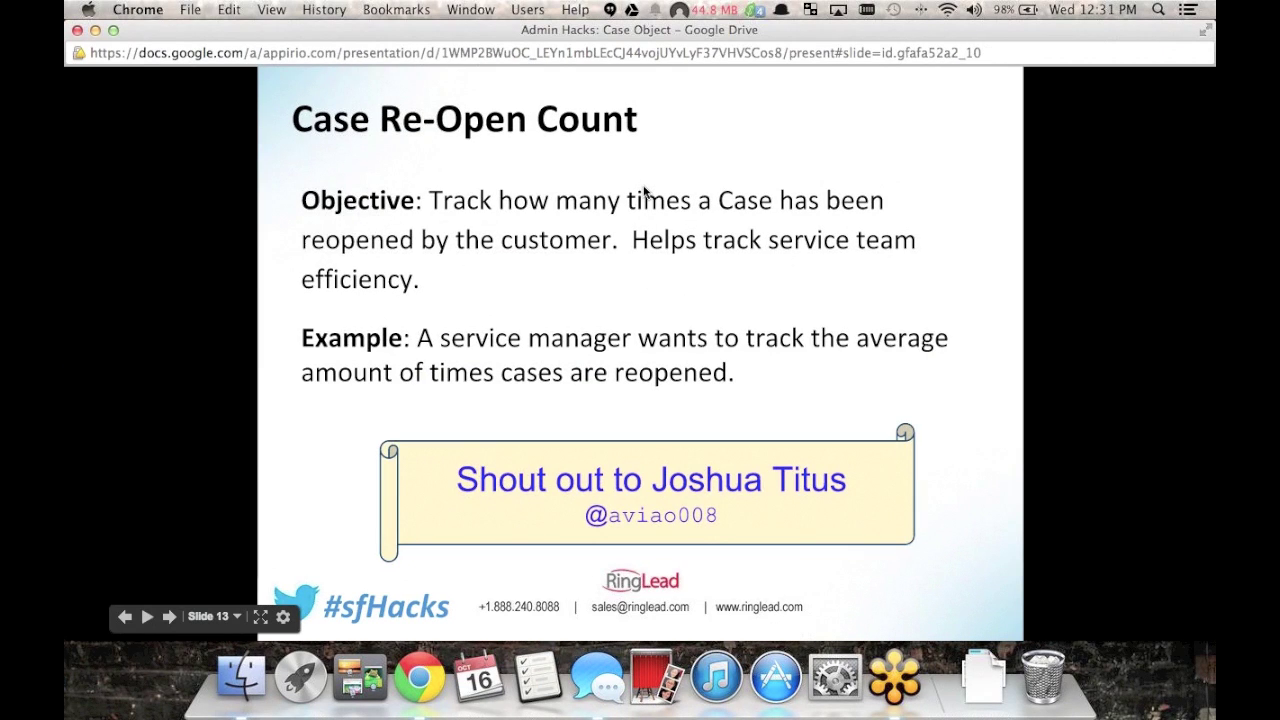
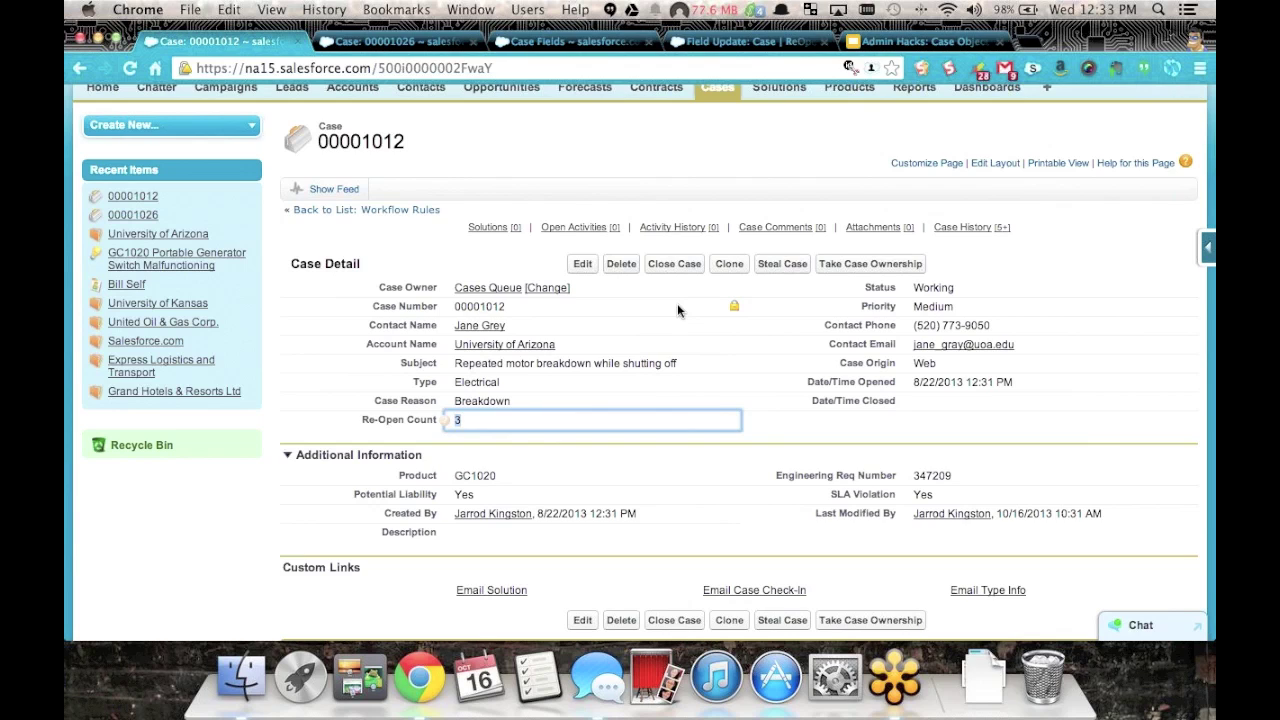
left_click(629, 318)
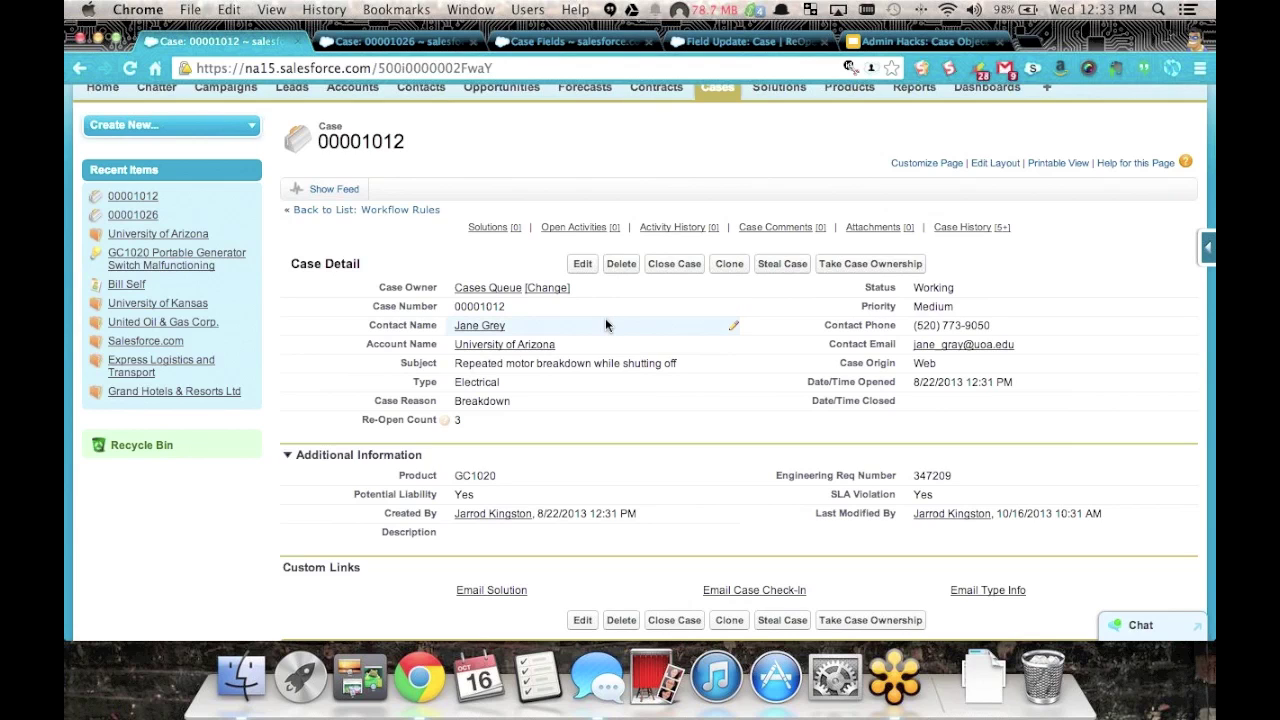
left_click(785, 264)
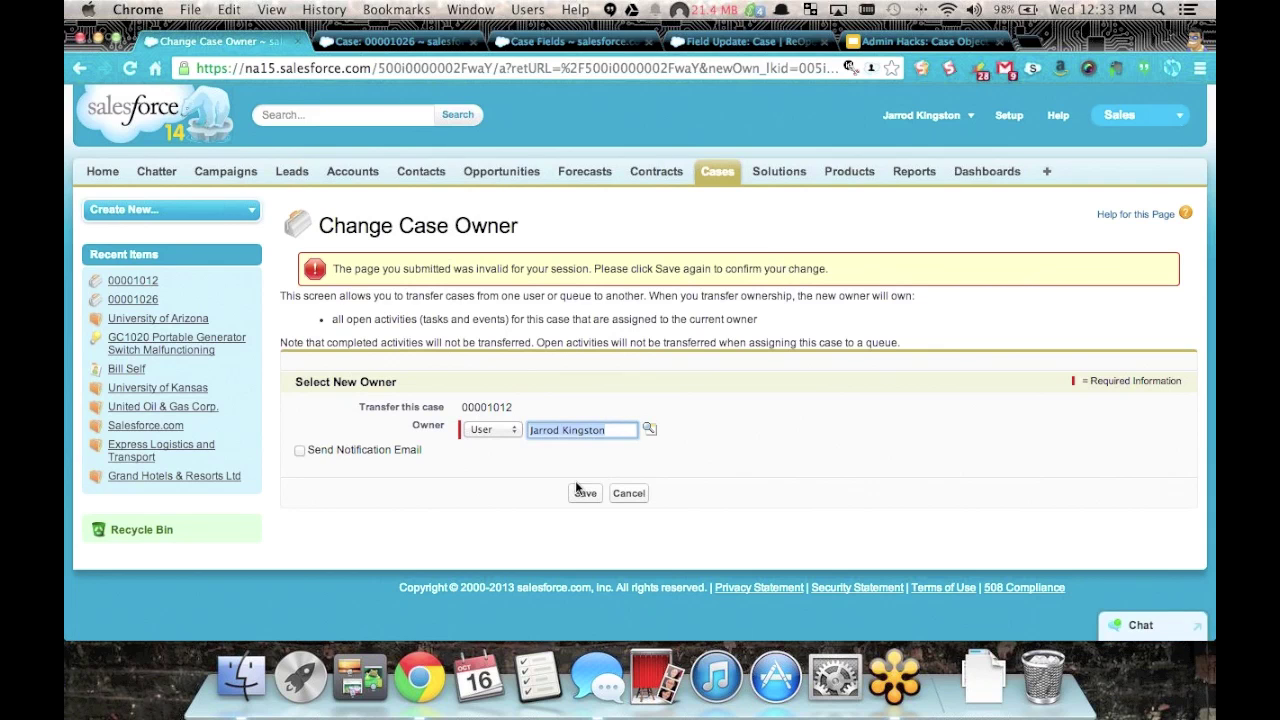
left_click(614, 429)
left_click(145, 283)
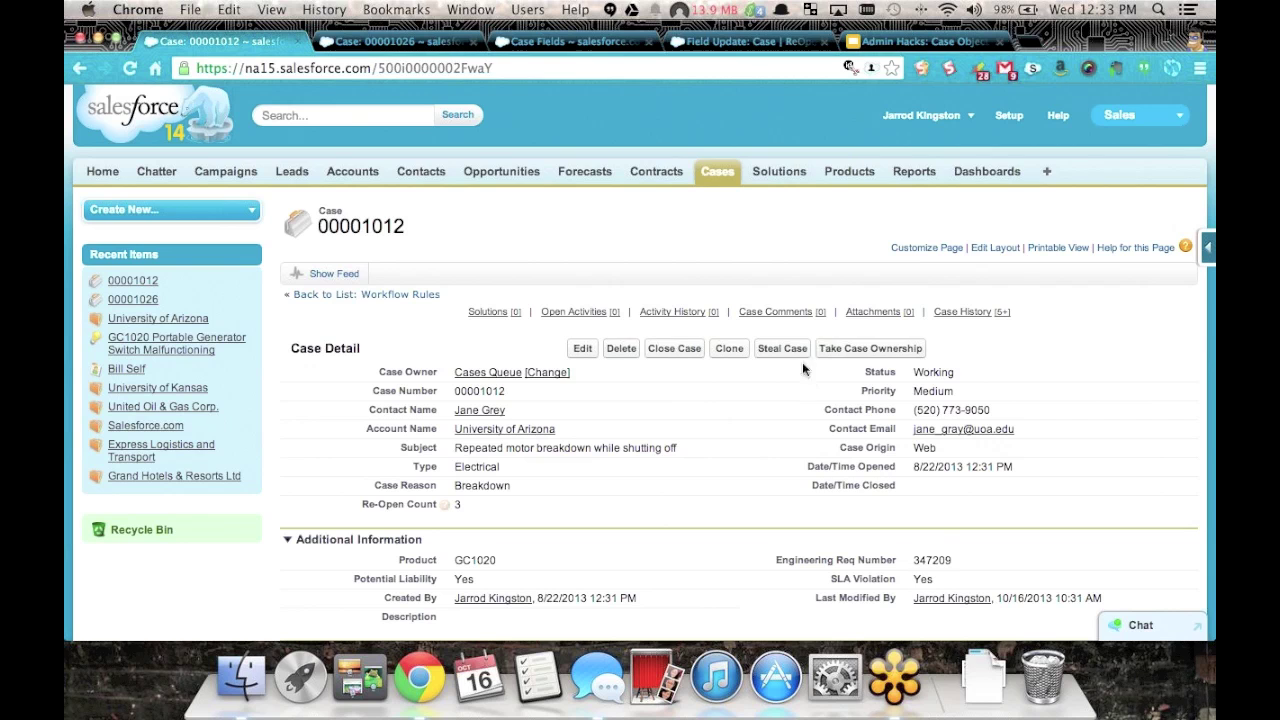
Take ownership of the repeated motor breakdown case with Steal Case and save the owner change.
left_click(783, 348)
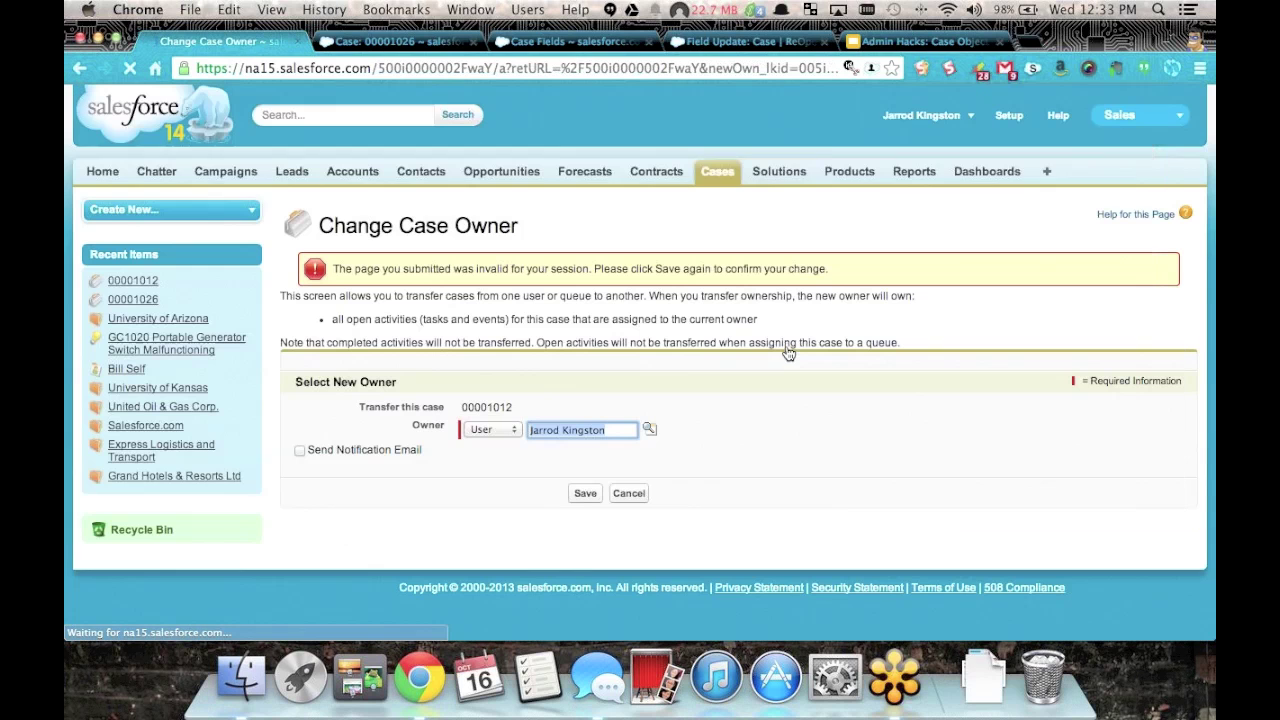
left_click(584, 493)
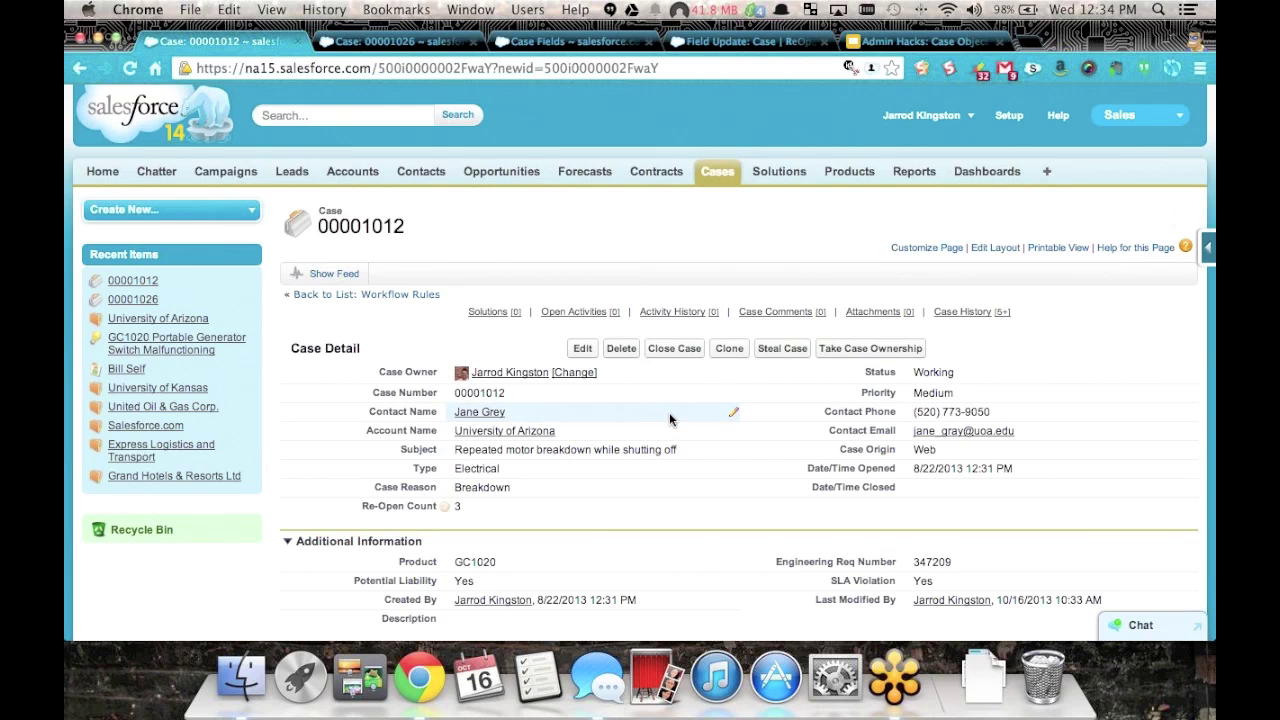
Transfer the repeated motor breakdown case to the Cases Queue and take it over with Take Case Ownership.
left_click(574, 373)
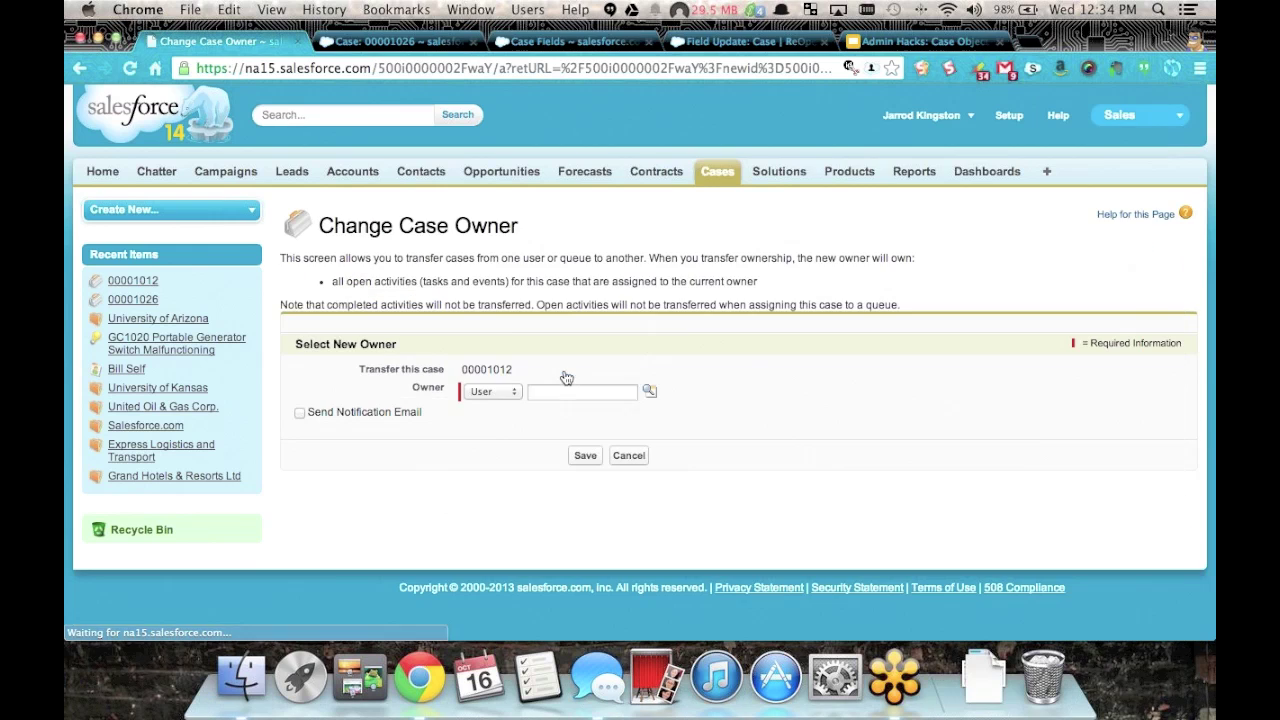
type("C")
left_click(566, 412)
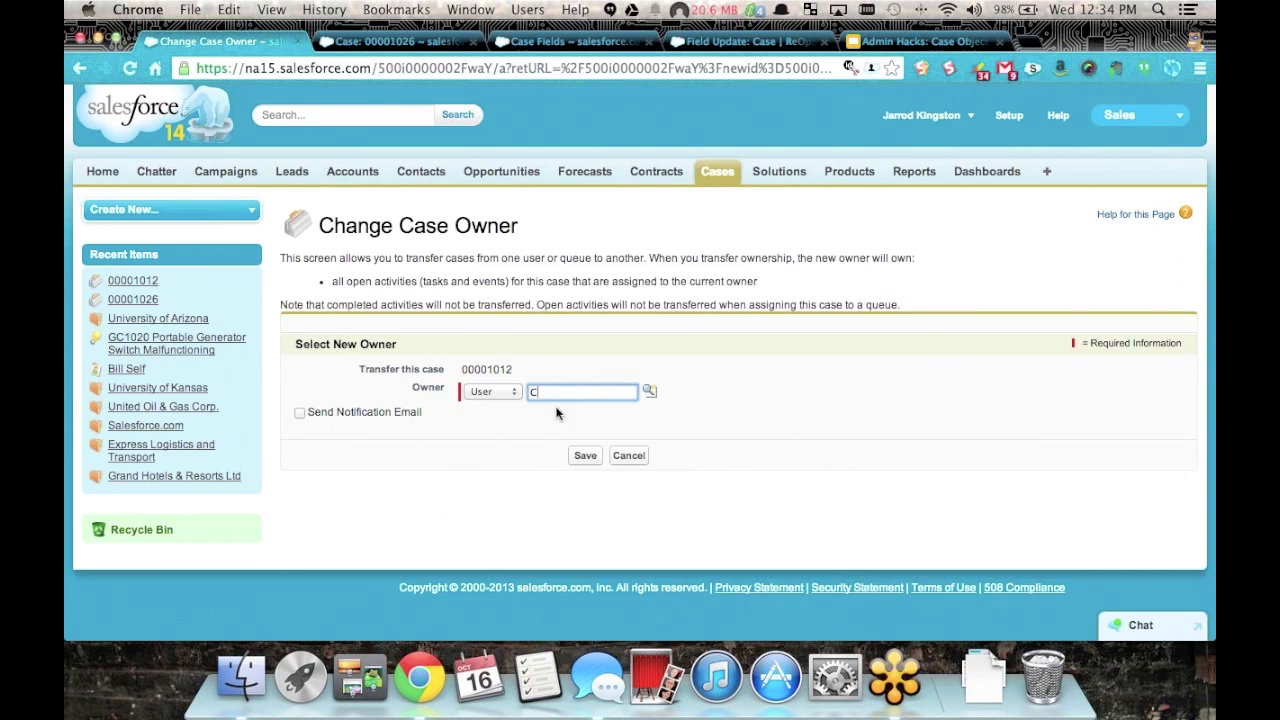
left_click(493, 391)
left_click(491, 405)
left_click(585, 457)
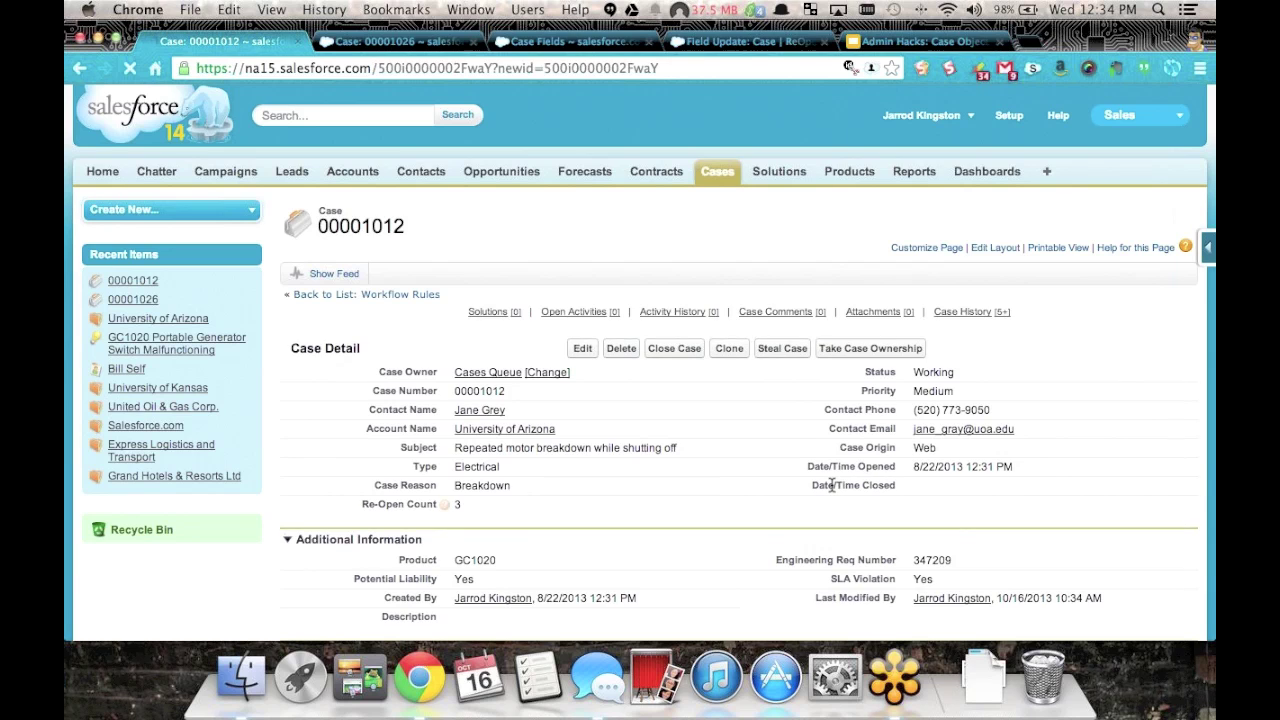
left_click(875, 349)
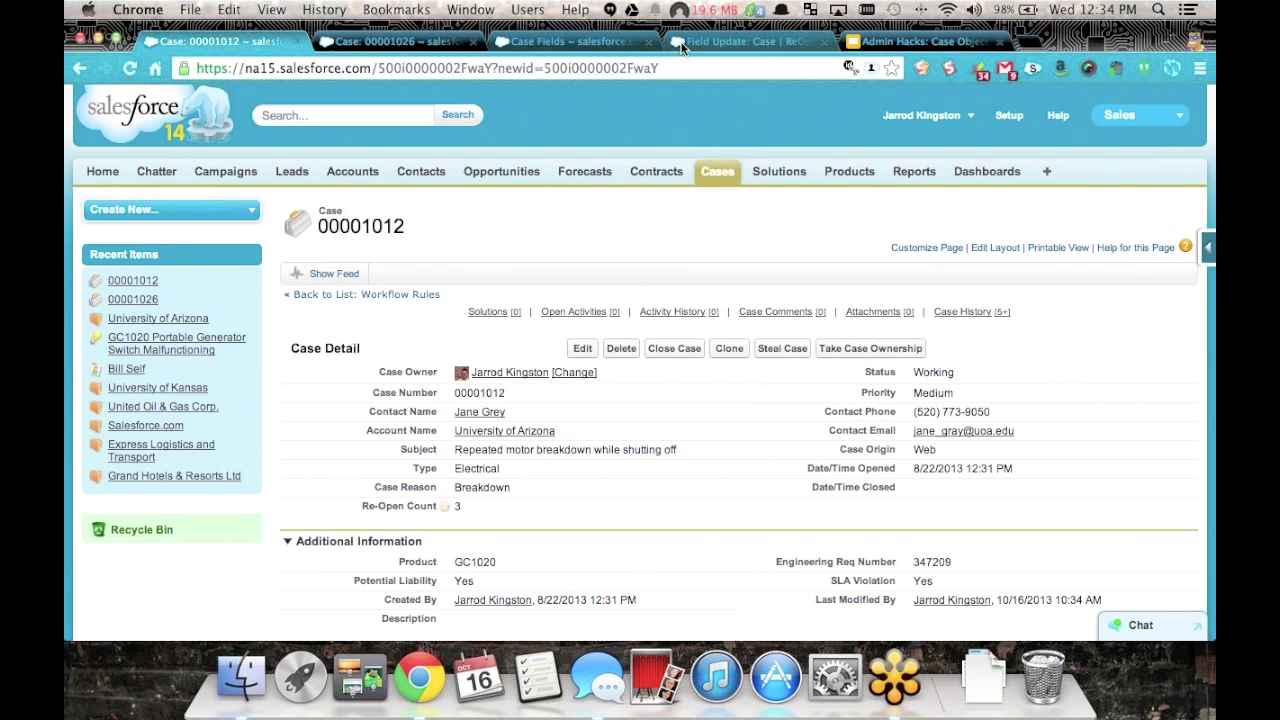
Open the Ownership Type custom field for editing from the Case Fields list, examine its formula, and return to the list.
left_click(547, 42)
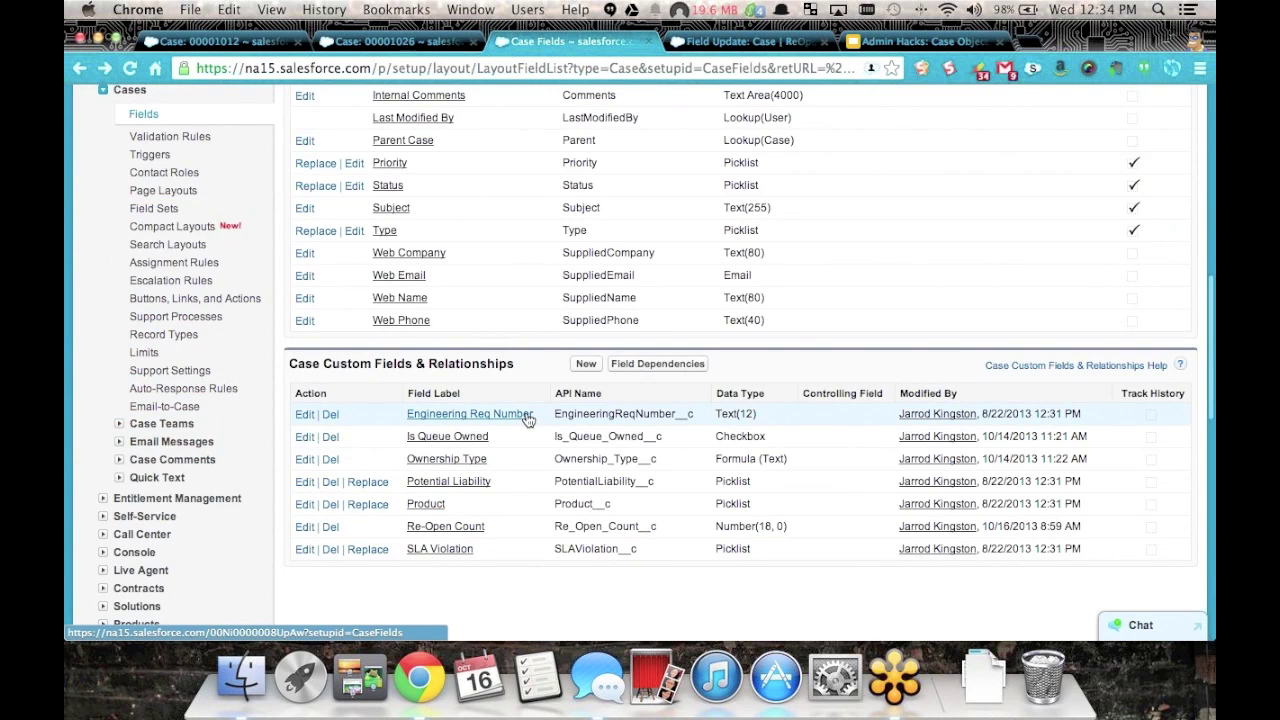
scroll(527, 418, "down", 2)
scroll(526, 430, "up", 3)
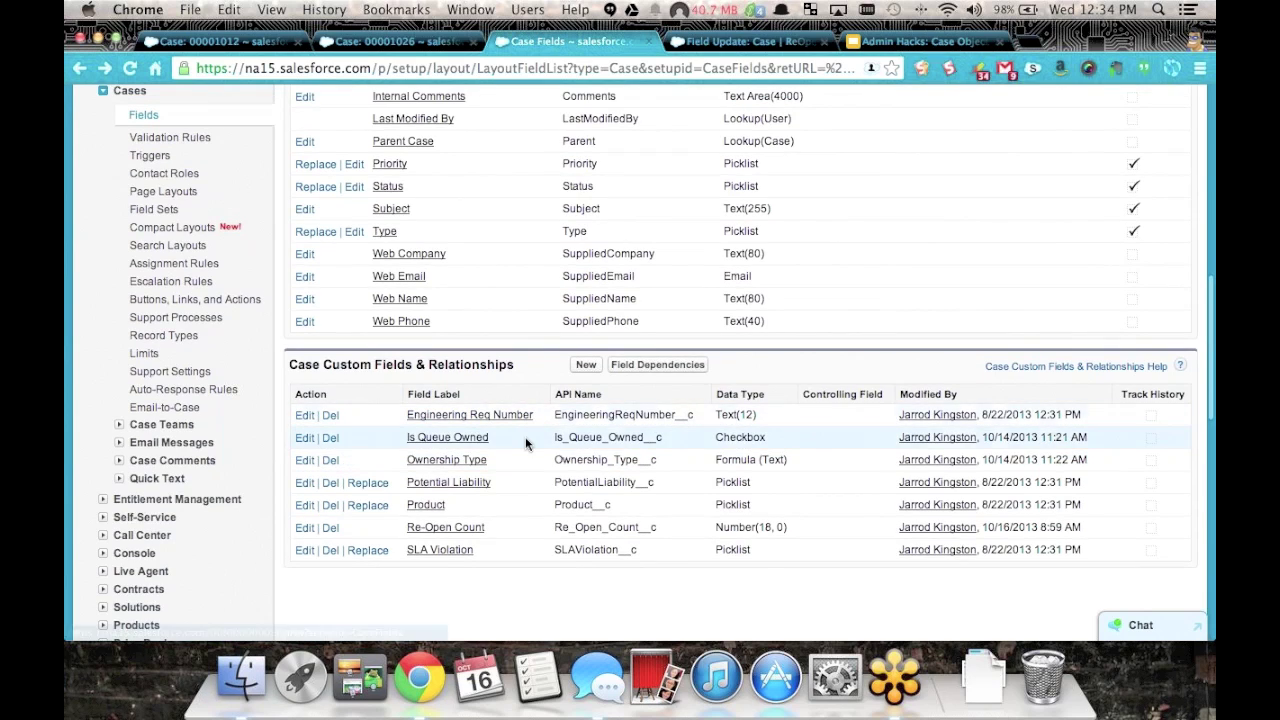
scroll(526, 444, "down", 1)
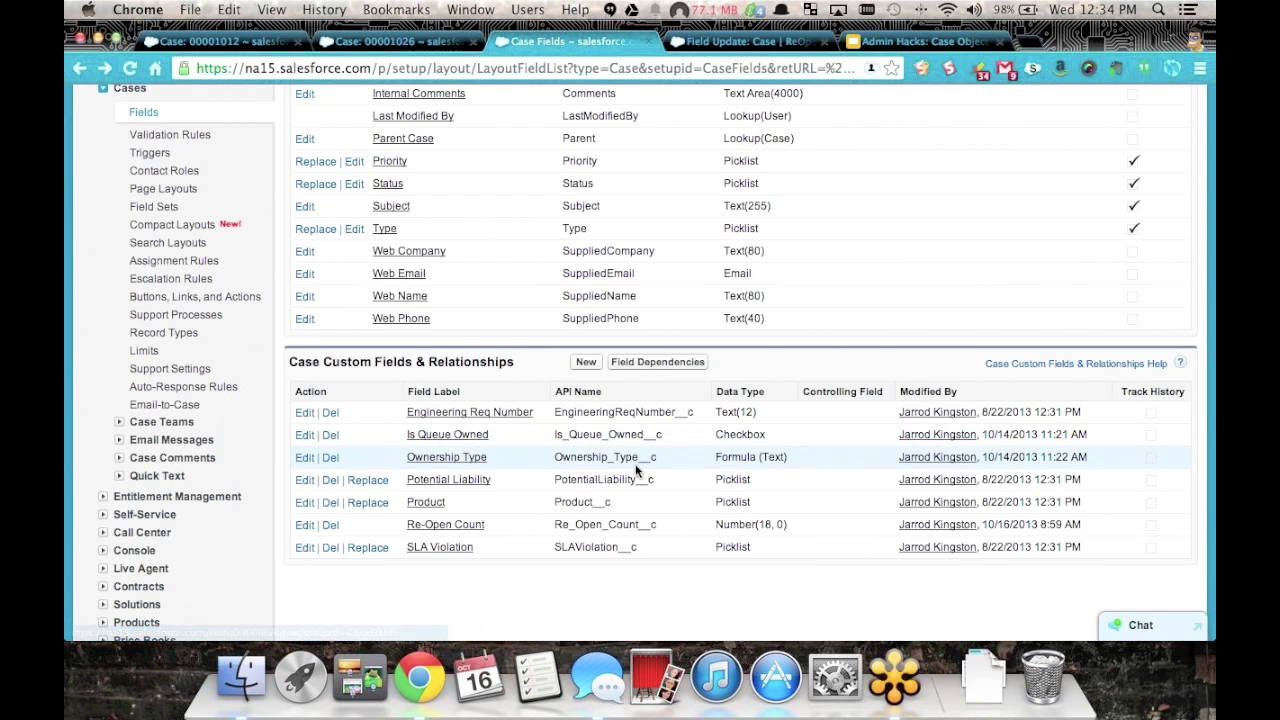
left_click(303, 460)
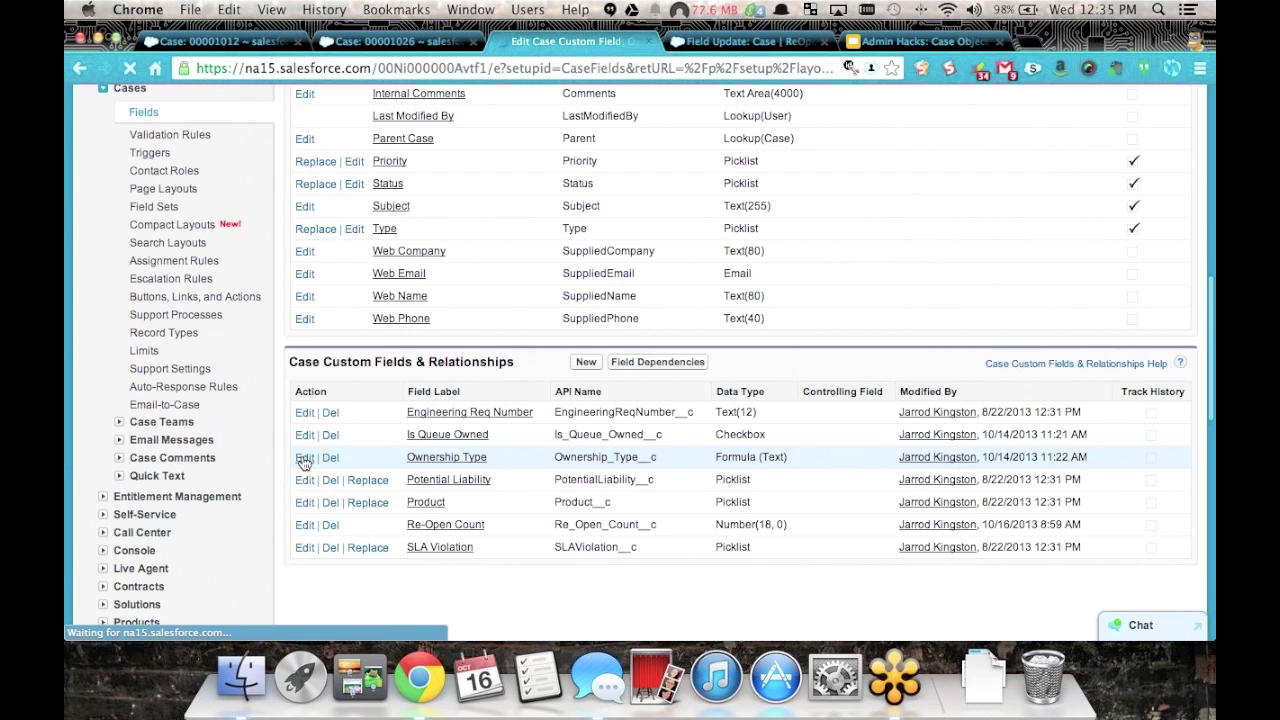
scroll(440, 420, "down", 5)
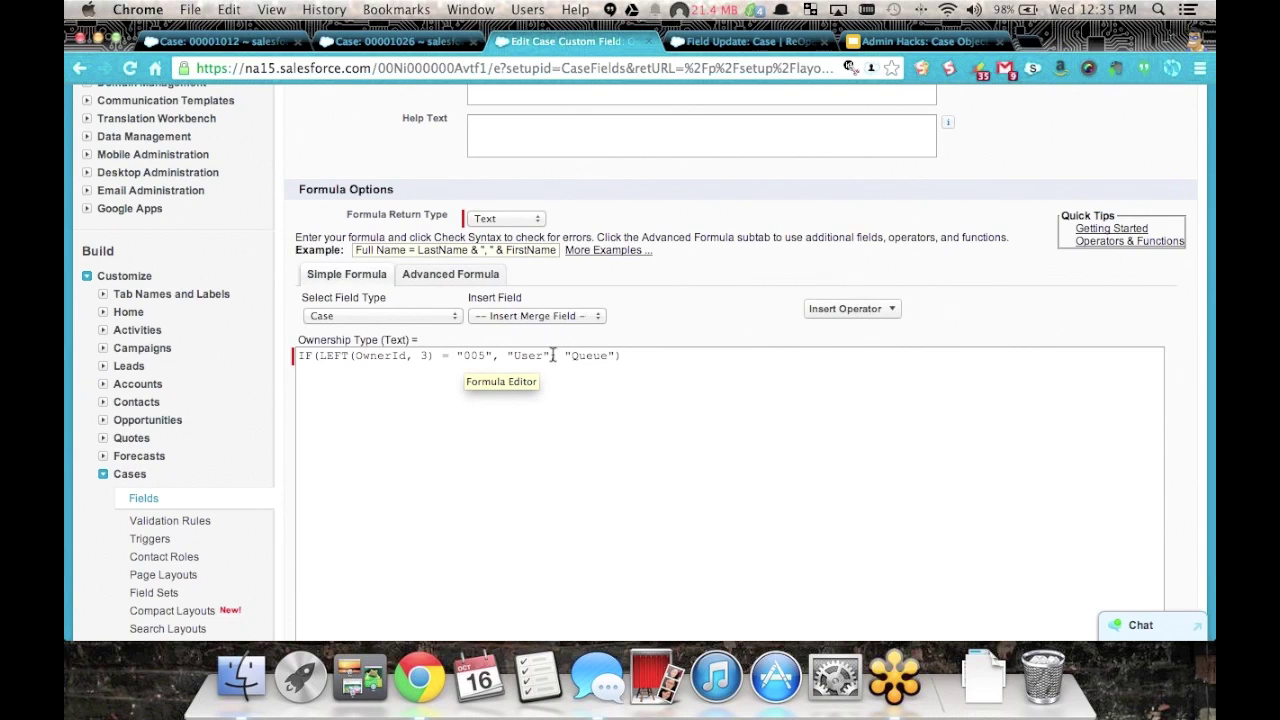
scroll(424, 339, "left", 10)
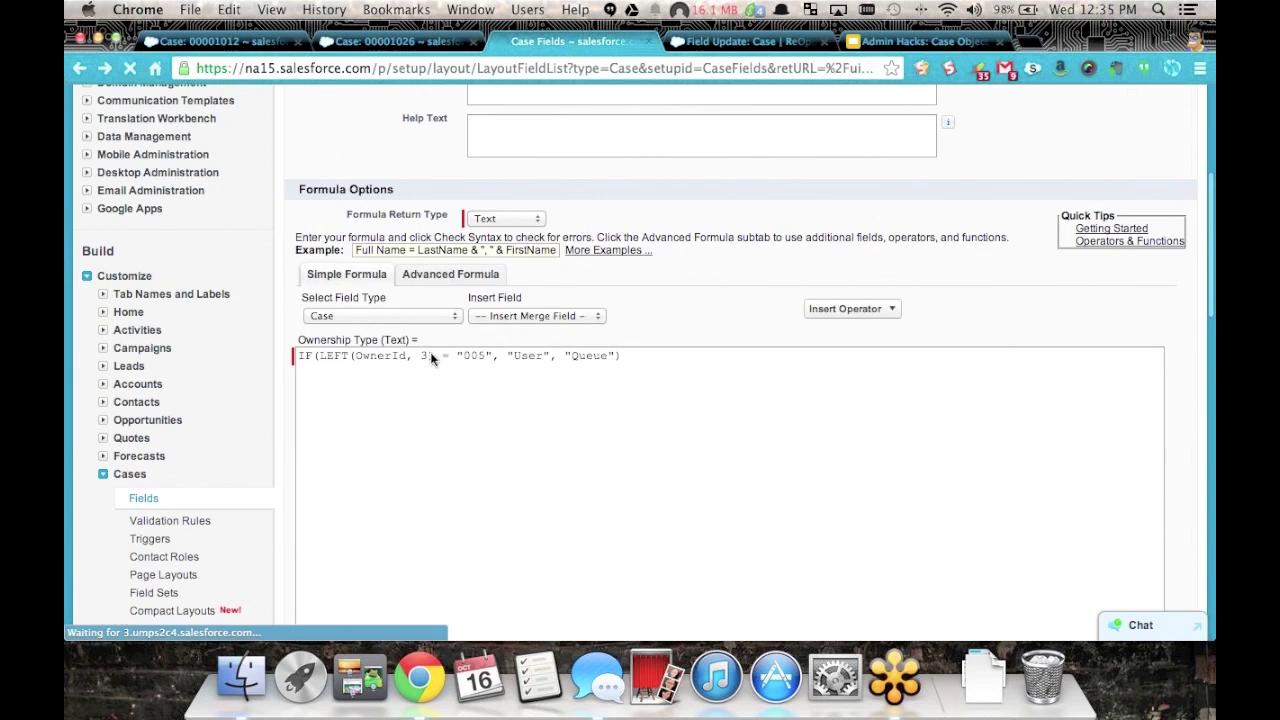
Open the case validation rule Cannot_Take_Ownership_Away_From_User for editing and examine its error condition formula and error message.
left_click(178, 136)
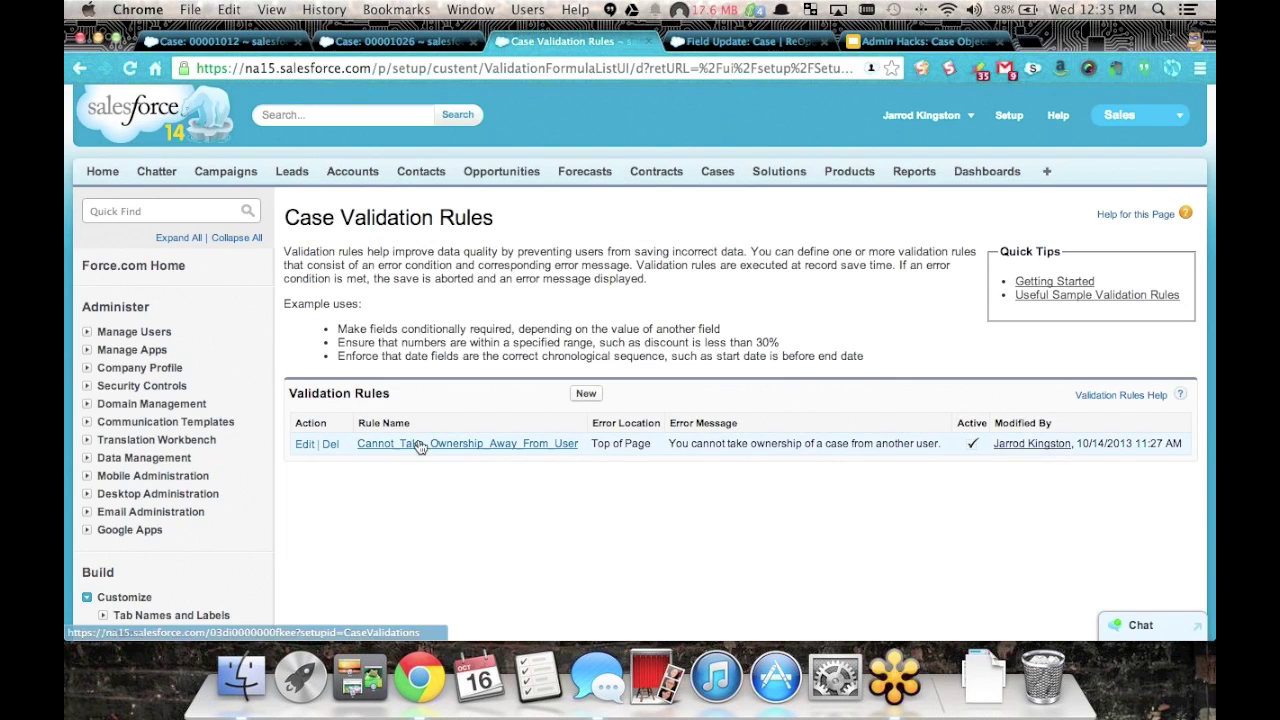
left_click(303, 444)
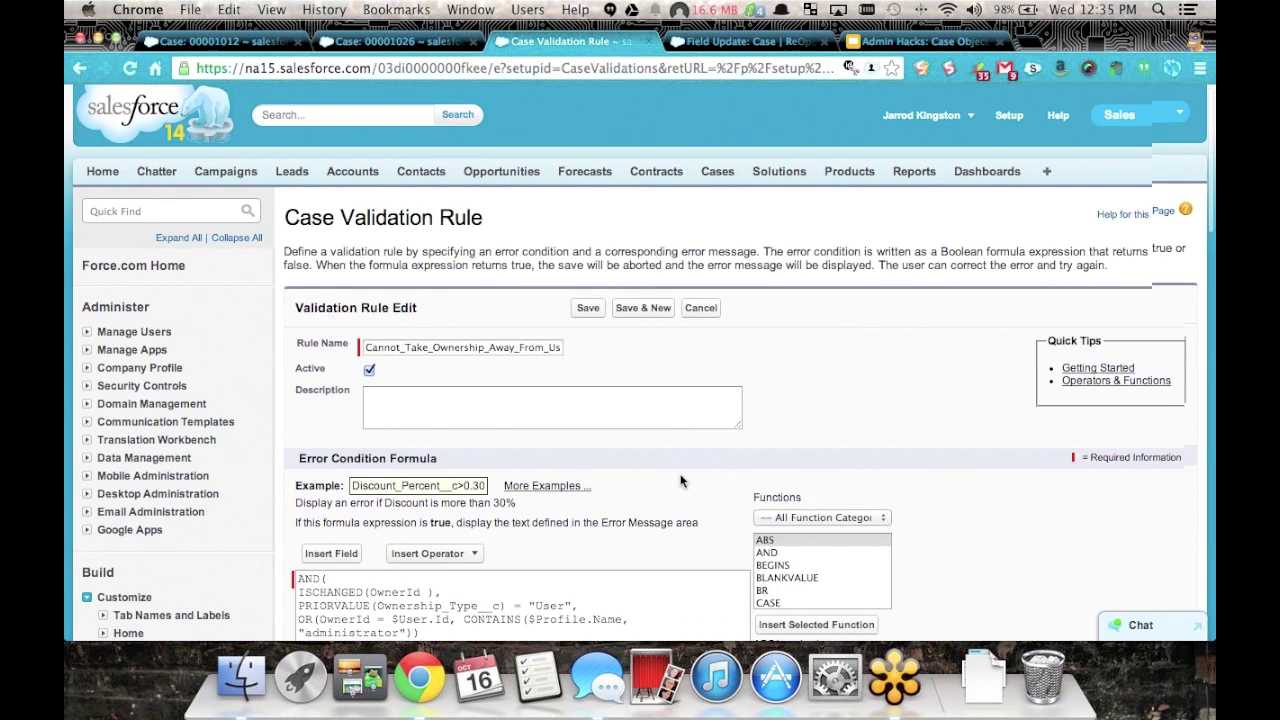
scroll(680, 476, "down", 1)
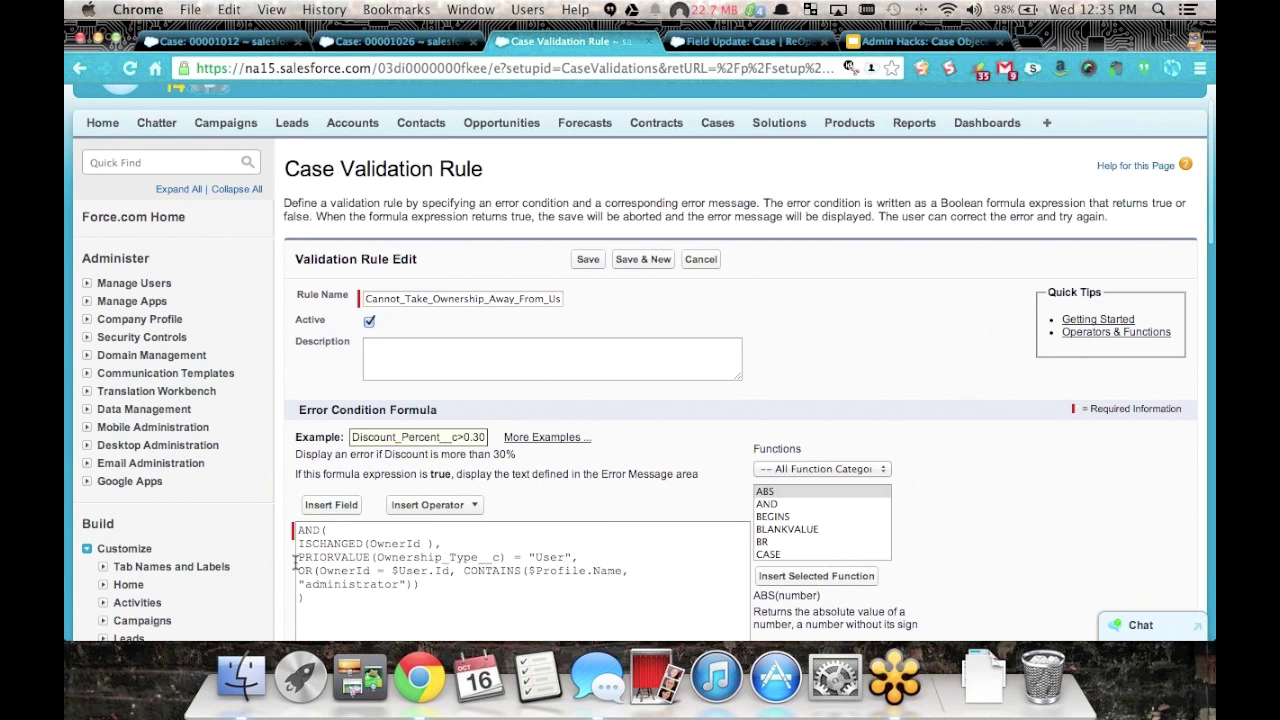
scroll(296, 562, "down", 10)
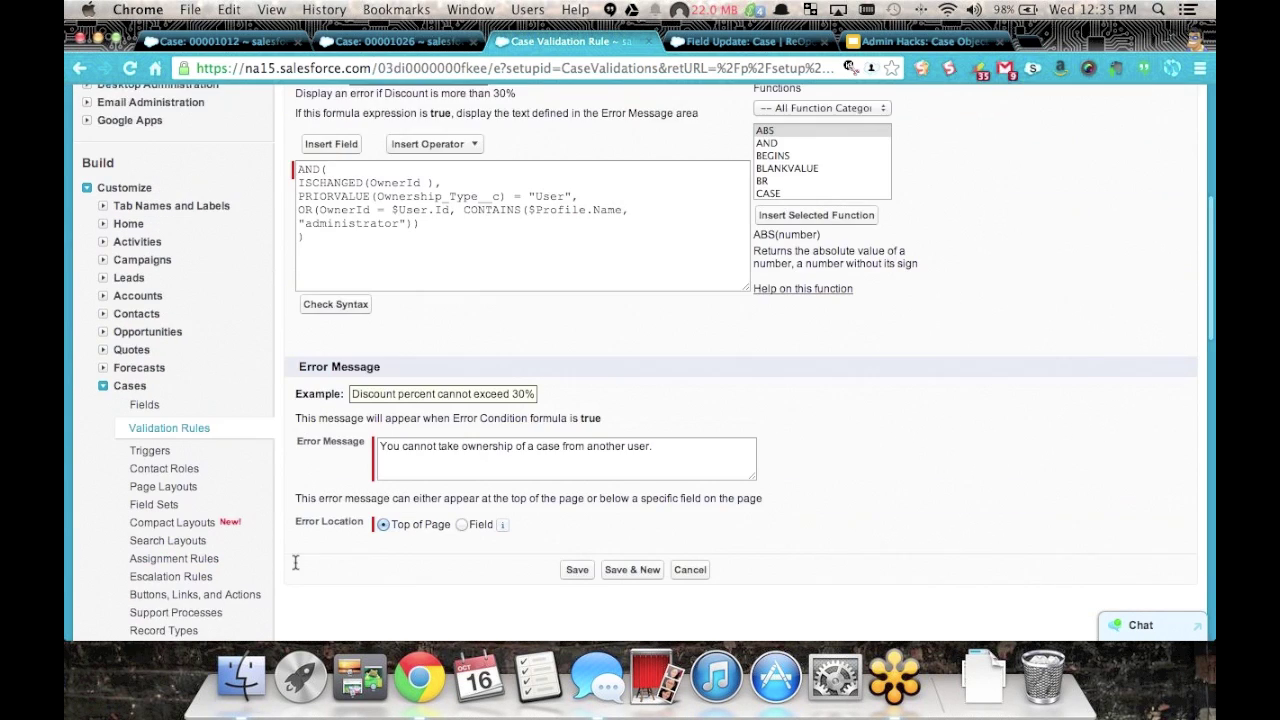
Open the Steal Case button for editing from the case Buttons, Links, and Actions, examine its URL formula, and return to the list.
left_click(160, 544)
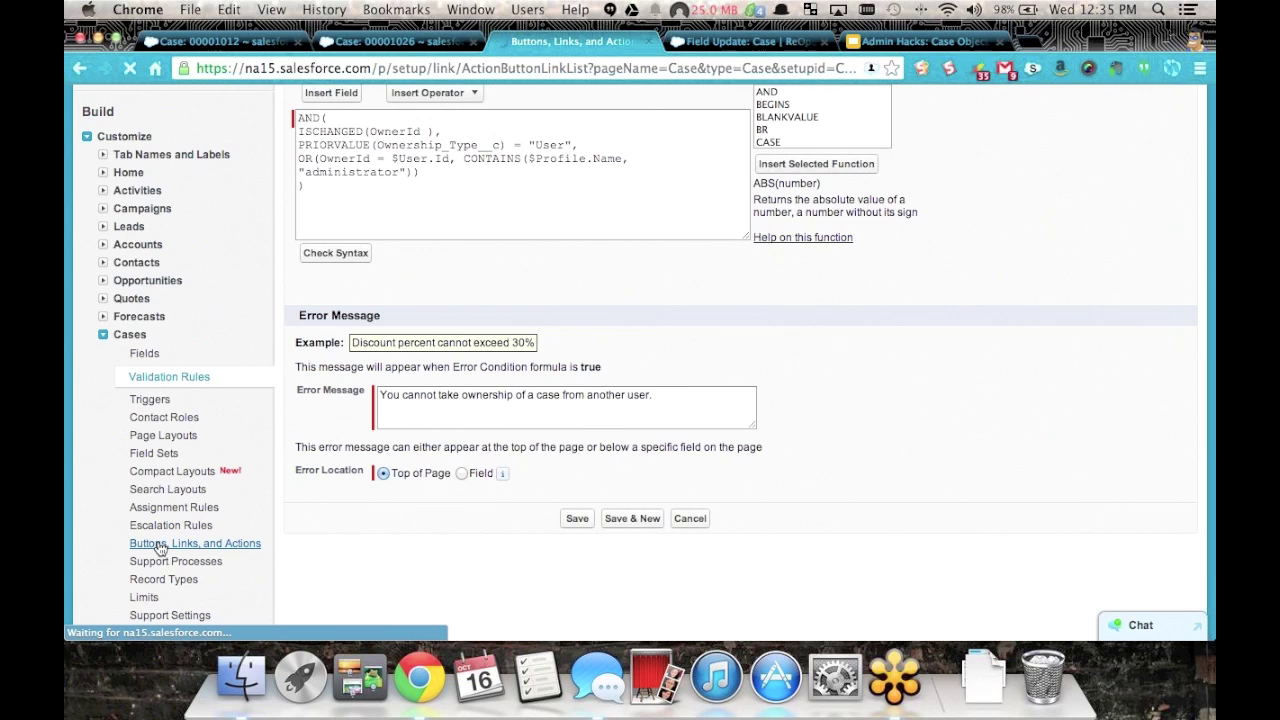
scroll(531, 470, "down", 5)
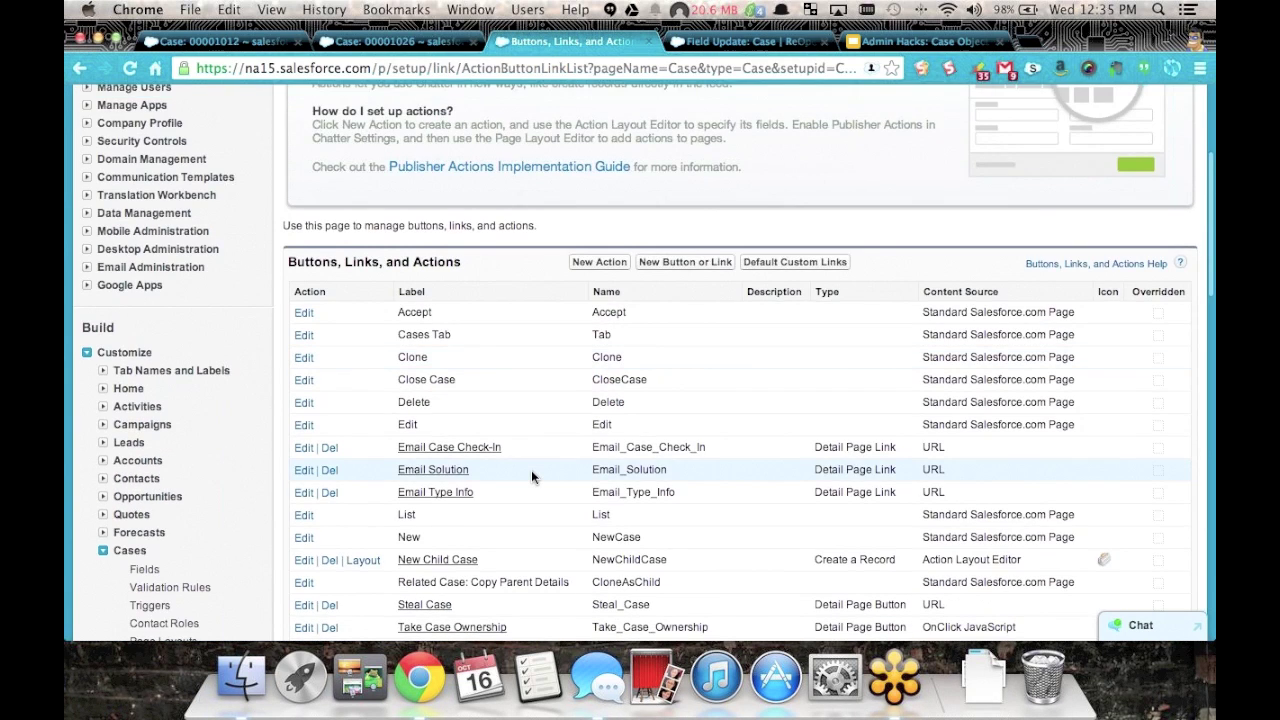
scroll(531, 470, "down", 3)
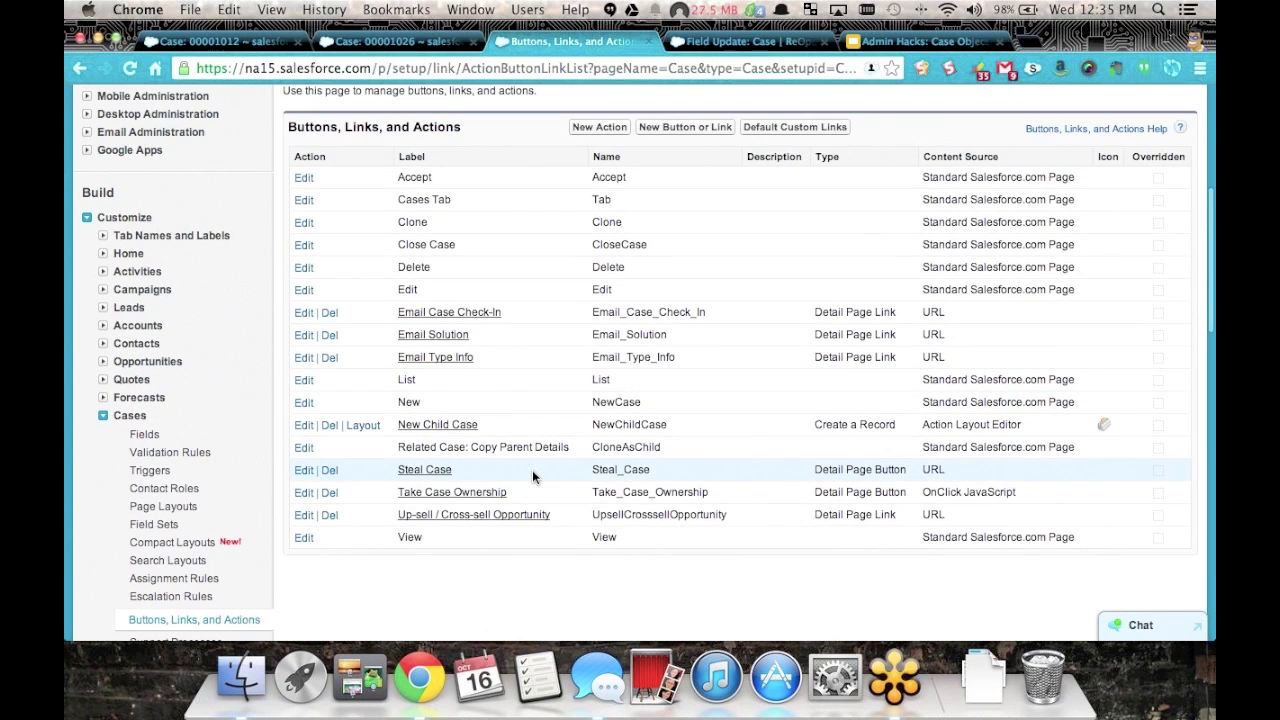
left_click(302, 472)
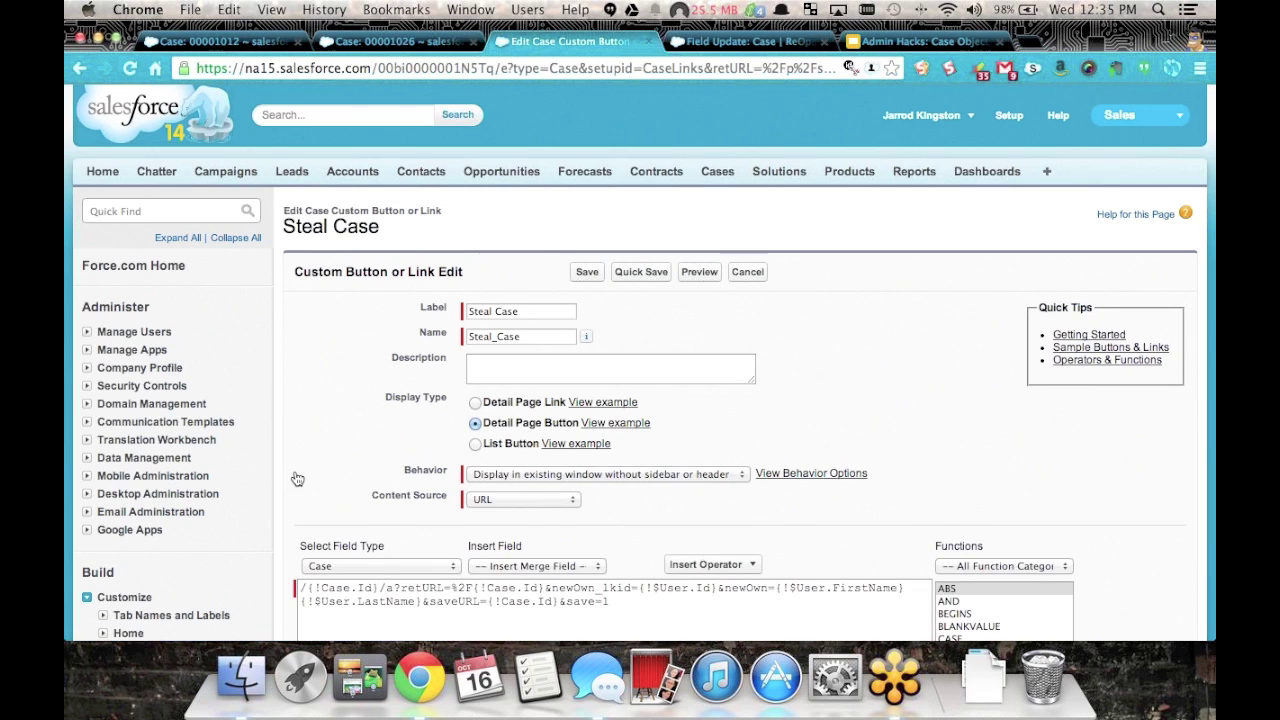
scroll(372, 477, "down", 4)
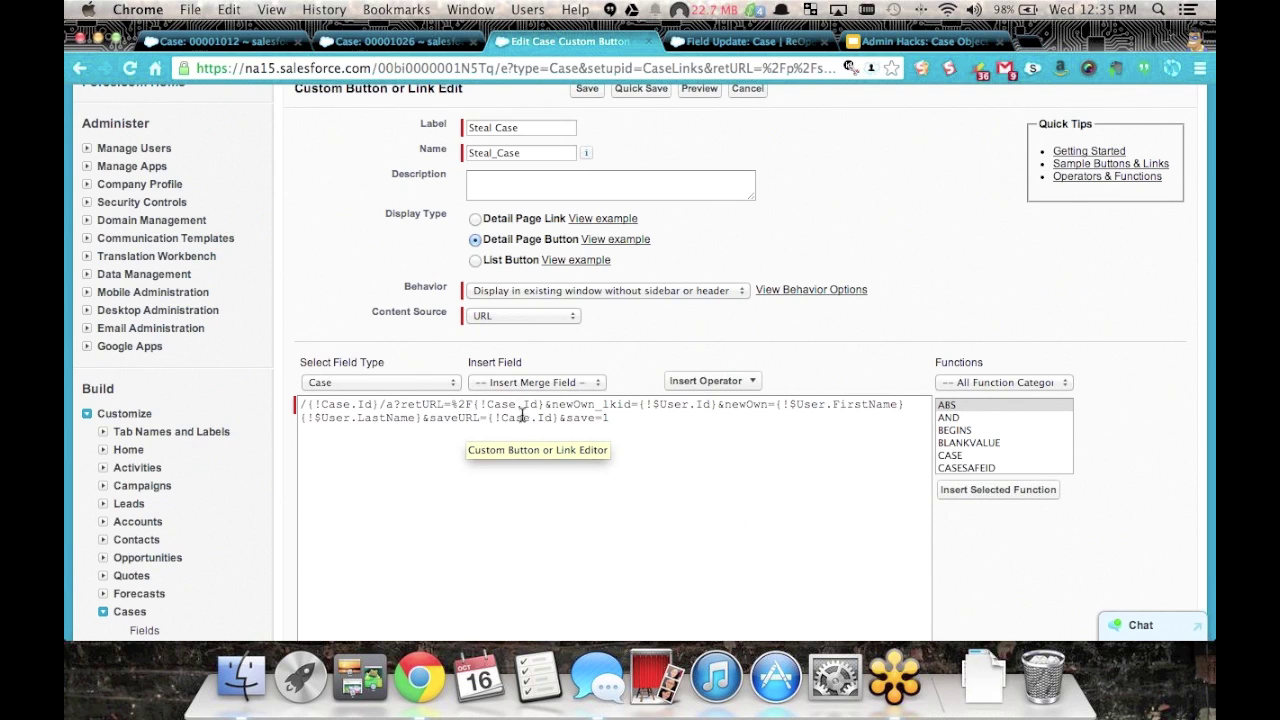
left_click(618, 417)
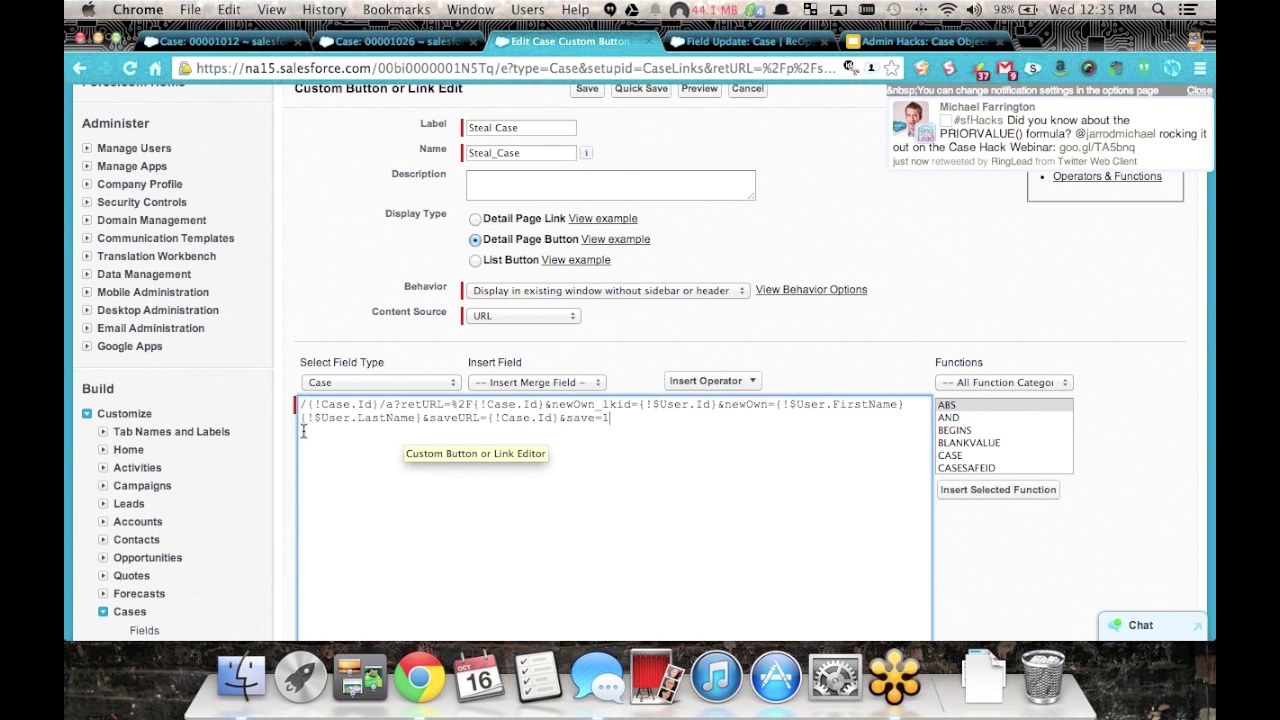
scroll(311, 337, "left", 5)
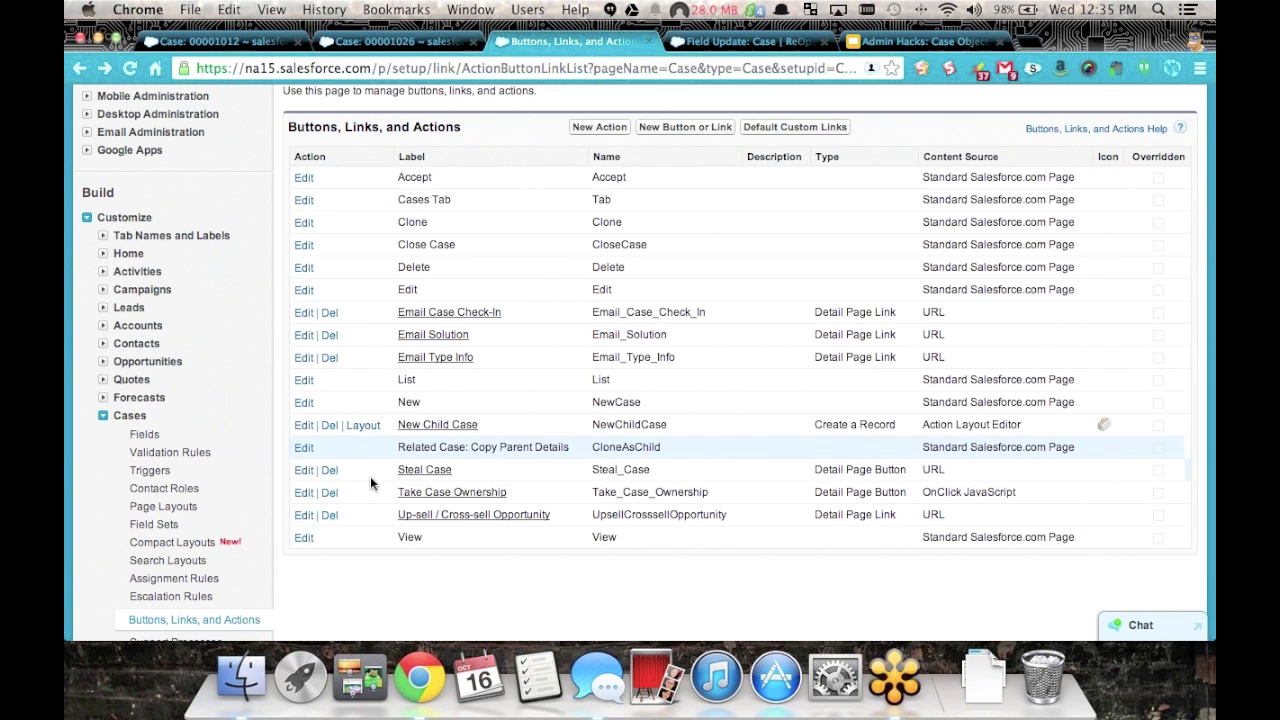
Open the Take Case Ownership button for editing, examine its OnClick JavaScript code, and return to the Buttons, Links, and Actions list.
left_click(301, 494)
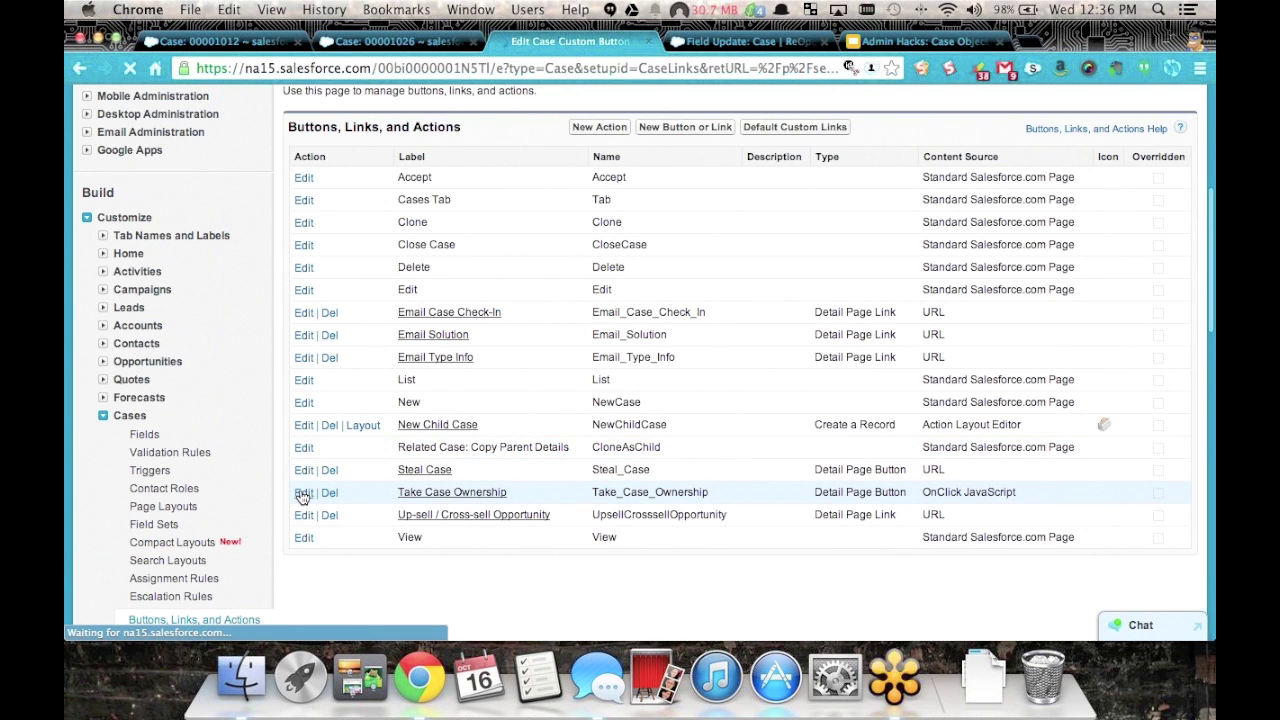
scroll(903, 379, "down", 5)
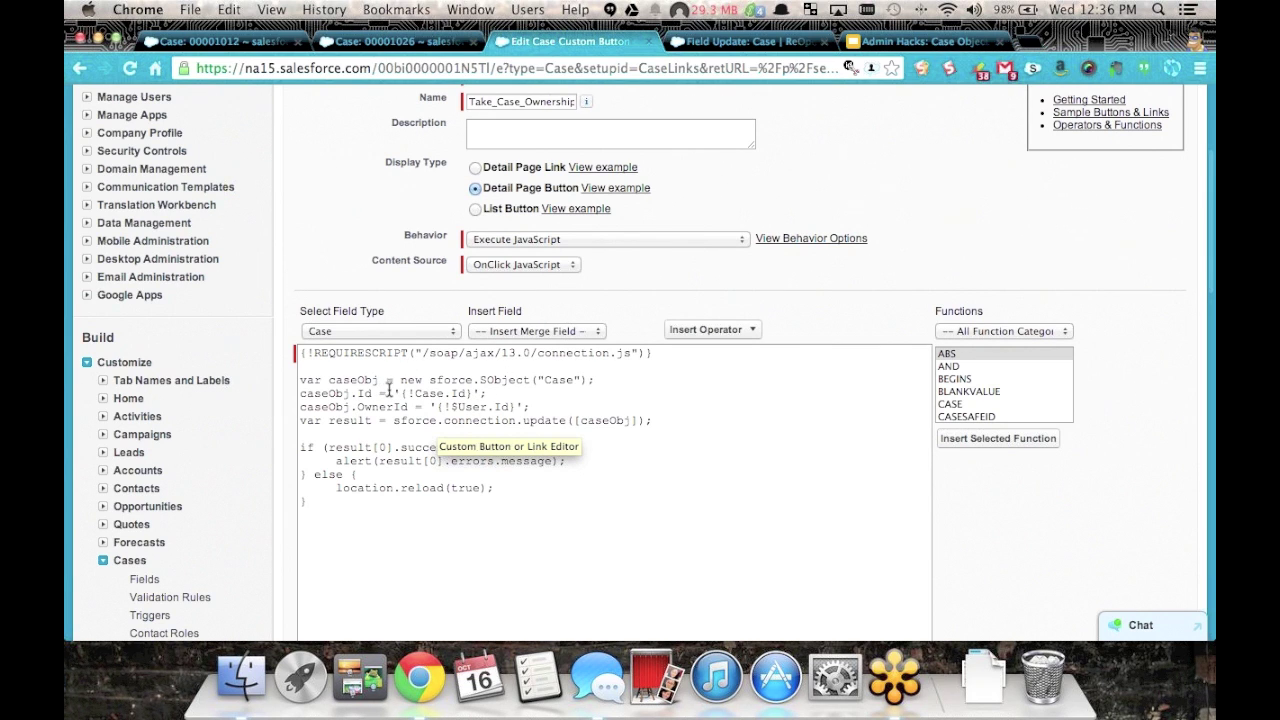
left_click(669, 408)
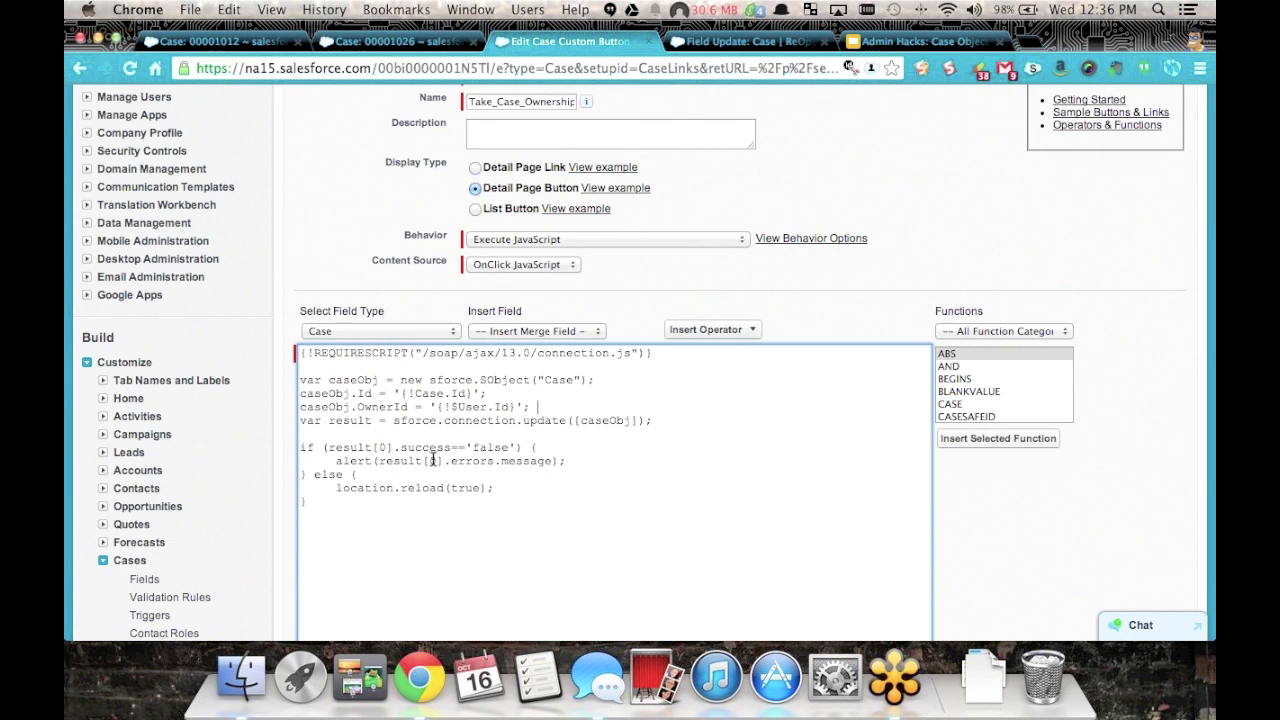
left_click(705, 421)
scroll(706, 422, "left", 10)
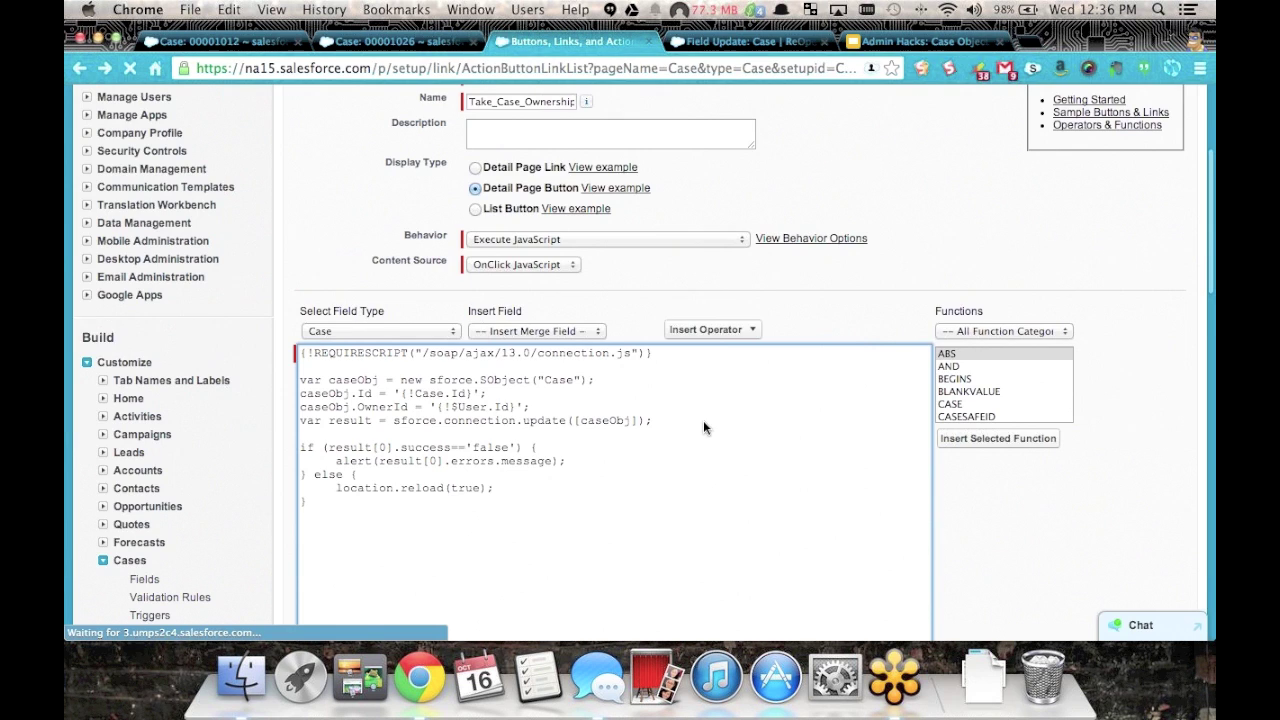
scroll(703, 427, "up", 1)
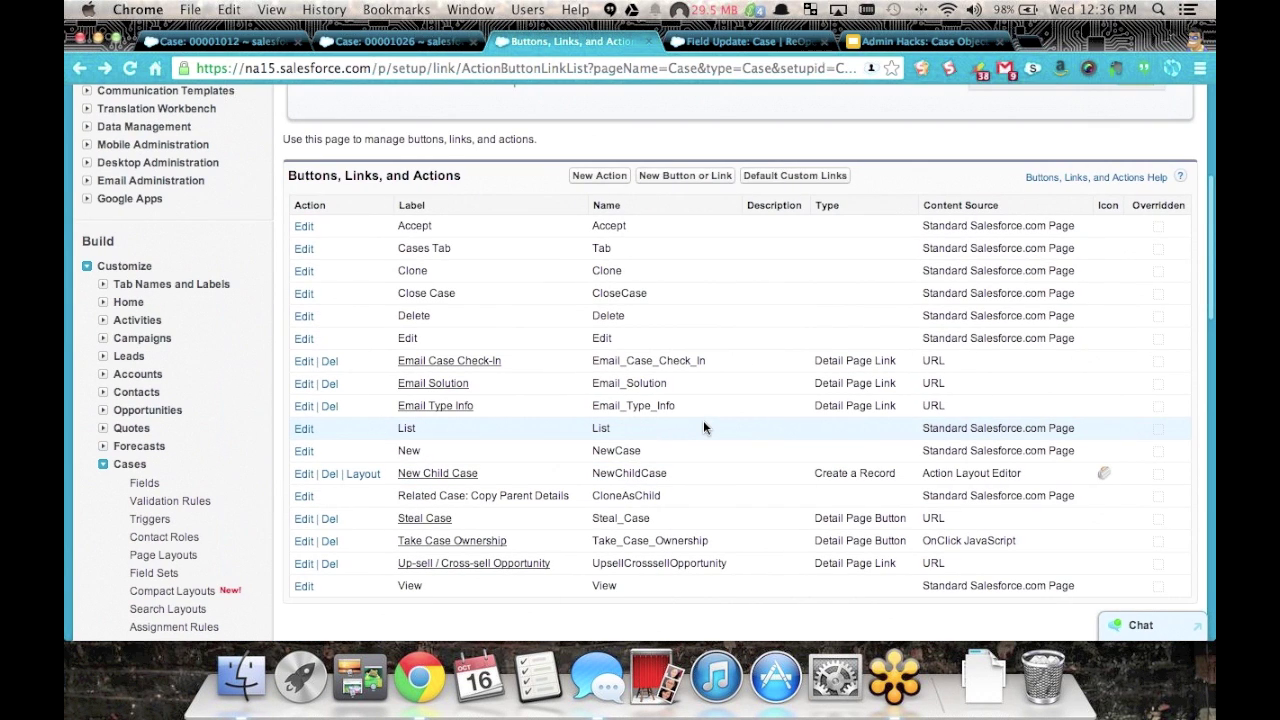
Switch back to the slideshow window and advance to the Dreamforce Session slide.
key("ctrl+Up")
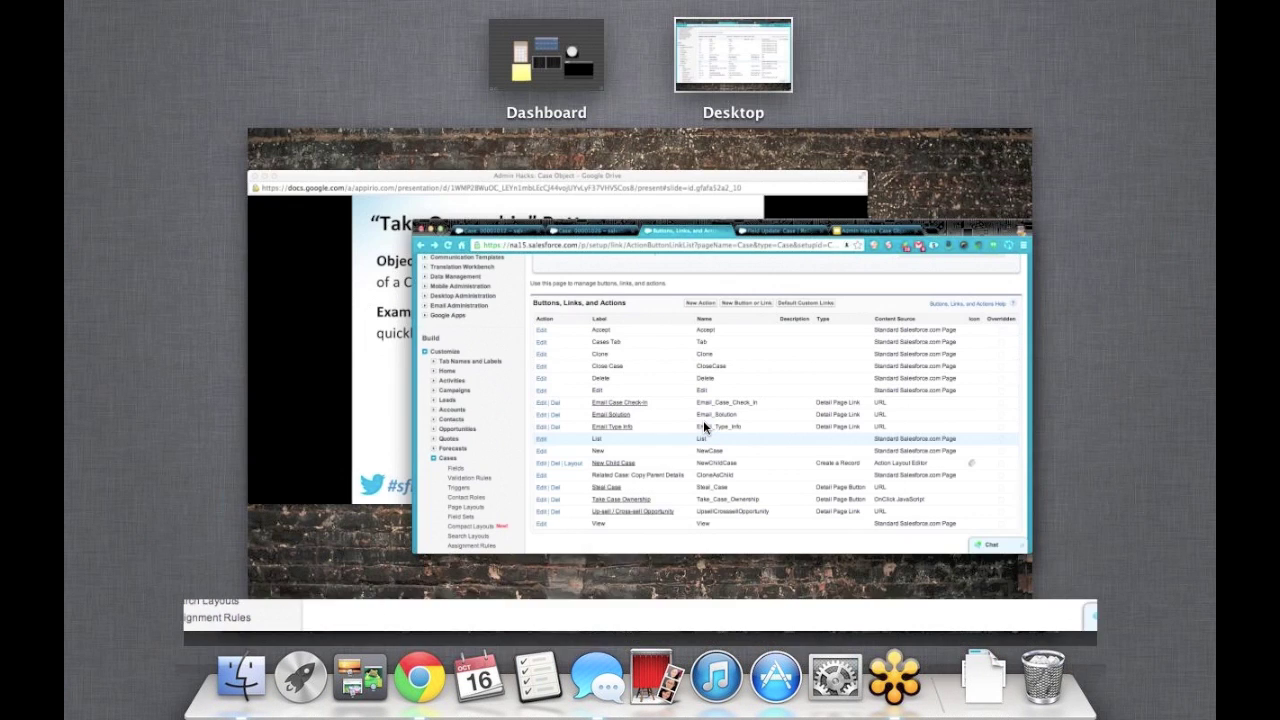
left_click(575, 191)
key("Right")
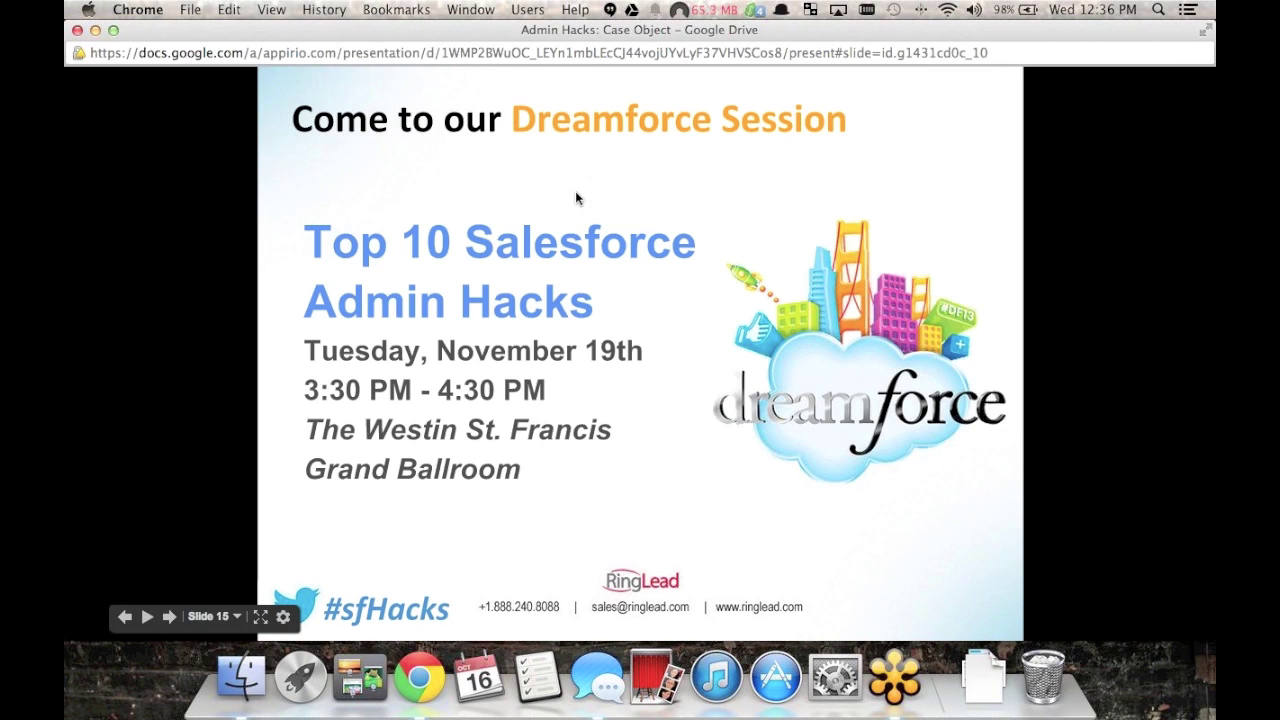